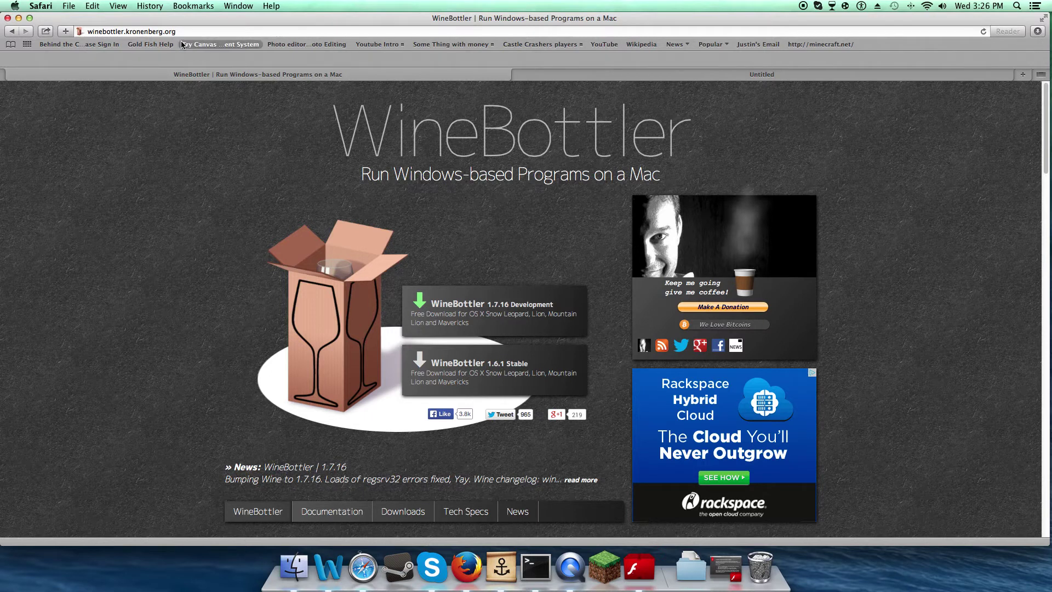
Download WineBottler 1.7.16 Development from winebottler.kronenberg.org, skipping the sponsor ad.
{"action": "left_click", "coordinate": [219, 29]}
{"action": "left_click", "coordinate": [218, 29]}
{"action": "left_click", "coordinate": [219, 29]}
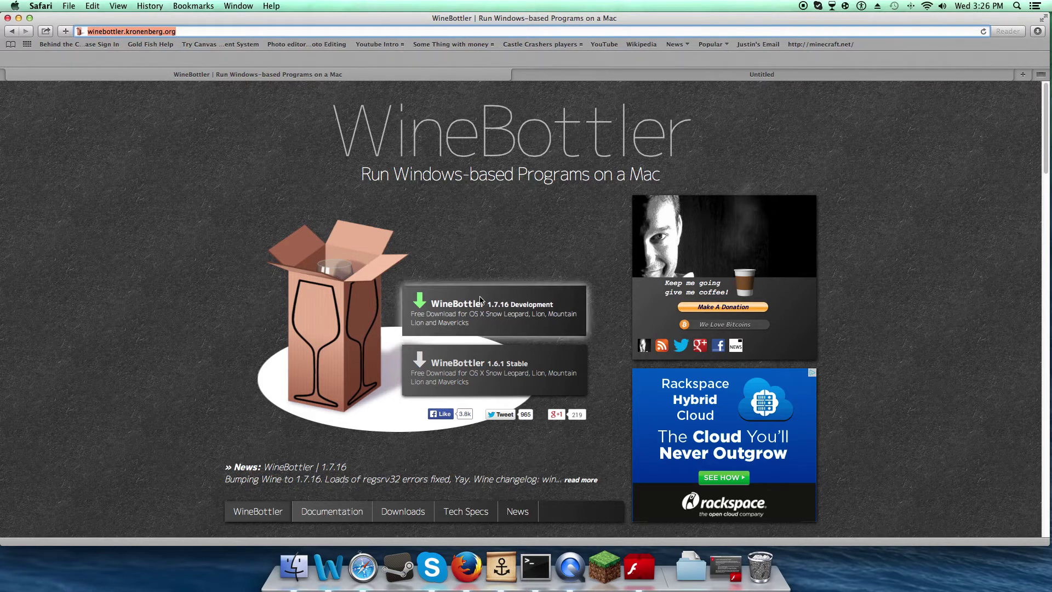
{"action": "left_click", "coordinate": [462, 299]}
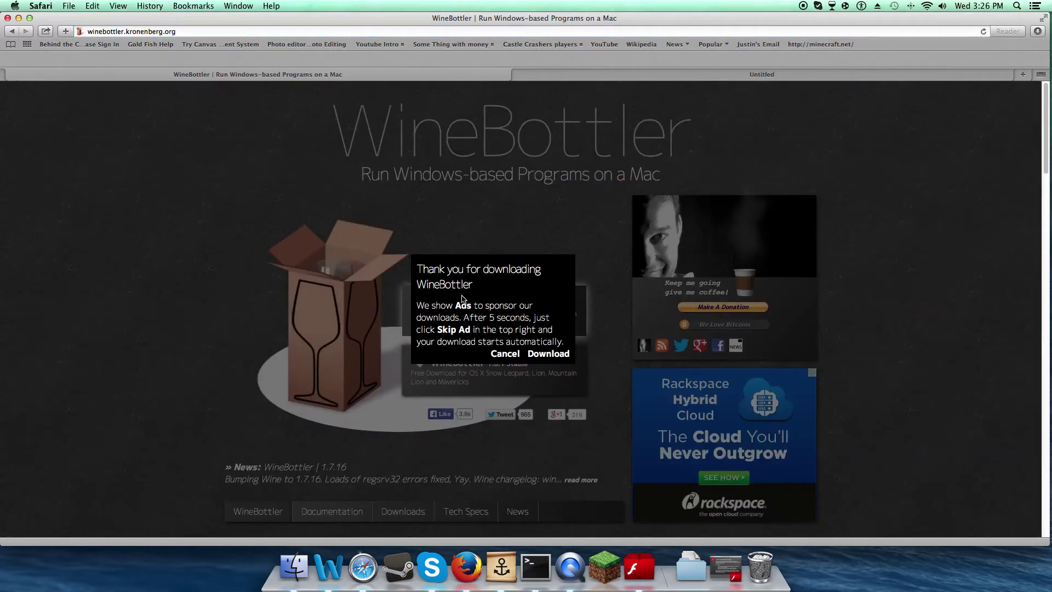
{"action": "left_click", "coordinate": [557, 354]}
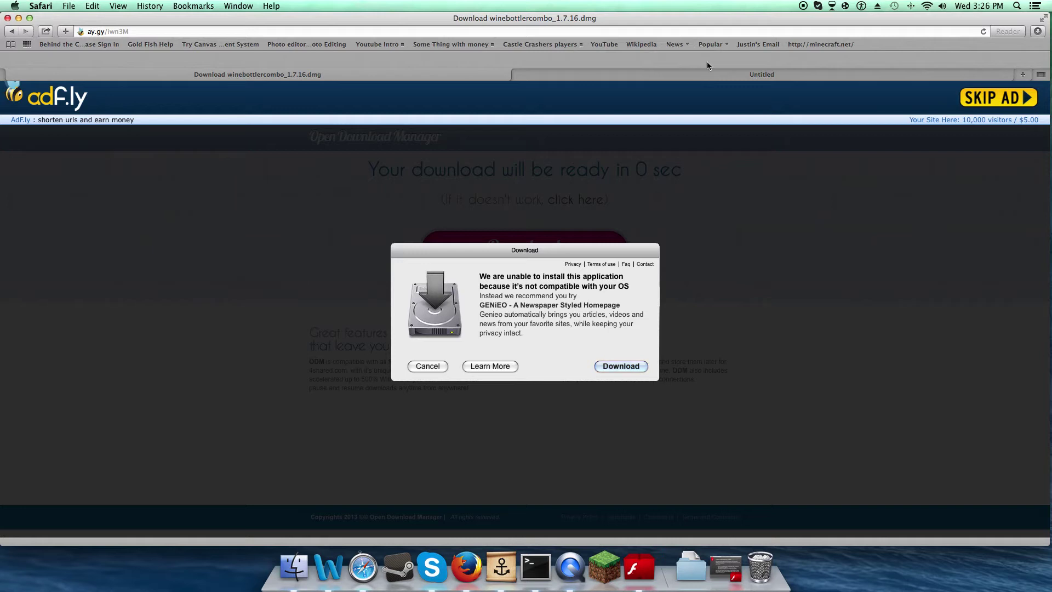
{"action": "left_click", "coordinate": [995, 99]}
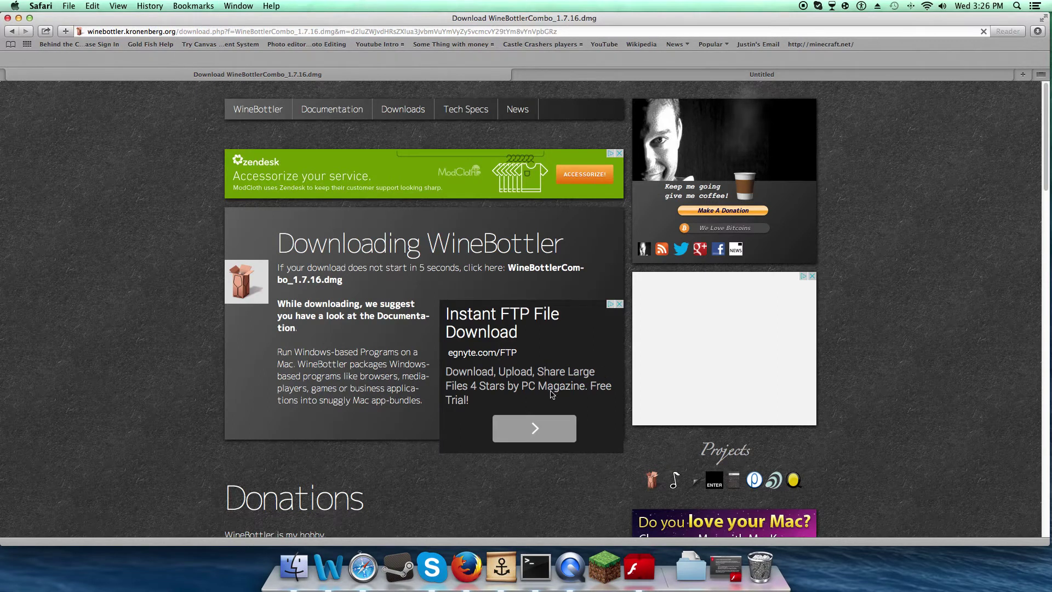
{"action": "scroll", "coordinate": [551, 393], "scroll_direction": "down", "scroll_amount": 3}
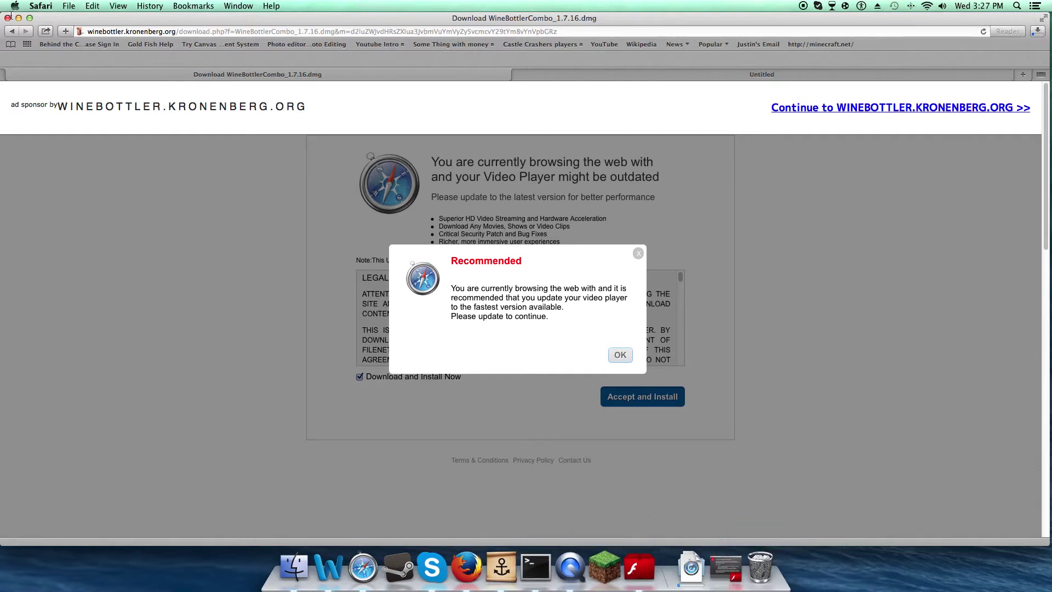
Close the WineBottler download page and the browser window, and check the download among the recent Downloads items.
{"action": "left_click", "coordinate": [11, 75]}
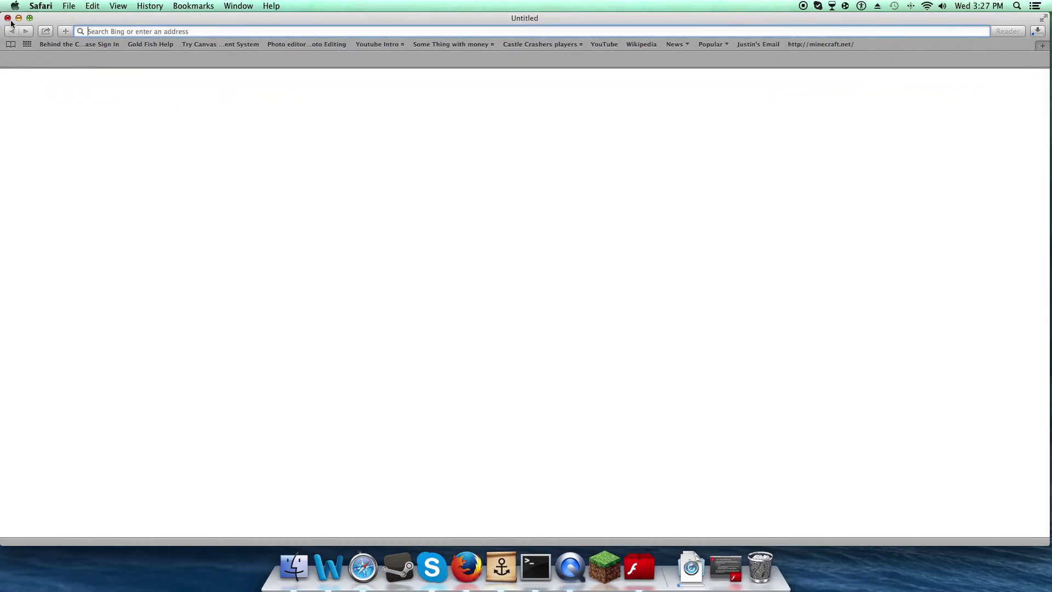
{"action": "left_click", "coordinate": [8, 19]}
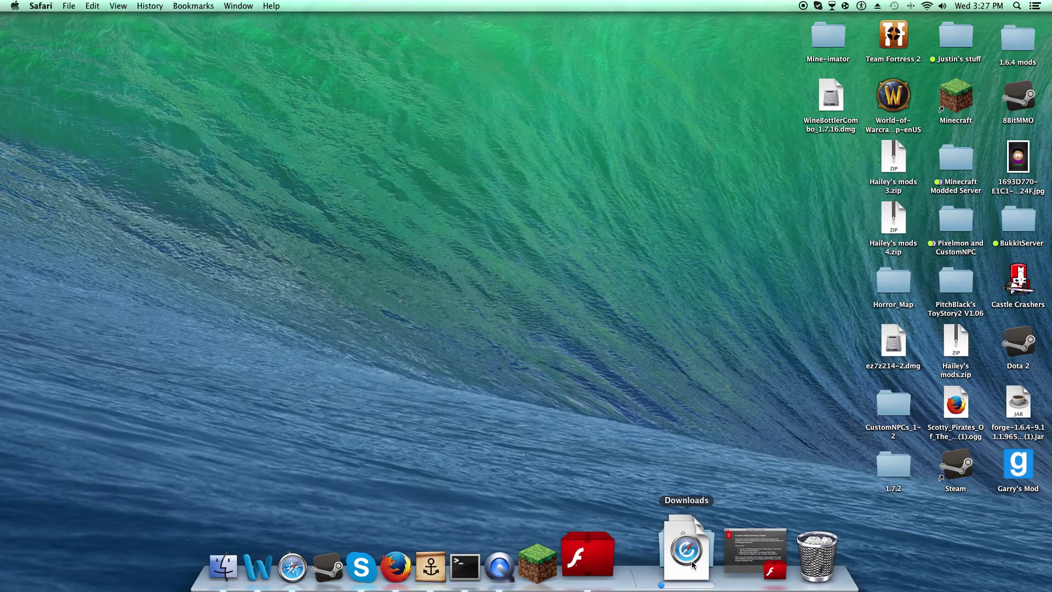
{"action": "left_click", "coordinate": [691, 551]}
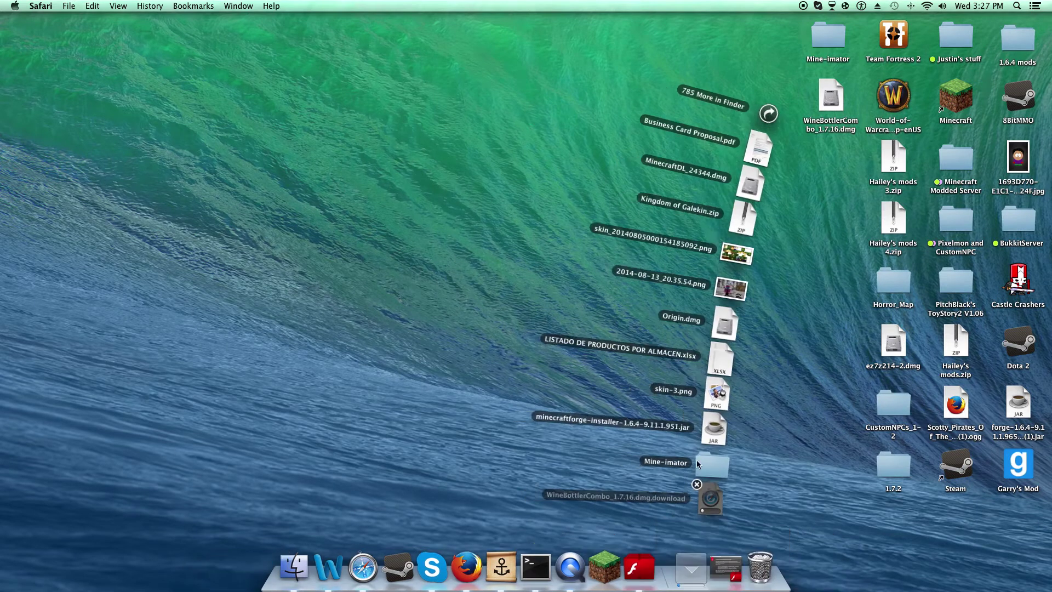
{"action": "left_click", "coordinate": [806, 452]}
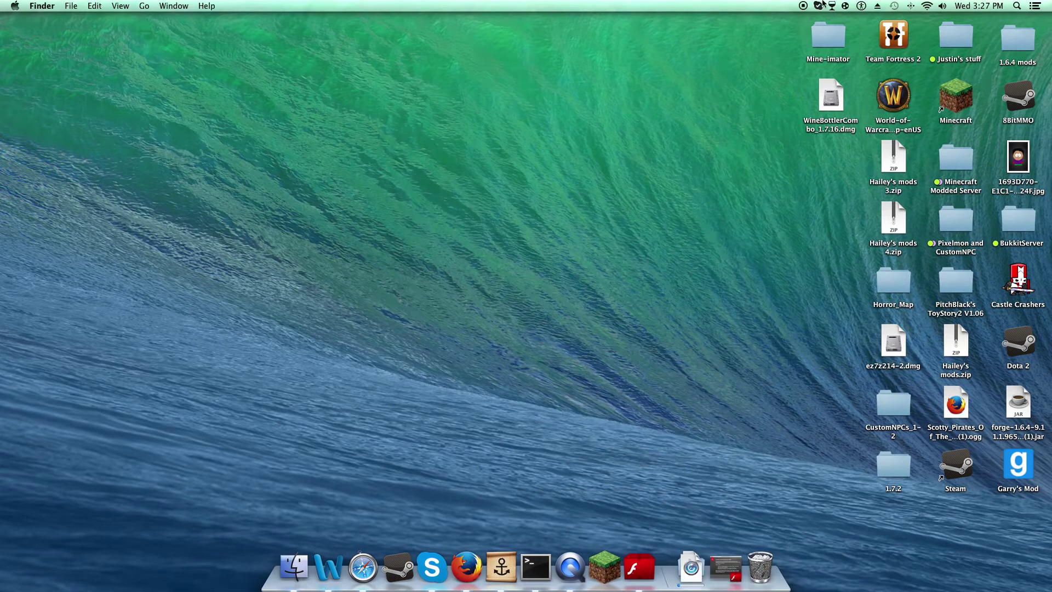
View the contents of the Mine-imator v0.6.2 folder inside the desktop's Mine-imator folder, and close the window.
{"action": "double_click", "coordinate": [831, 40]}
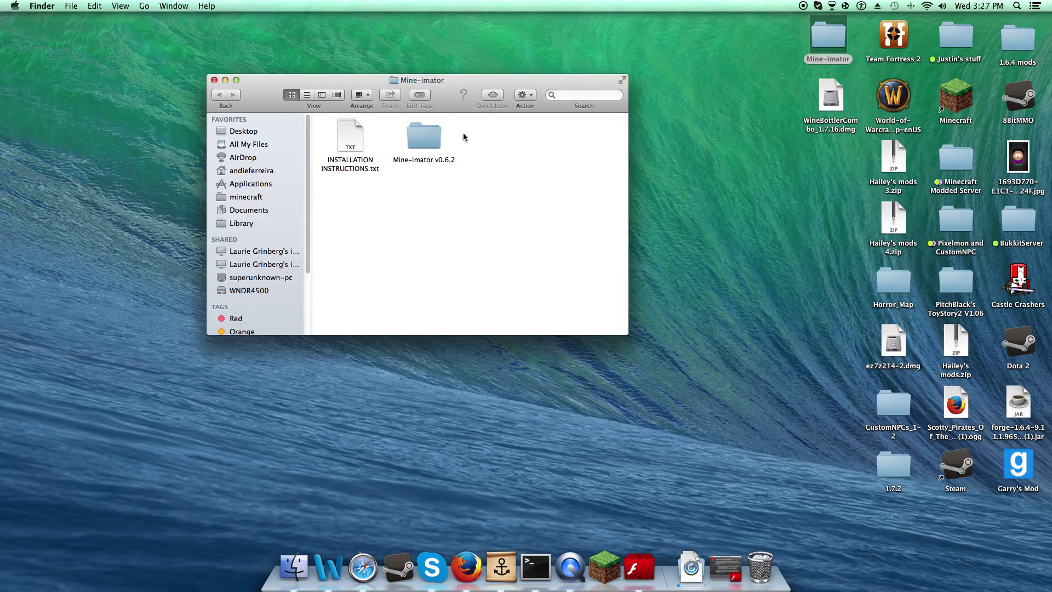
{"action": "double_click", "coordinate": [430, 137]}
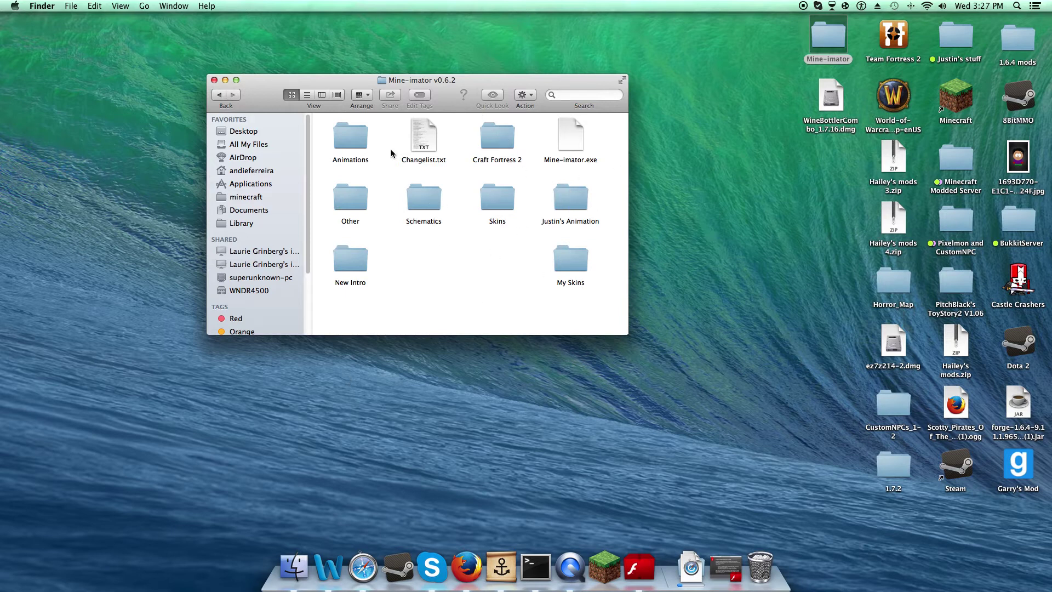
{"action": "left_click_drag", "start_coordinate": [320, 118], "coordinate": [323, 150]}
{"action": "mouse_move", "coordinate": [315, 237]}
{"action": "left_mouse_down"}
{"action": "mouse_move", "coordinate": [430, 294]}
{"action": "mouse_move", "coordinate": [375, 315]}
{"action": "mouse_move", "coordinate": [362, 262]}
{"action": "mouse_move", "coordinate": [378, 273]}
{"action": "mouse_move", "coordinate": [320, 237]}
{"action": "left_mouse_up"}
{"action": "left_click", "coordinate": [214, 80]}
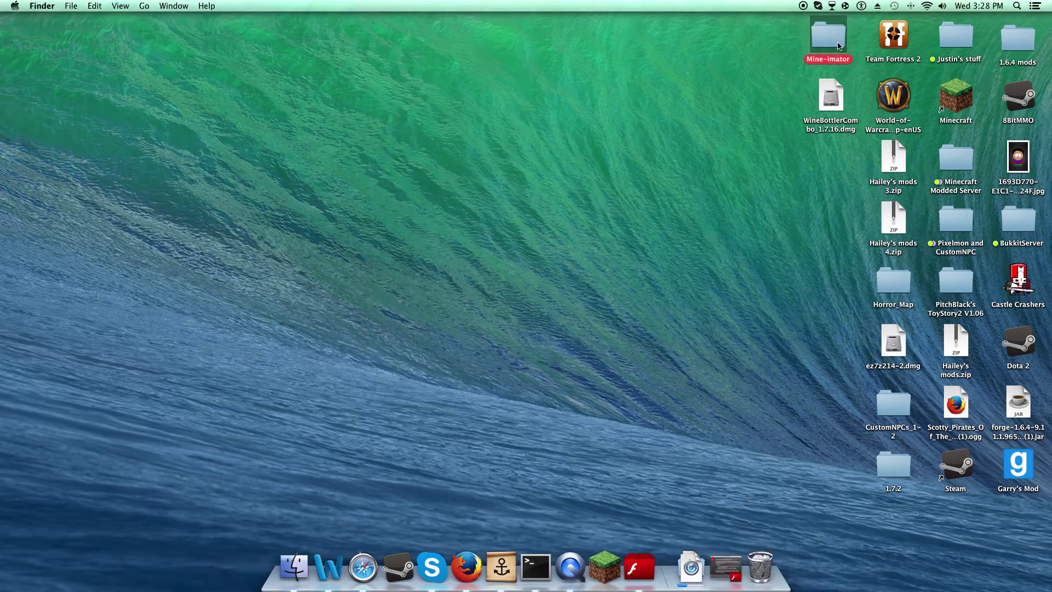
Examine the skin images in the Skins and My Skins folders of Mine-imator v0.6.2, and put the window away.
{"action": "double_click", "coordinate": [819, 61]}
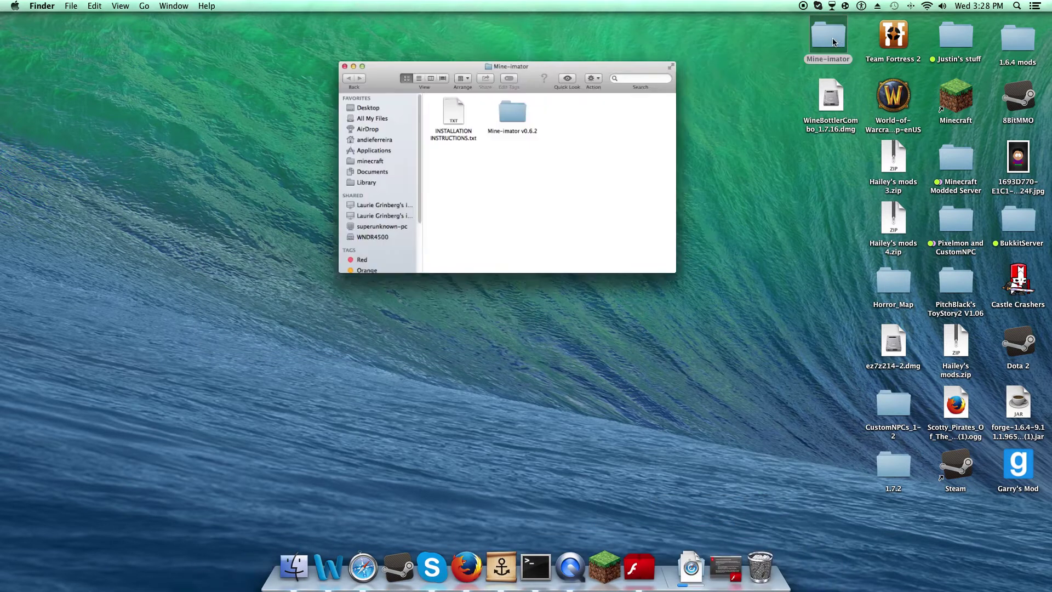
{"action": "double_click", "coordinate": [419, 133]}
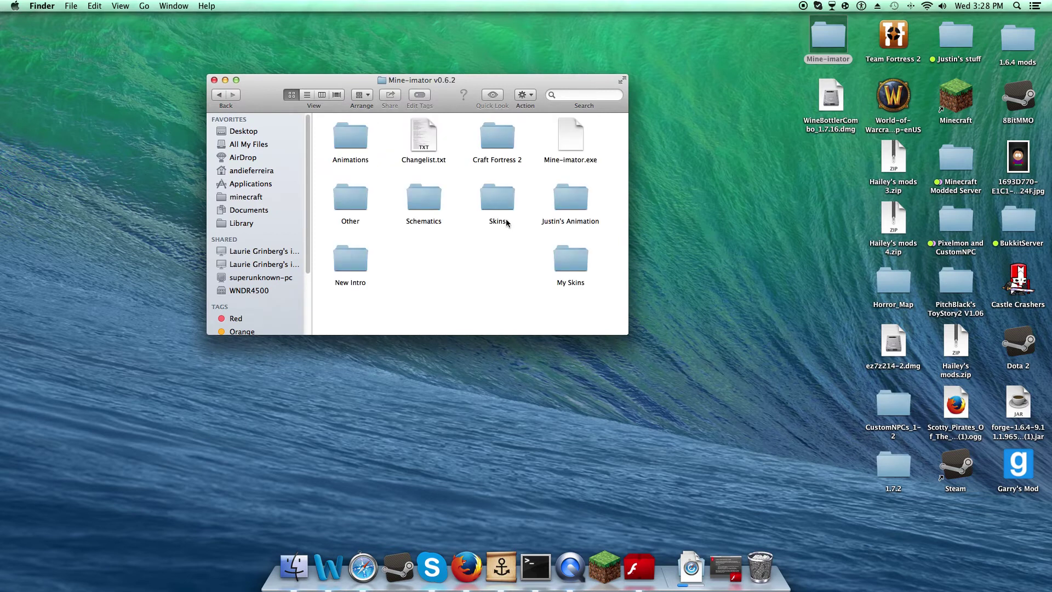
{"action": "left_click", "coordinate": [505, 203]}
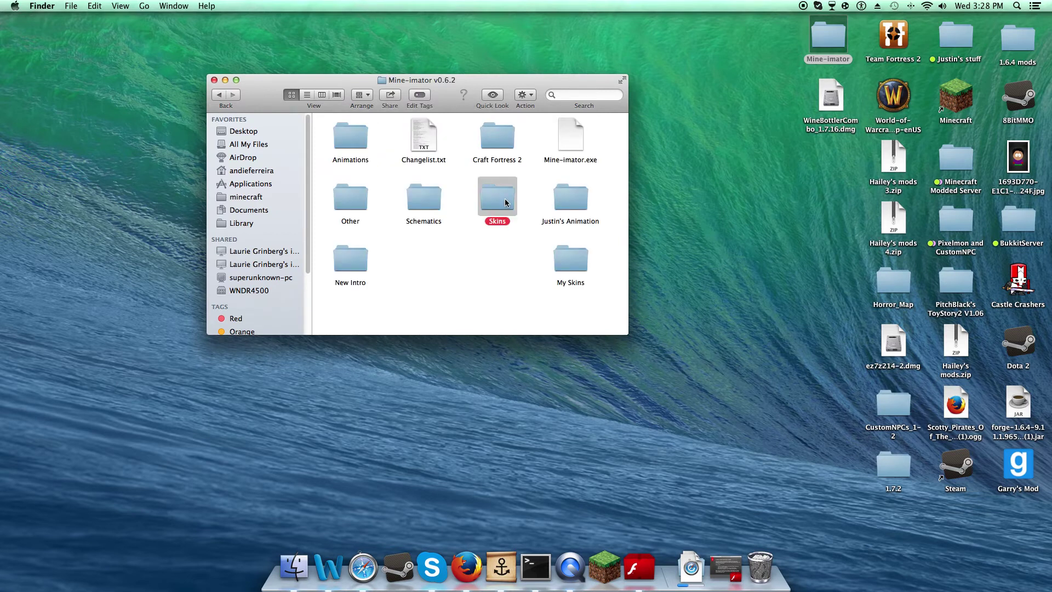
{"action": "double_click", "coordinate": [505, 203]}
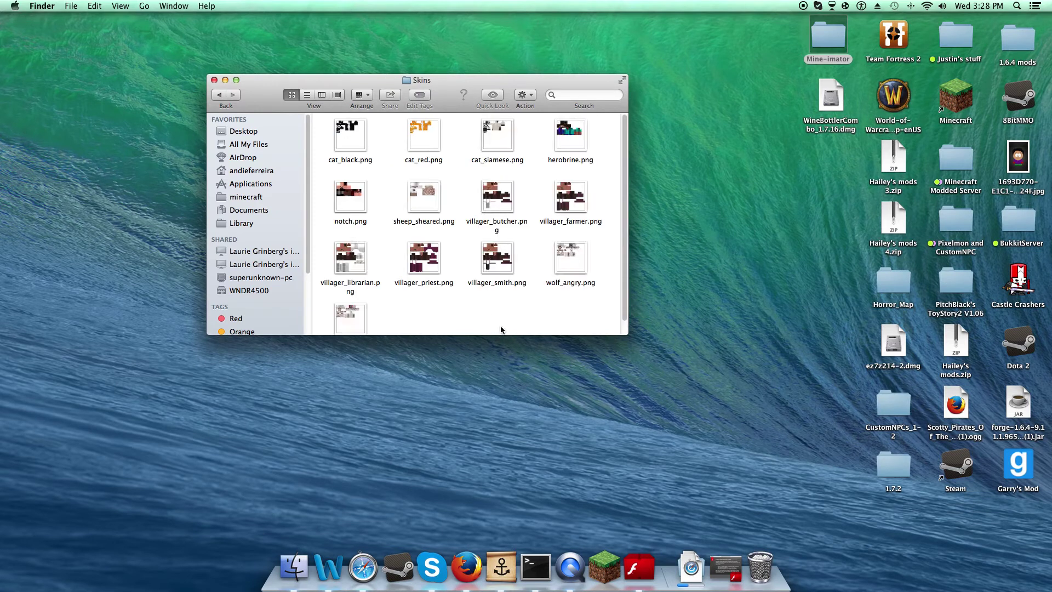
{"action": "scroll", "coordinate": [504, 321], "scroll_direction": "down", "scroll_amount": 1}
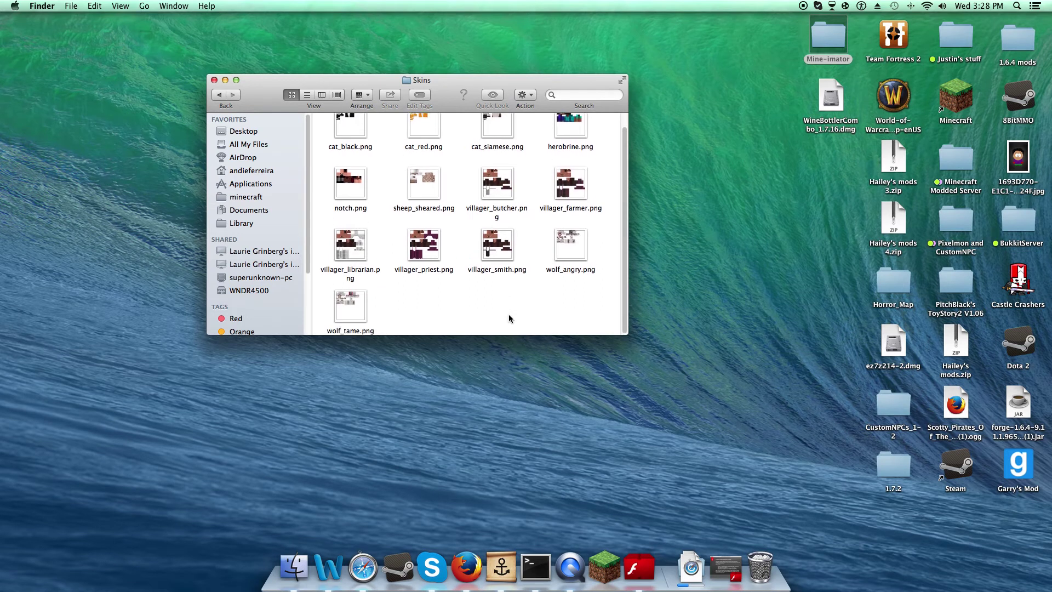
{"action": "scroll", "coordinate": [508, 318], "scroll_direction": "up", "scroll_amount": 1}
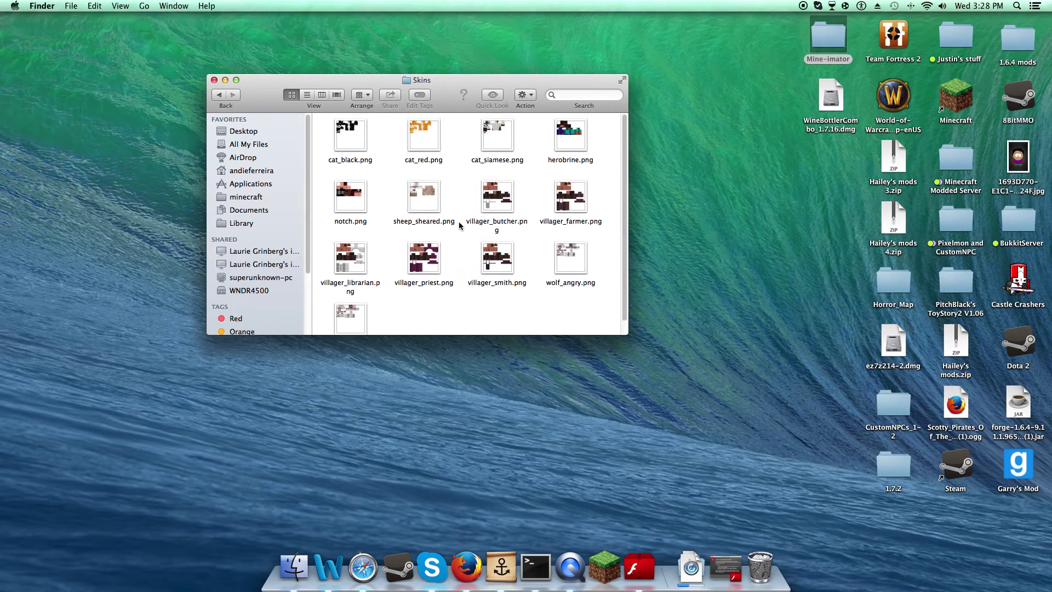
{"action": "left_click", "coordinate": [219, 95]}
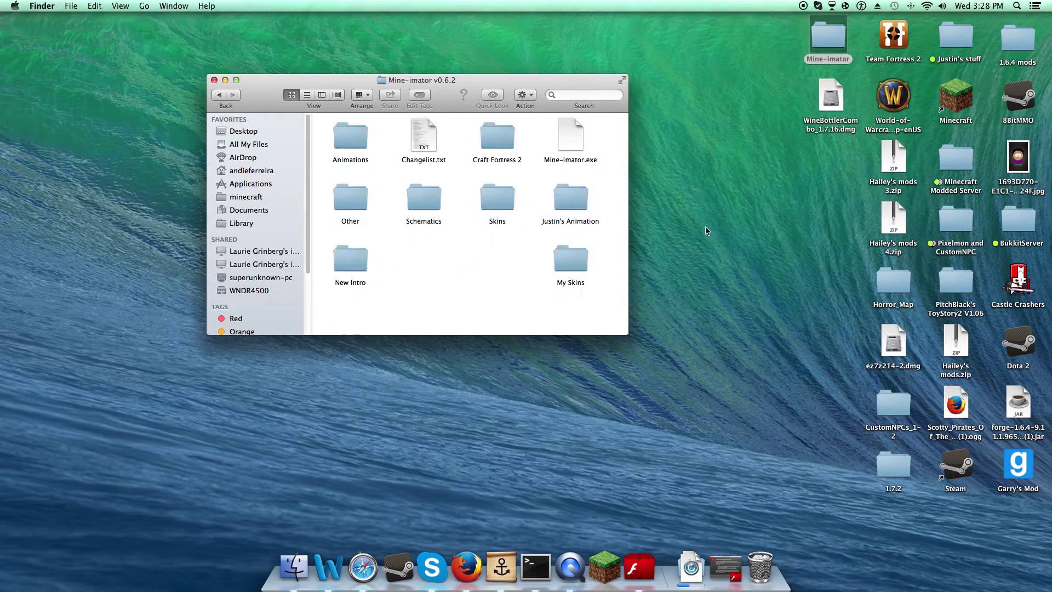
{"action": "double_click", "coordinate": [572, 270]}
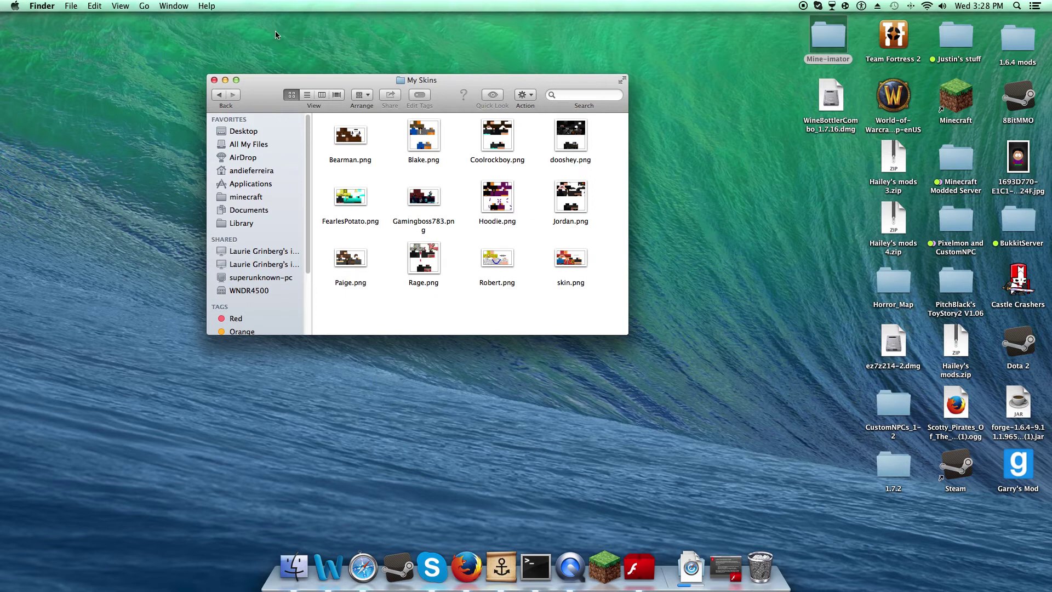
{"action": "left_click", "coordinate": [225, 80]}
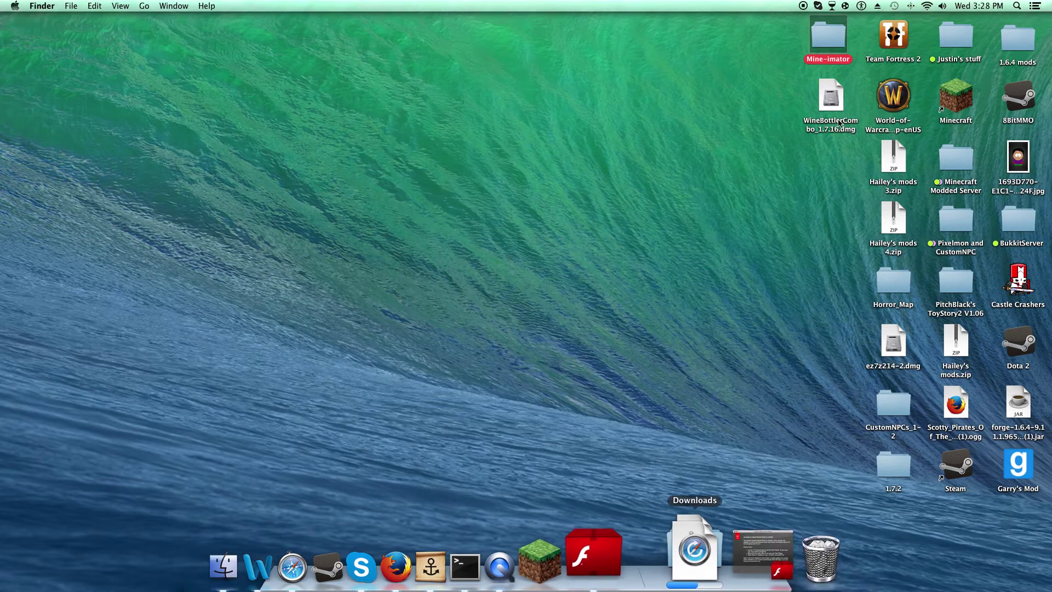
Mount the WineBottlerCombo_1.7.16.dmg disk image from the desktop, view its installer contents, and close its window.
{"action": "left_click", "coordinate": [831, 98]}
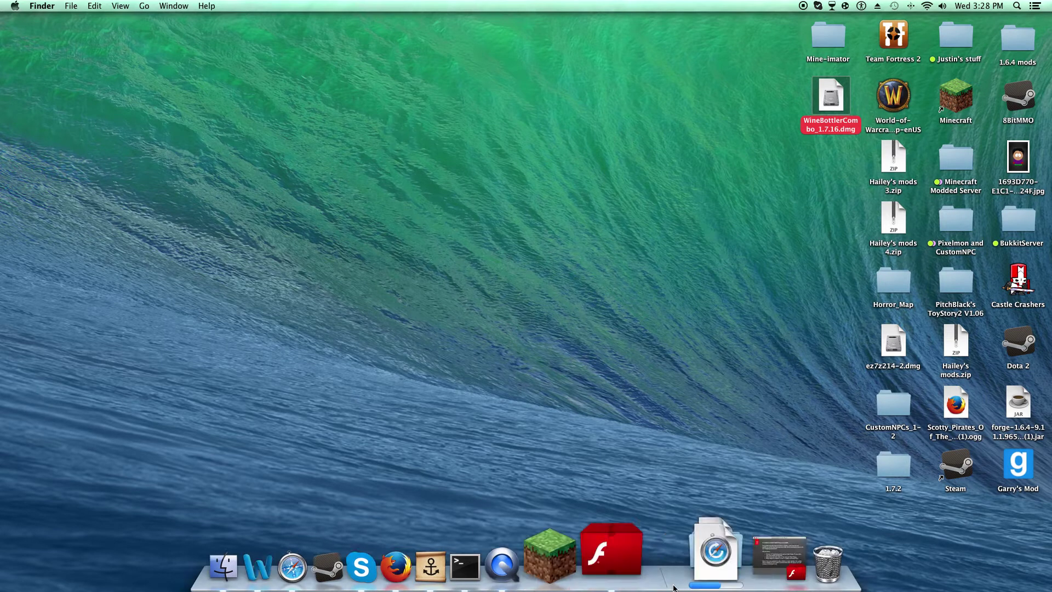
{"action": "double_click", "coordinate": [843, 102]}
{"action": "left_click_drag", "start_coordinate": [277, 328], "coordinate": [359, 185]}
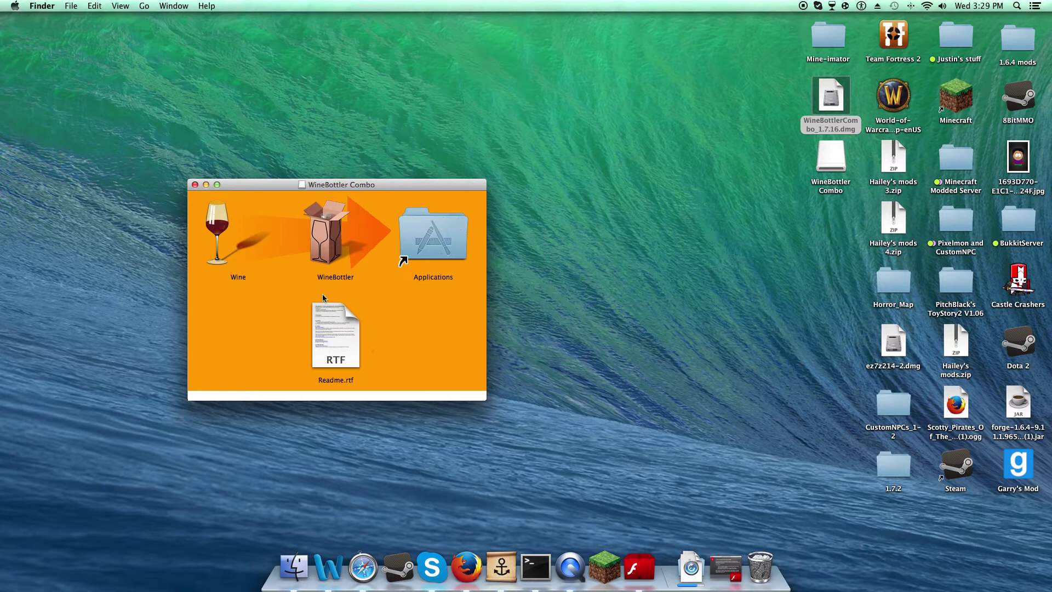
{"action": "left_click", "coordinate": [195, 185]}
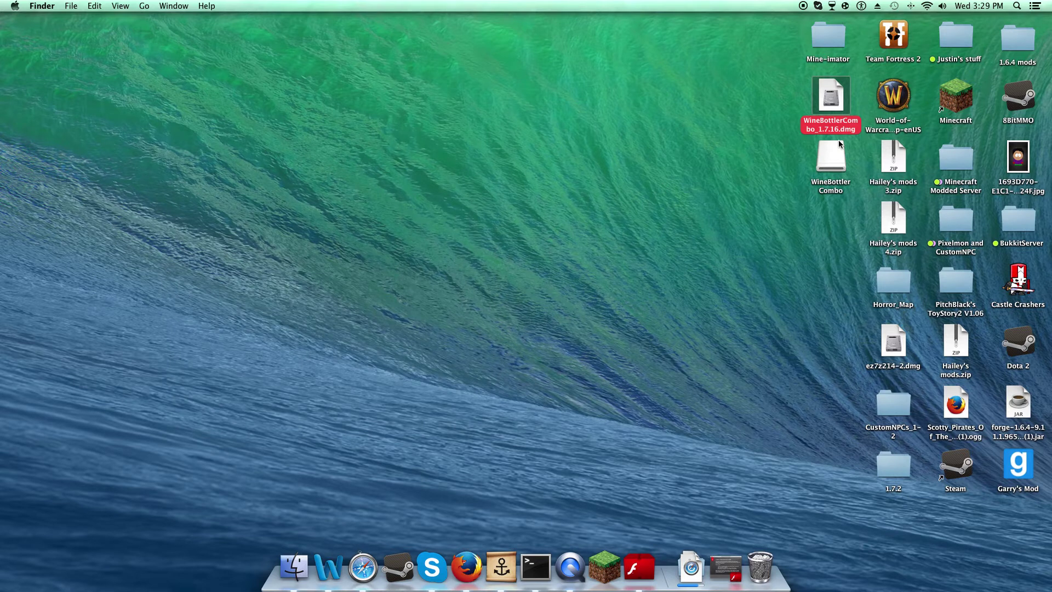
Launch Mine-imator.exe from the Mine-imator v0.6.2 folder with Wine, running it directly in the Wine Files folder.
{"action": "left_click", "coordinate": [739, 185]}
{"action": "left_click", "coordinate": [831, 34]}
{"action": "double_click", "coordinate": [831, 34]}
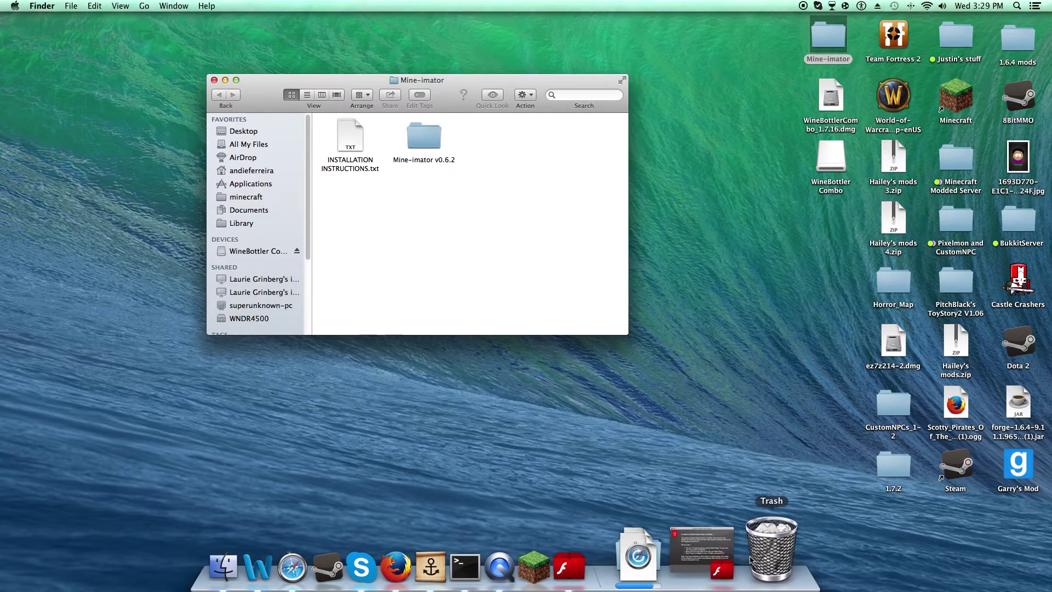
{"action": "double_click", "coordinate": [428, 141]}
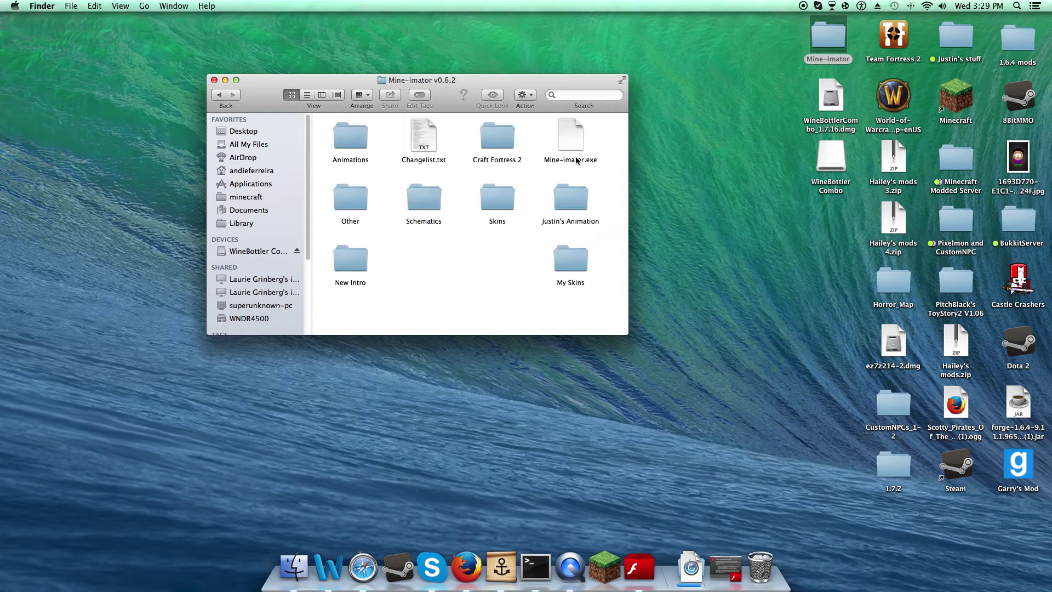
{"action": "left_click", "coordinate": [566, 146]}
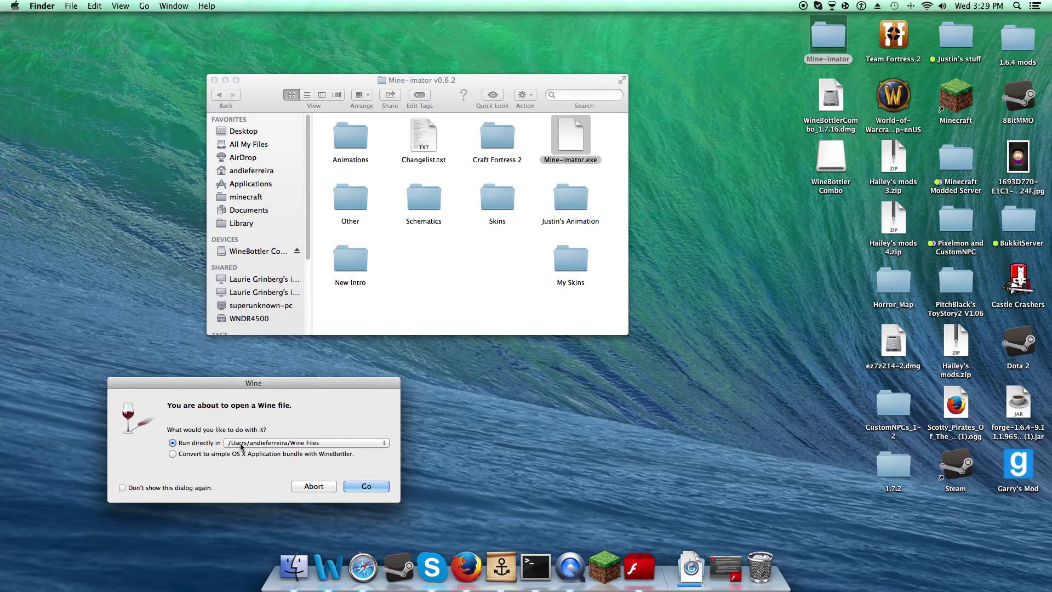
{"action": "left_click", "coordinate": [380, 486]}
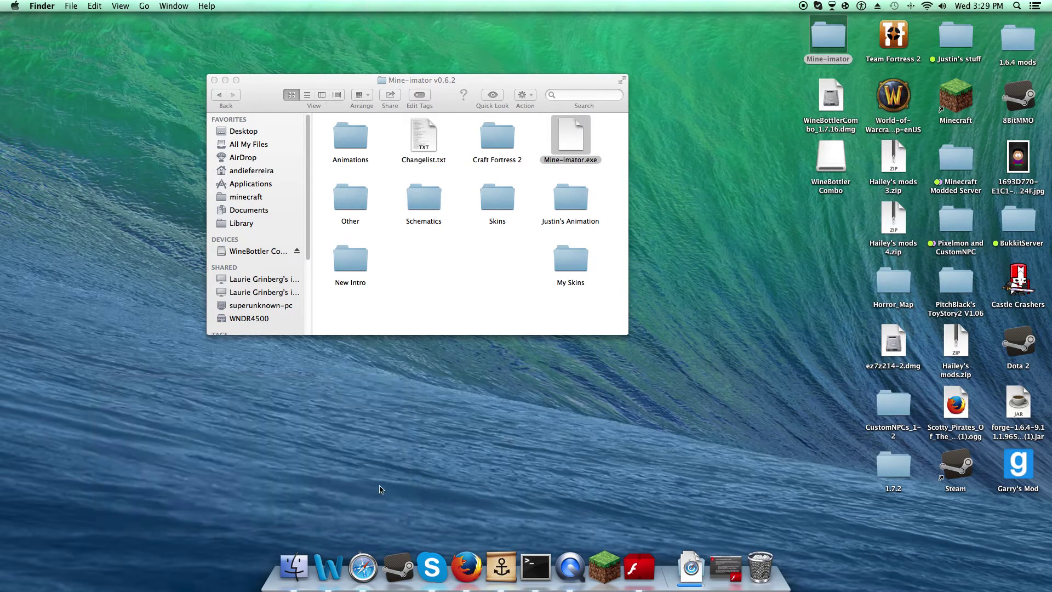
Close the Mine-imator v0.6.2 folder window, move the Mine-imator window fully into view, and dismiss its splash screen.
{"action": "left_click", "coordinate": [214, 80]}
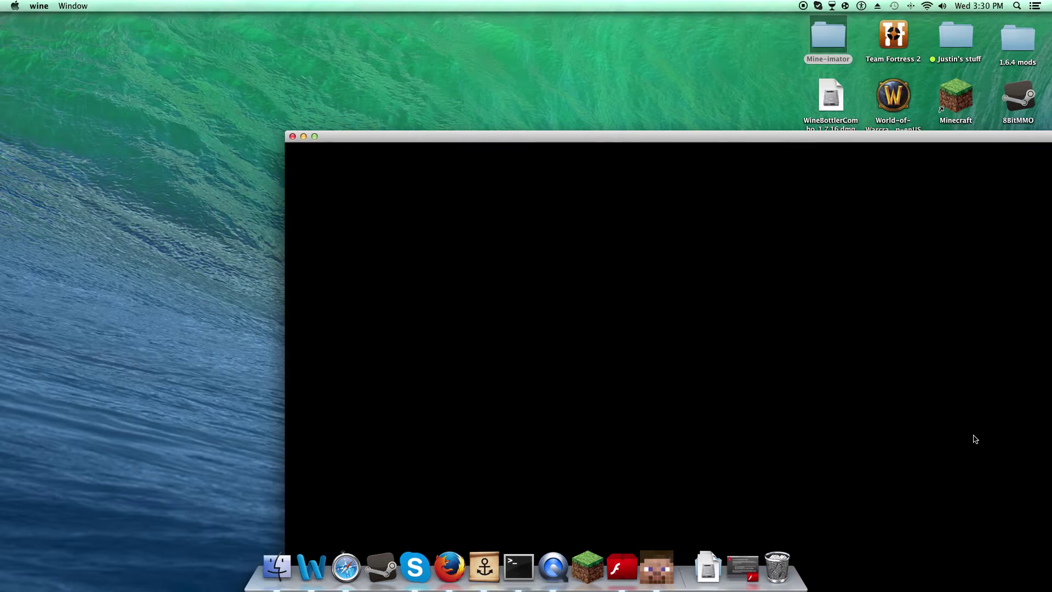
{"action": "left_click_drag", "start_coordinate": [696, 140], "coordinate": [637, 140]}
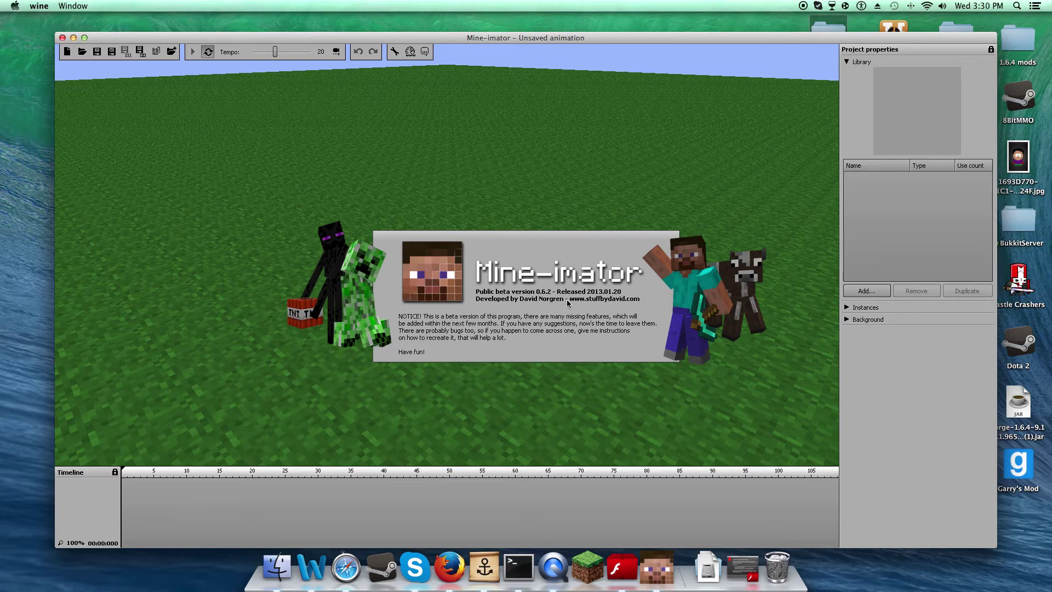
{"action": "left_click", "coordinate": [571, 258]}
Explore the empty grass scene by turning and circling the camera around it.
{"action": "right_click_drag", "start_coordinate": [613, 261], "coordinate": [529, 187]}
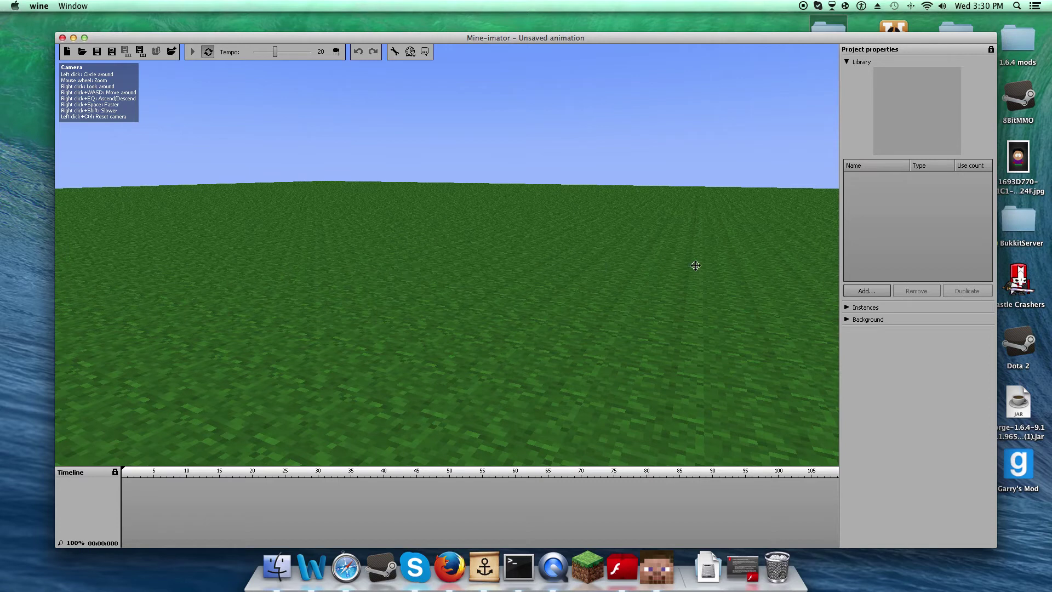
{"action": "right_click_drag", "start_coordinate": [590, 259], "coordinate": [541, 265]}
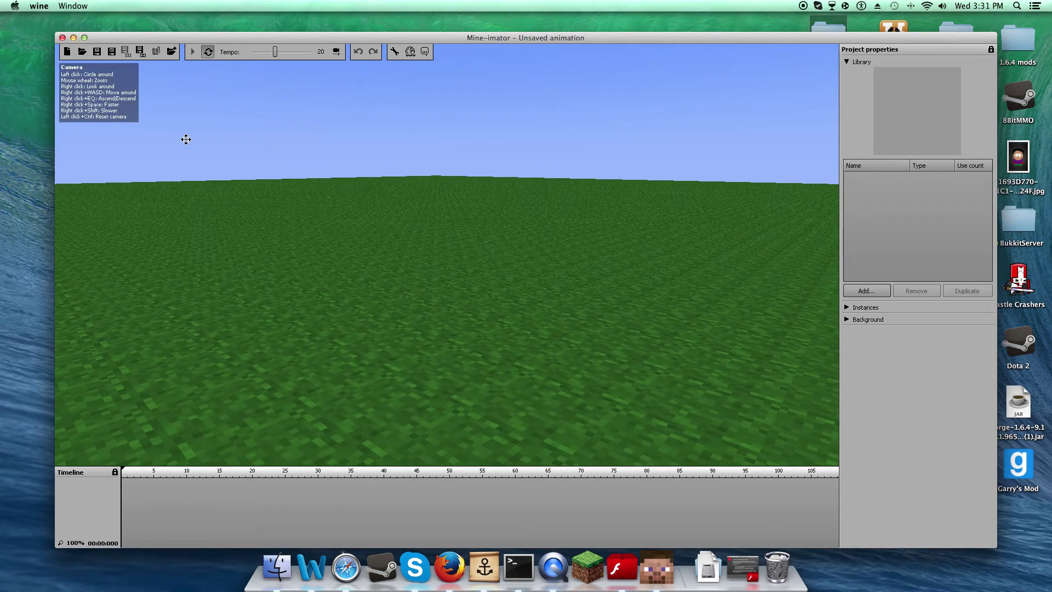
{"action": "left_click_drag", "start_coordinate": [252, 141], "coordinate": [479, 141]}
{"action": "right_click_drag", "start_coordinate": [478, 142], "coordinate": [463, 135]}
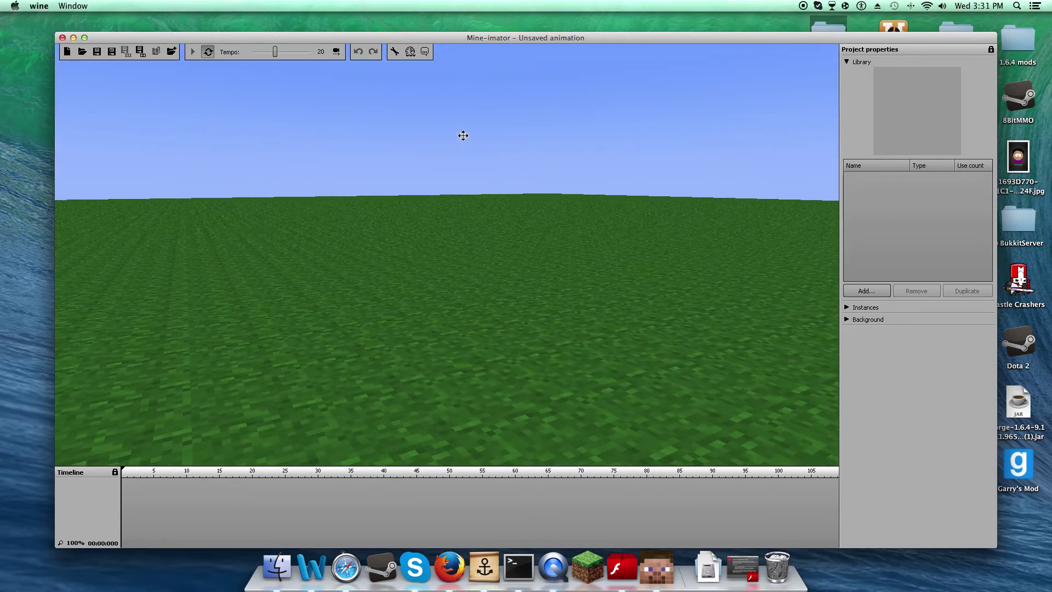
{"action": "right_click_drag", "start_coordinate": [434, 153], "coordinate": [610, 163]}
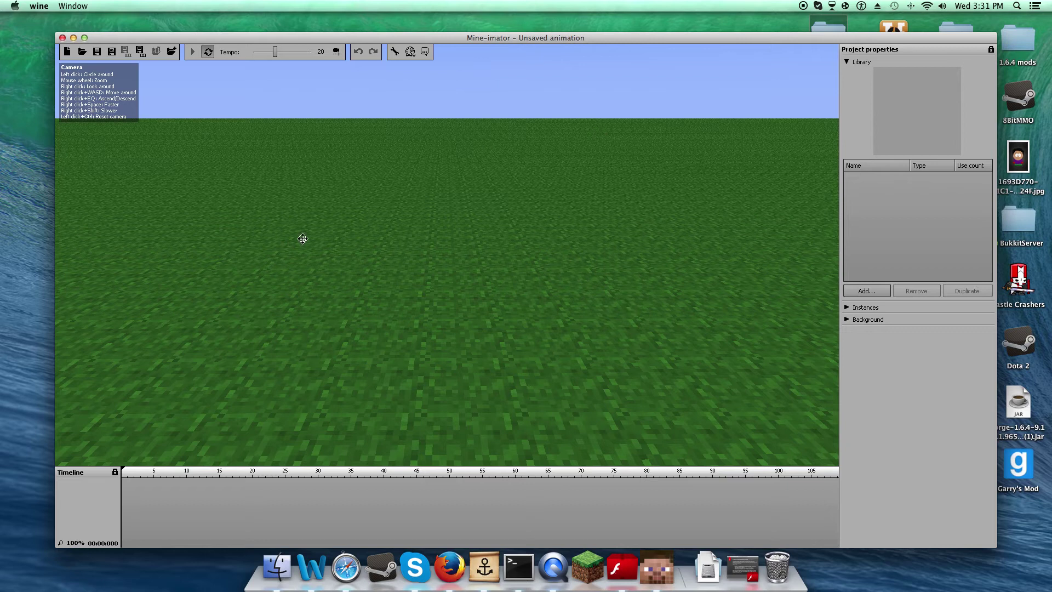
{"action": "mouse_move", "coordinate": [420, 254]}
{"action": "right_mouse_down"}
{"action": "mouse_move", "coordinate": [420, 280]}
{"action": "mouse_move", "coordinate": [420, 247]}
{"action": "right_mouse_up"}
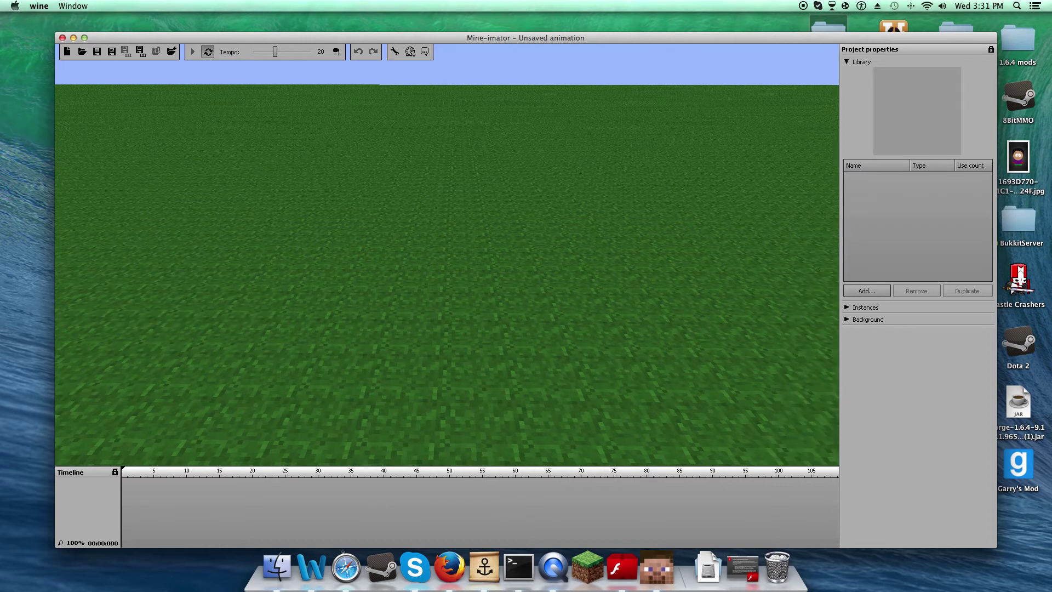
Add a character to the animation and turn the camera to view it from the front side.
{"action": "mouse_move", "coordinate": [420, 246]}
{"action": "right_mouse_down"}
{"action": "mouse_move", "coordinate": [430, 248]}
{"action": "mouse_move", "coordinate": [421, 243]}
{"action": "right_mouse_up"}
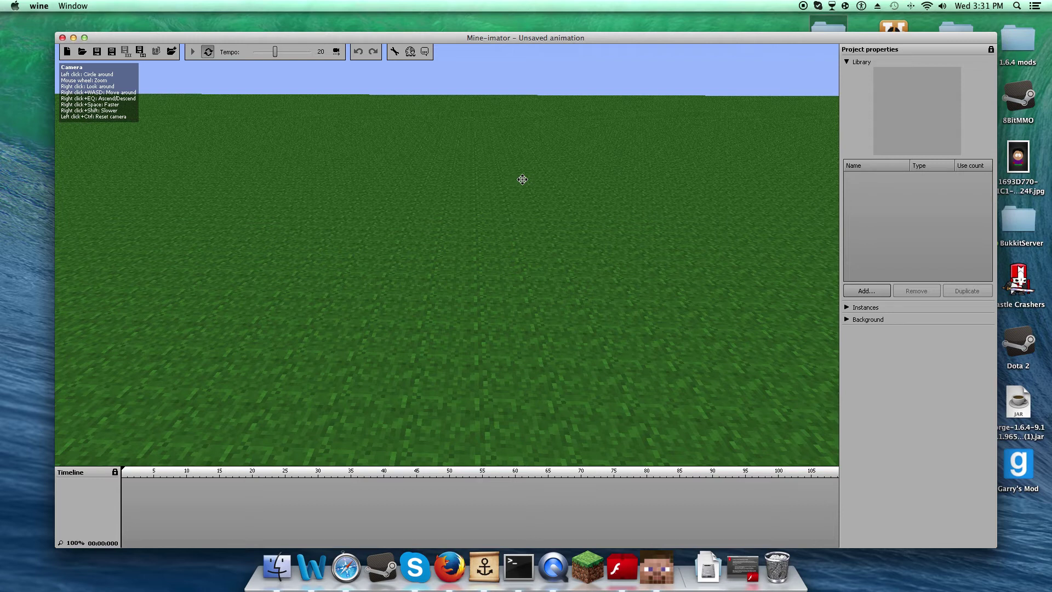
{"action": "left_click", "coordinate": [871, 293]}
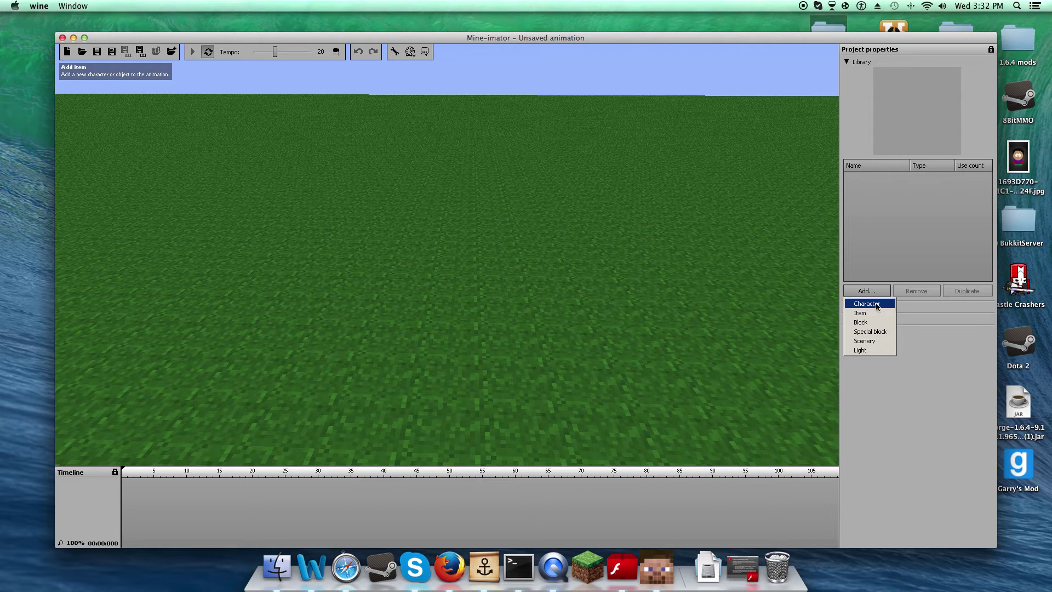
{"action": "left_click", "coordinate": [877, 306]}
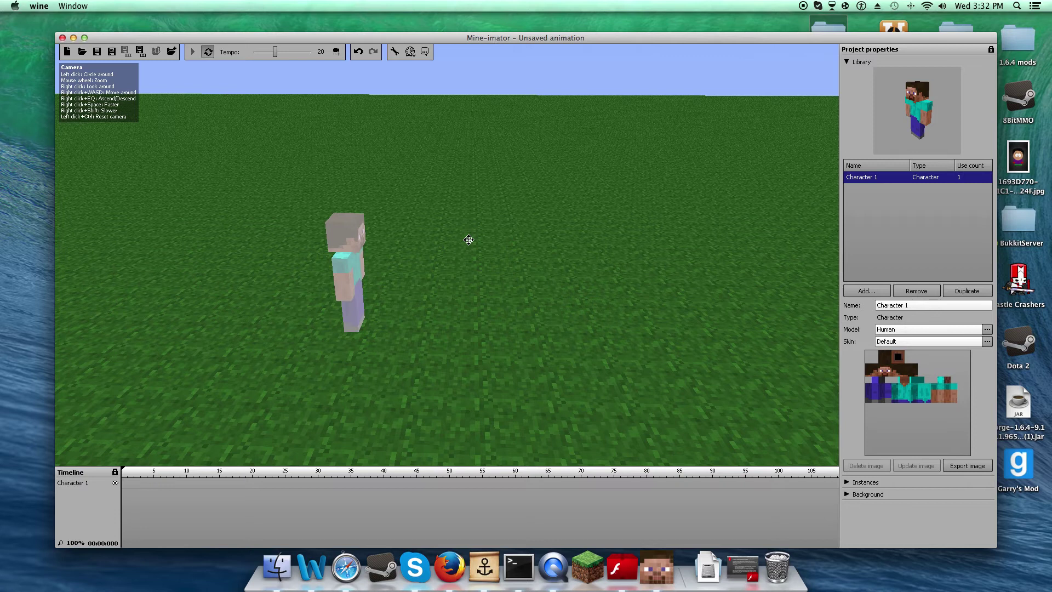
{"action": "right_click_drag", "start_coordinate": [97, 88], "coordinate": [76, 124]}
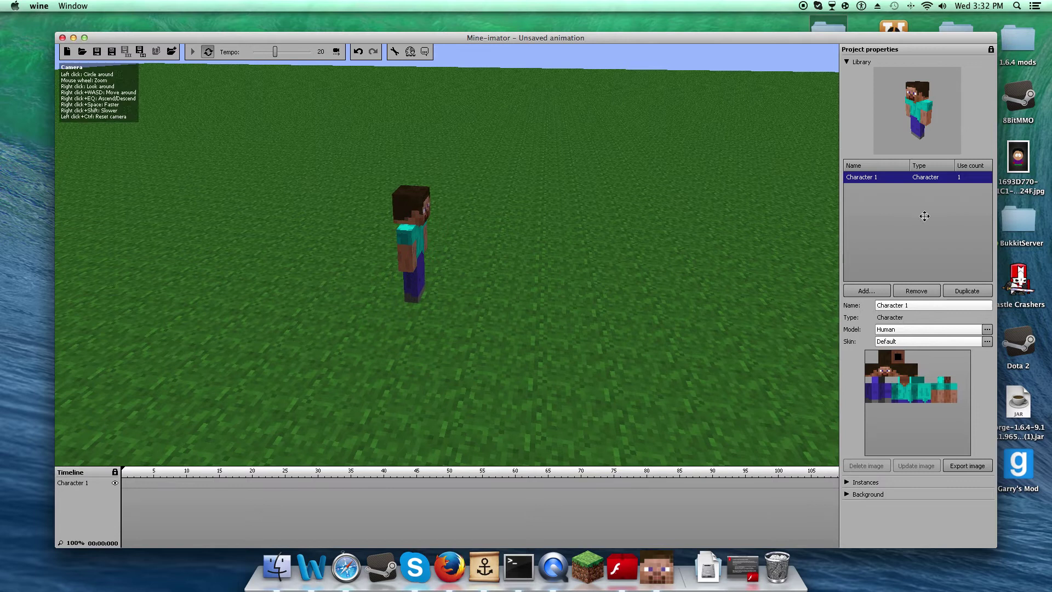
{"action": "mouse_move", "coordinate": [425, 136]}
{"action": "right_mouse_down"}
{"action": "mouse_move", "coordinate": [440, 143]}
{"action": "mouse_move", "coordinate": [443, 133]}
{"action": "right_mouse_up"}
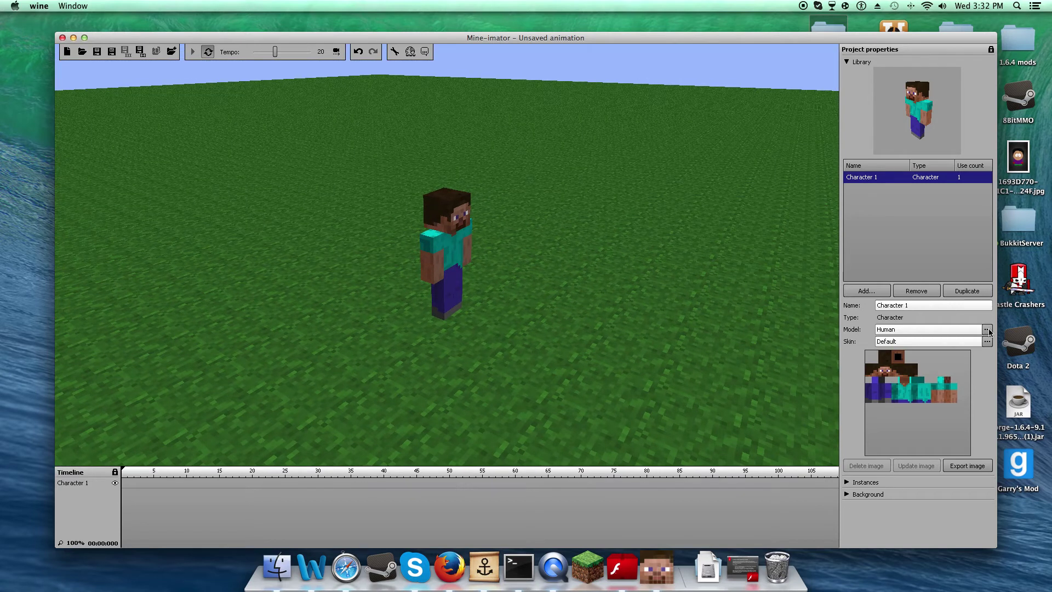
Try the Slime, Zombie pigman and Ghast models on the character, and look up at the full Ghast.
{"action": "left_click", "coordinate": [987, 329]}
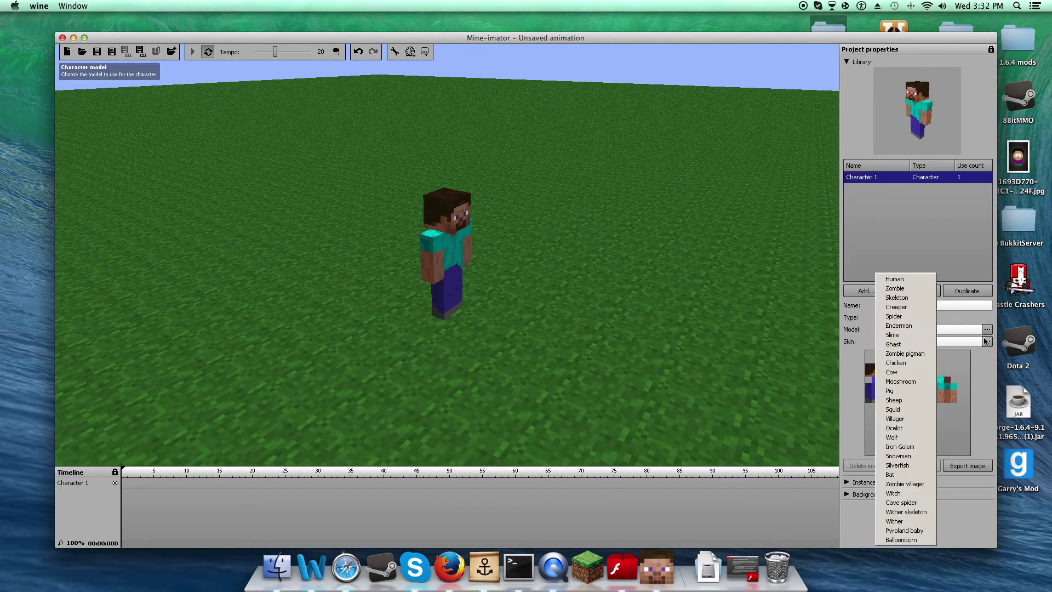
{"action": "left_click", "coordinate": [899, 337]}
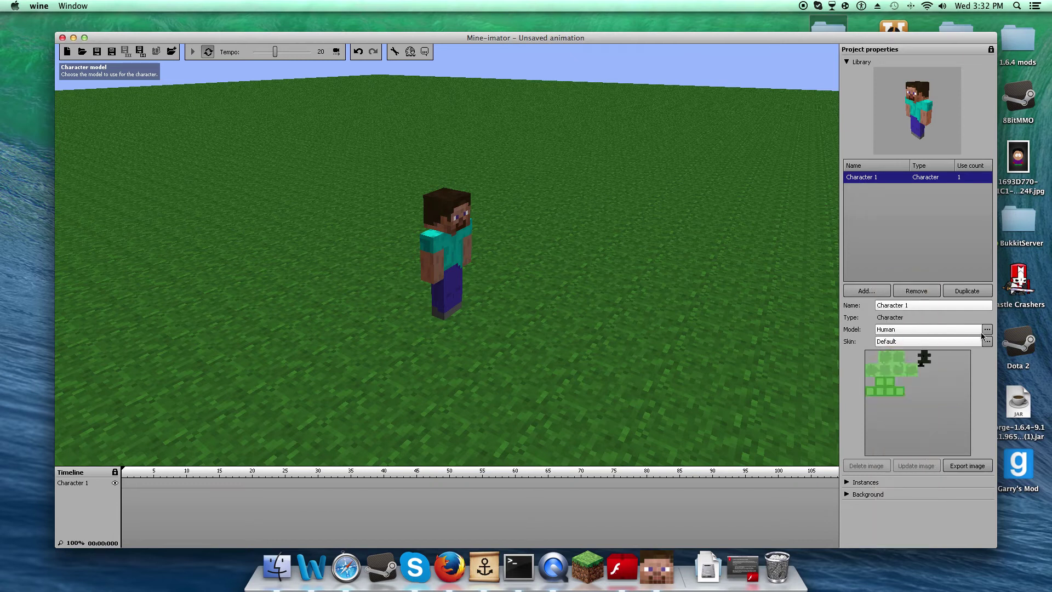
{"action": "left_click", "coordinate": [987, 330]}
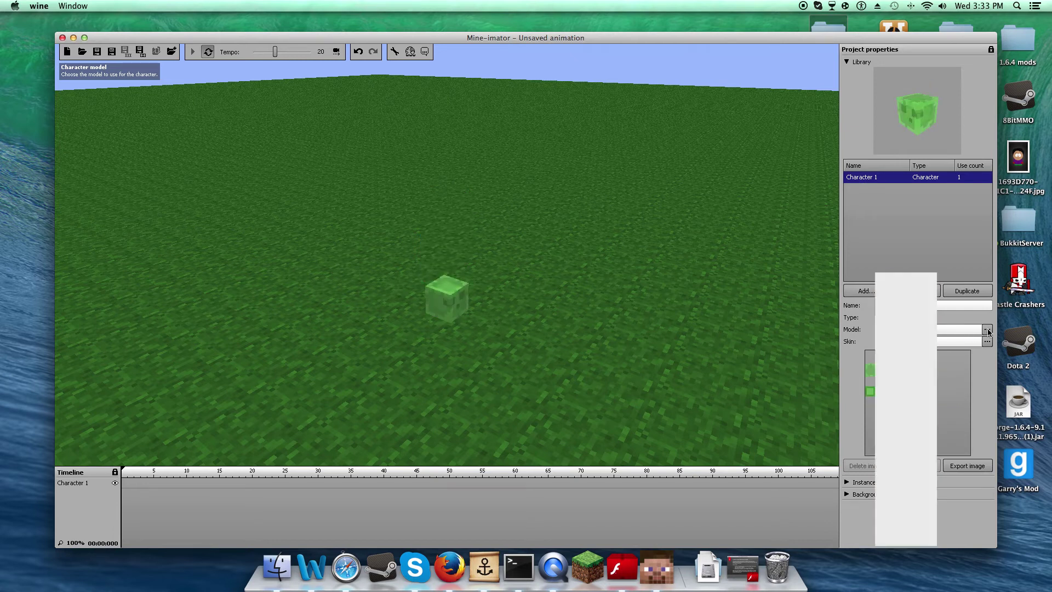
{"action": "left_click", "coordinate": [909, 353]}
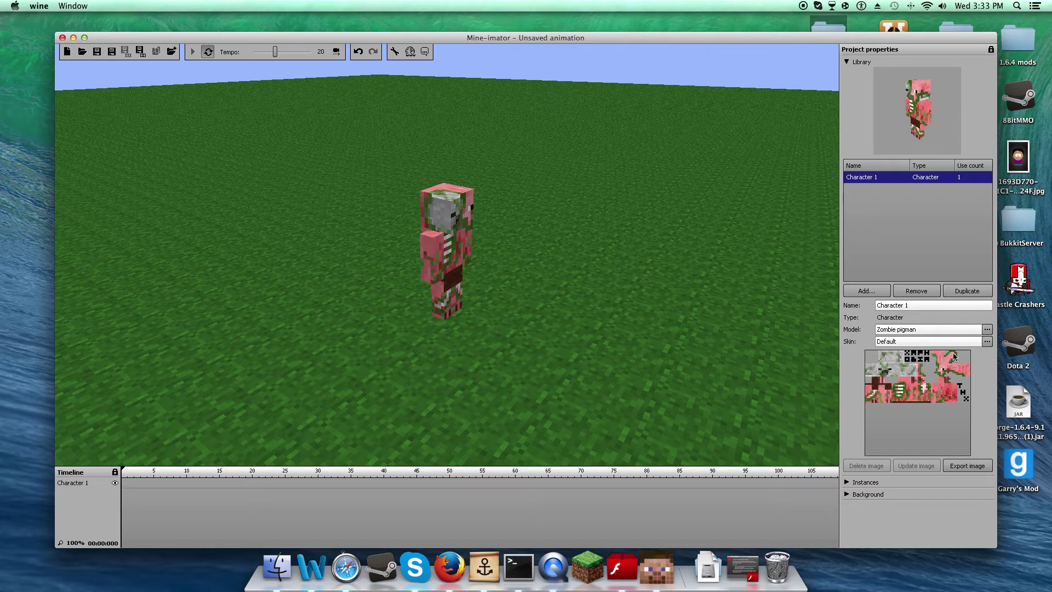
{"action": "left_click", "coordinate": [986, 329]}
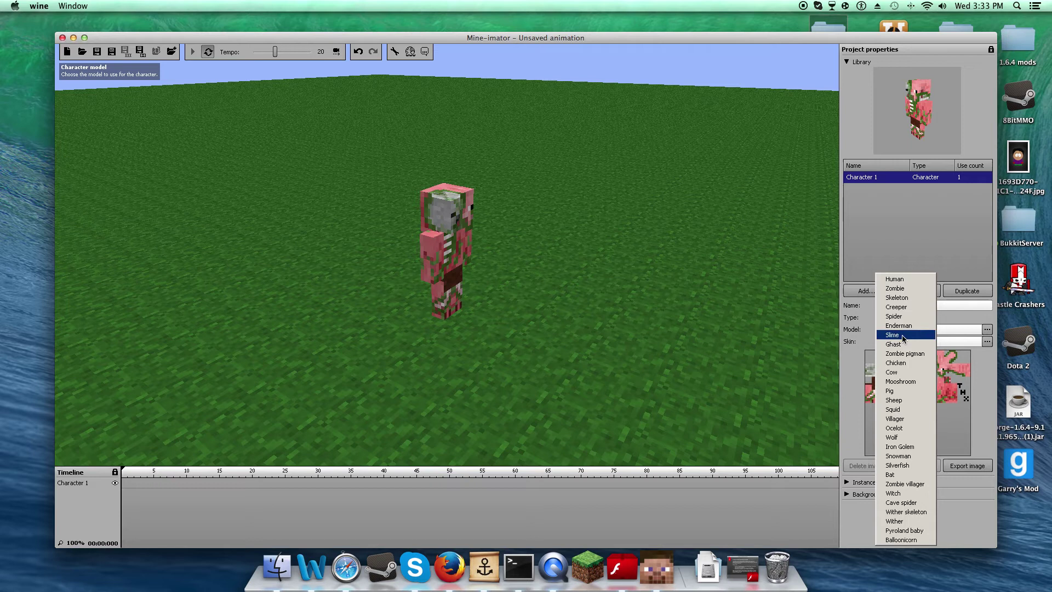
{"action": "left_click", "coordinate": [905, 353]}
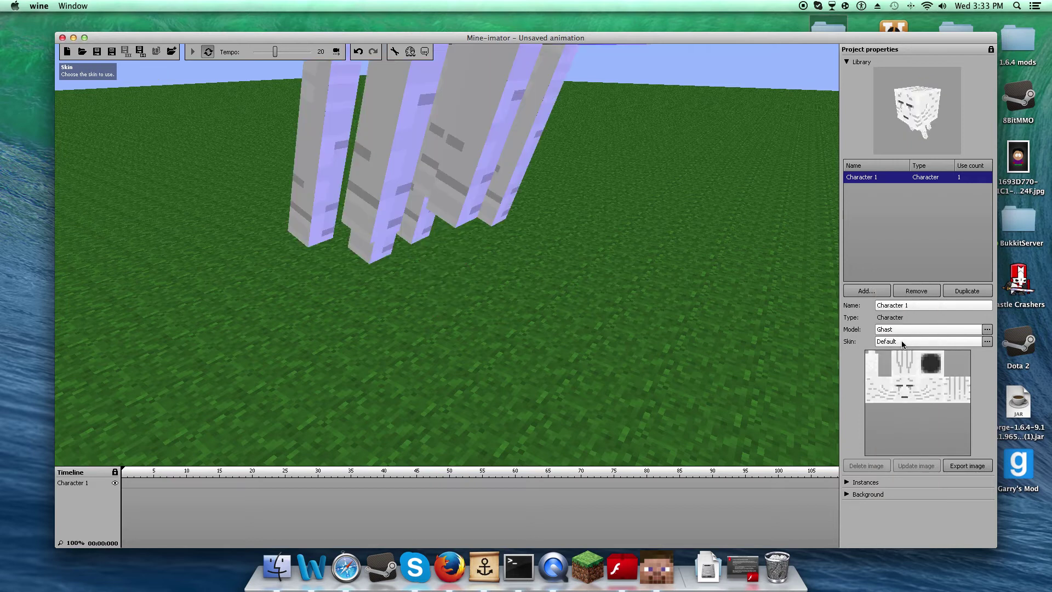
{"action": "right_click_drag", "start_coordinate": [447, 307], "coordinate": [463, 204]}
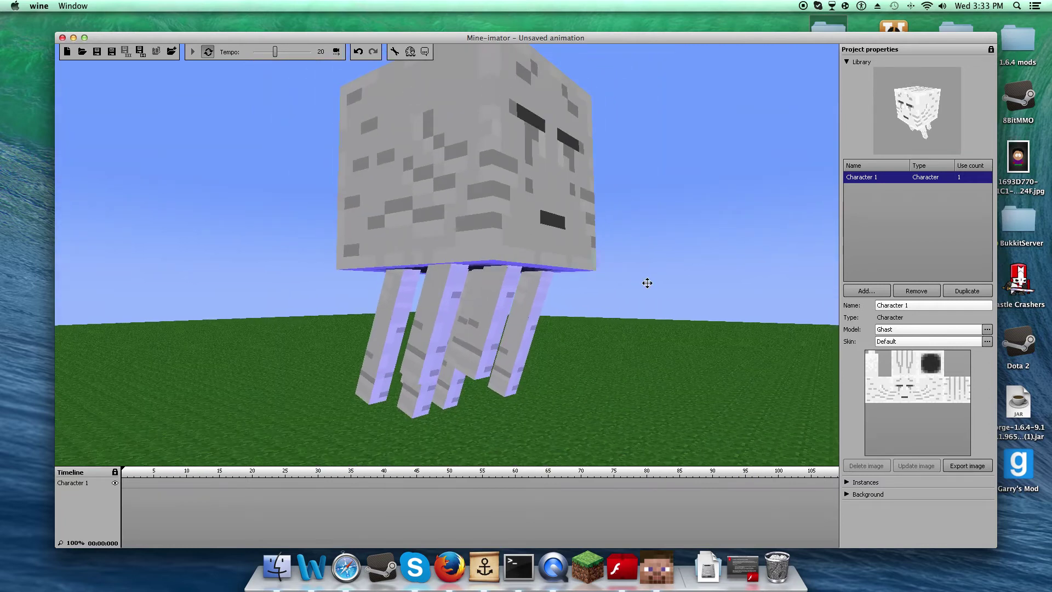
Try the Pyroland baby model on the character, and restore the Human model.
{"action": "left_click", "coordinate": [987, 329]}
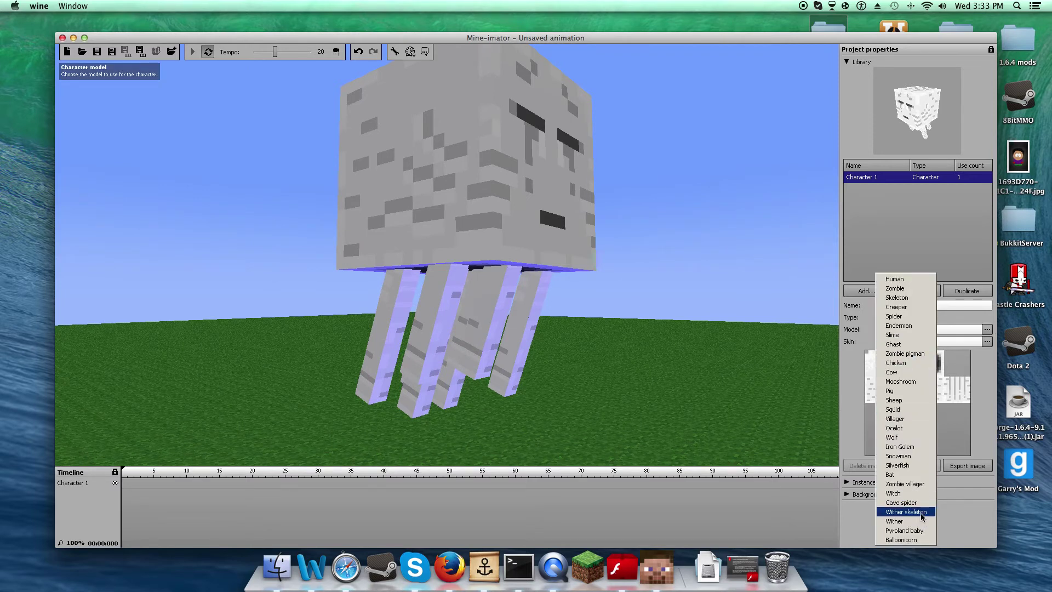
{"action": "left_click", "coordinate": [920, 531]}
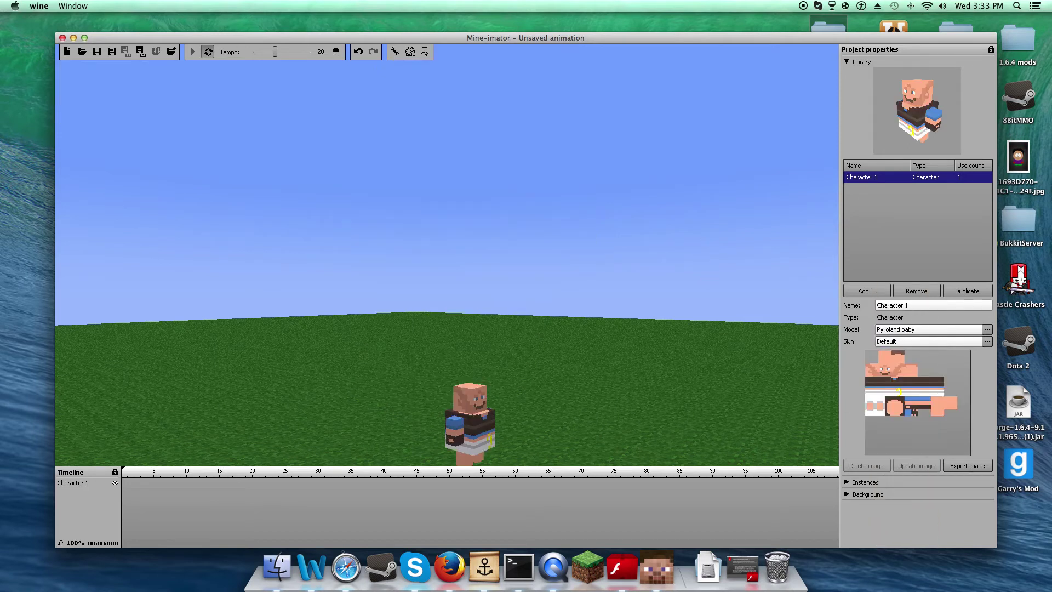
{"action": "left_click_drag", "start_coordinate": [446, 329], "coordinate": [446, 285]}
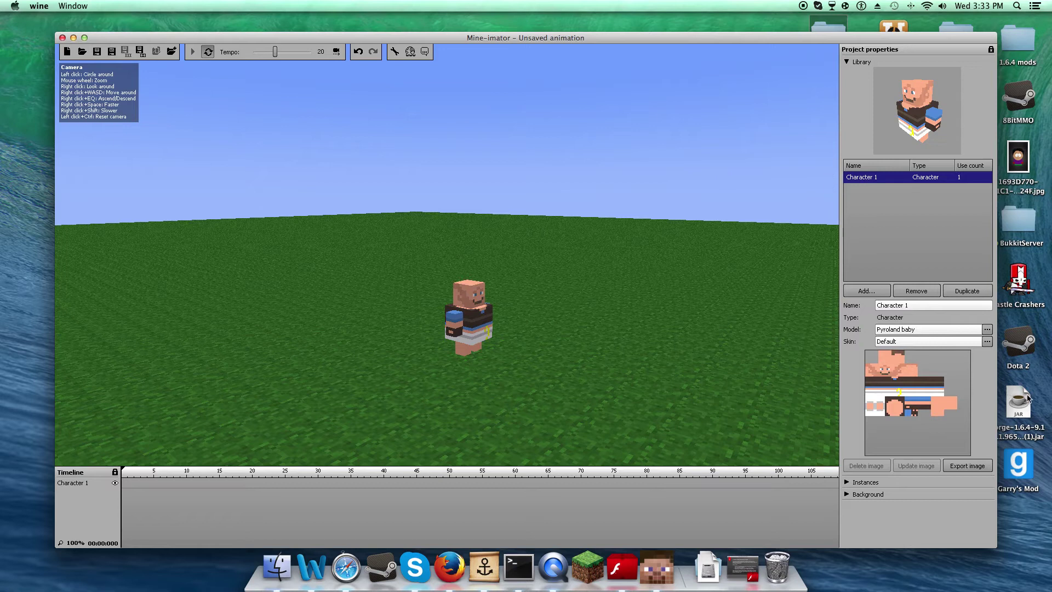
{"action": "left_click", "coordinate": [987, 331]}
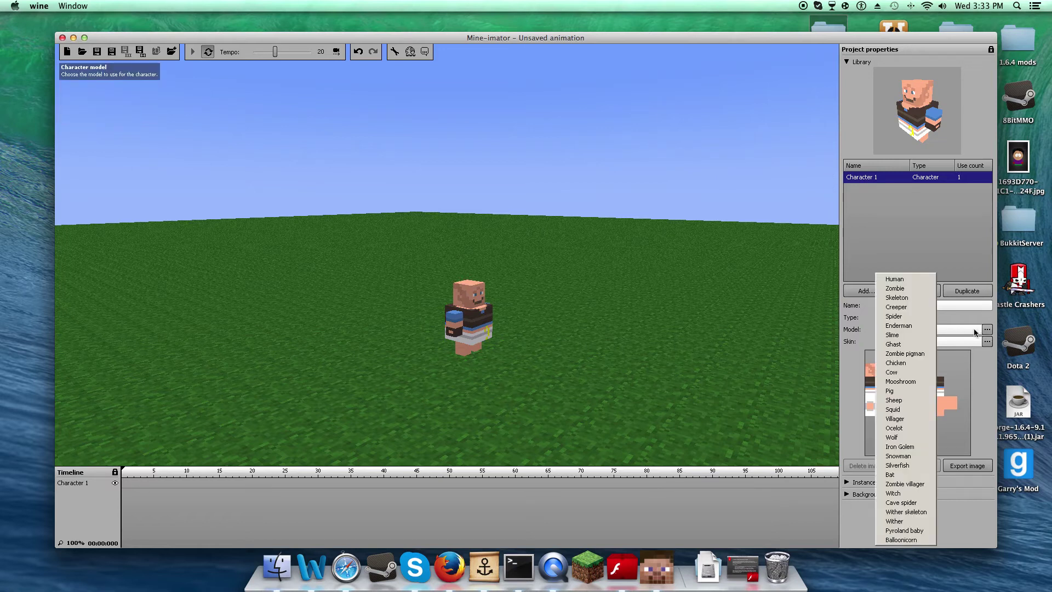
{"action": "left_click", "coordinate": [909, 280]}
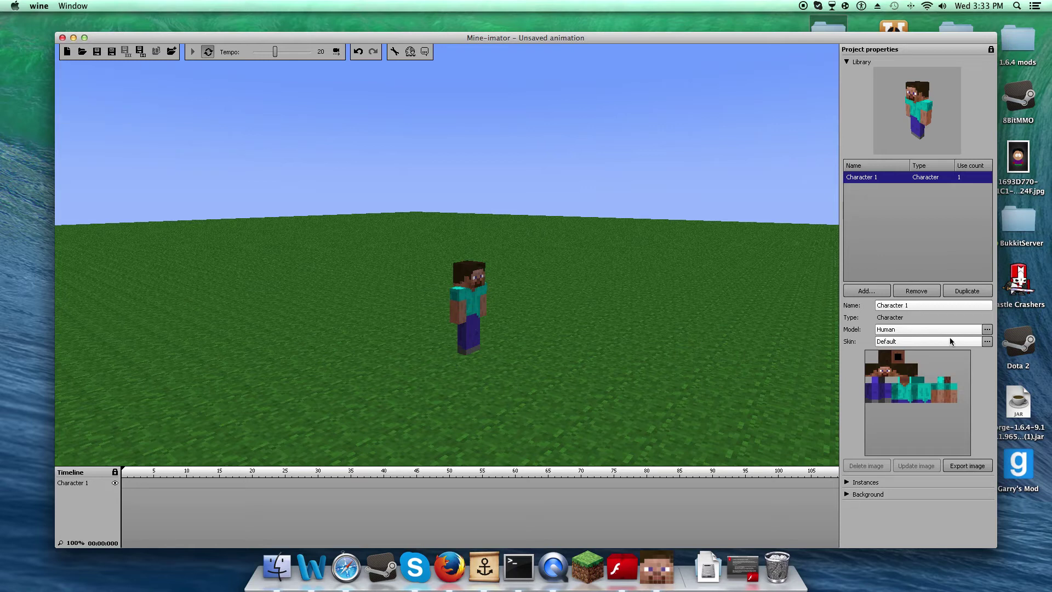
Load herobrine.png from the Mine-imator v0.6.2 Skins folder as the character's skin.
{"action": "left_click", "coordinate": [987, 342]}
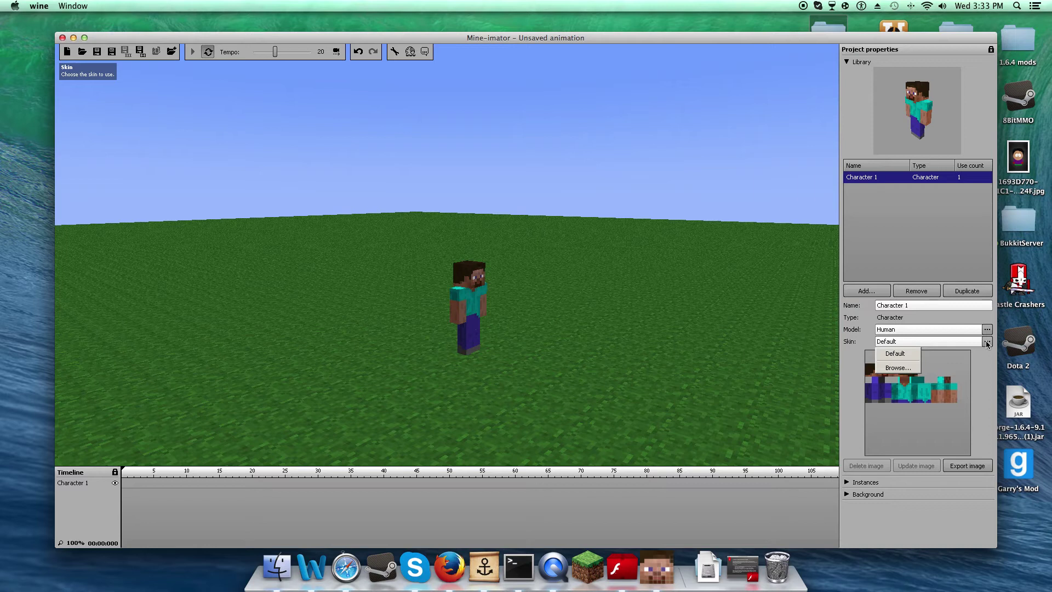
{"action": "left_click", "coordinate": [907, 368]}
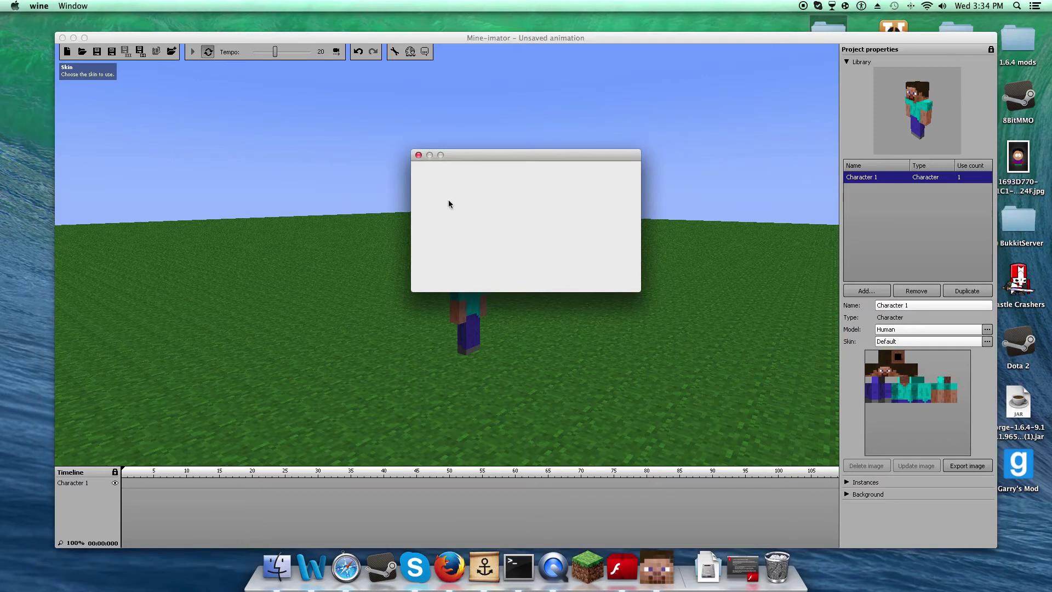
{"action": "left_click_drag", "start_coordinate": [483, 151], "coordinate": [446, 149]}
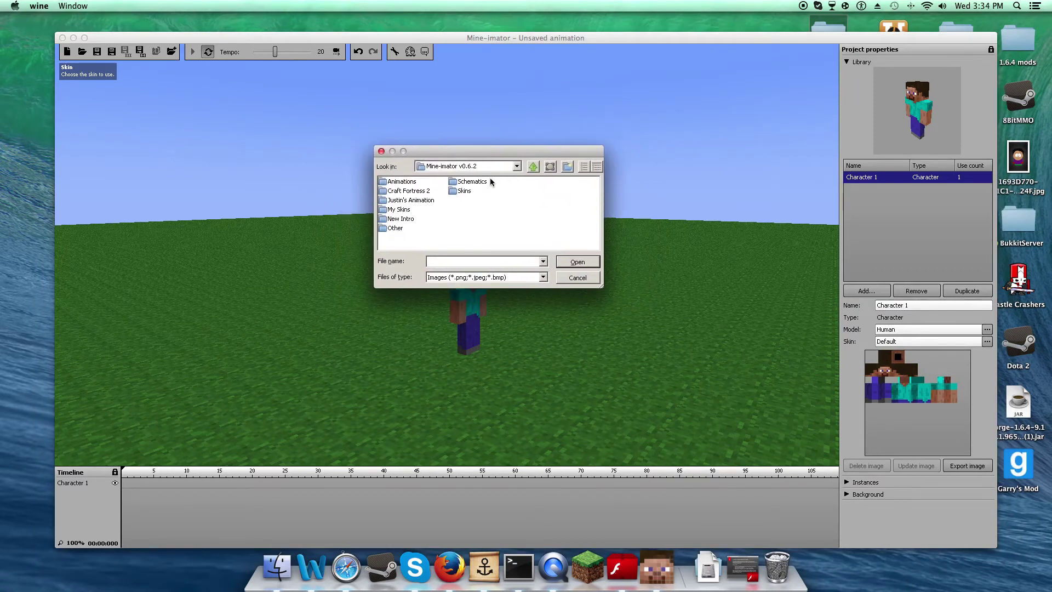
{"action": "double_click", "coordinate": [466, 190]}
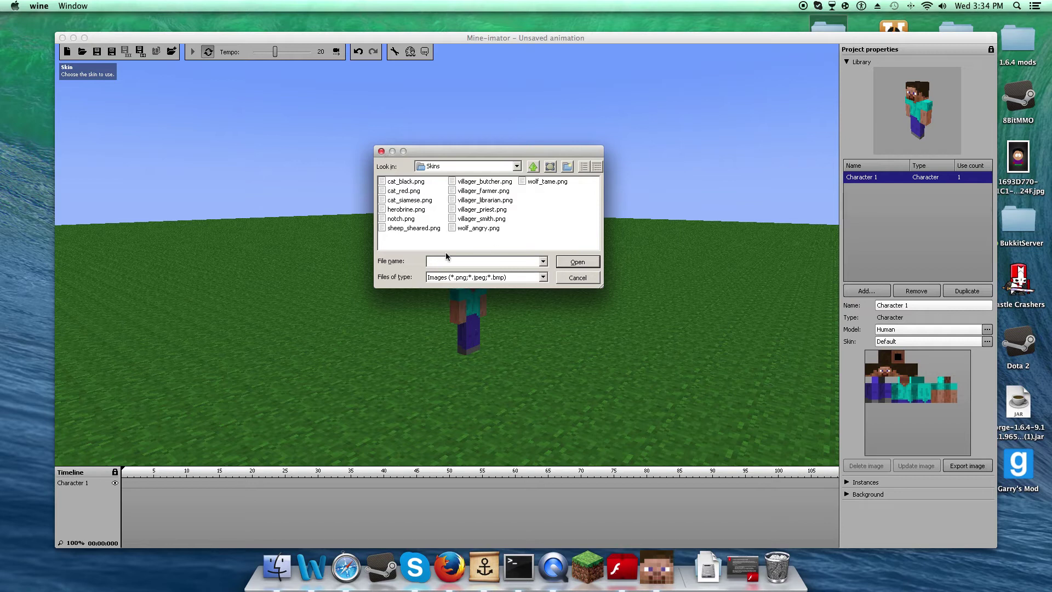
{"action": "left_click", "coordinate": [414, 211]}
{"action": "left_click", "coordinate": [578, 262]}
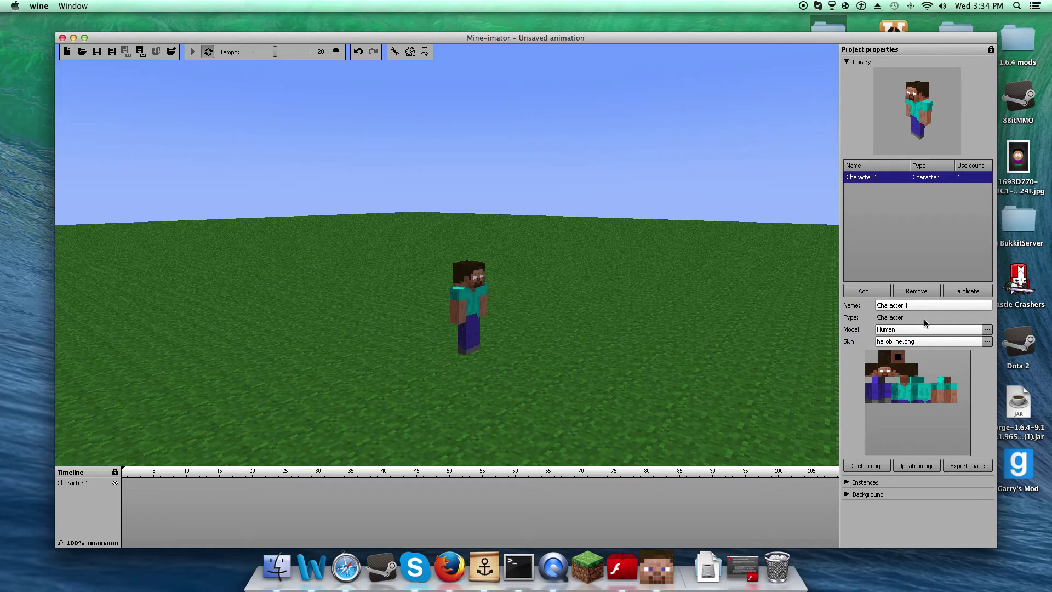
Rename the character in the library to Herobrine.
{"action": "left_click", "coordinate": [903, 306]}
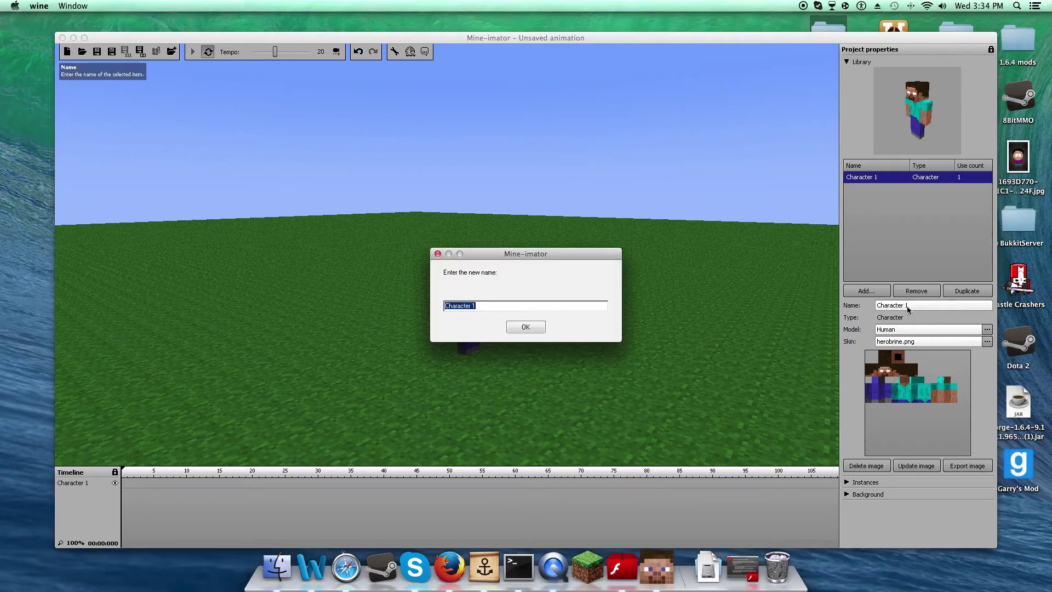
{"action": "key", "text": "BackSpace"}
{"action": "type", "text": "Herobrine"}
{"action": "left_click", "coordinate": [523, 327]}
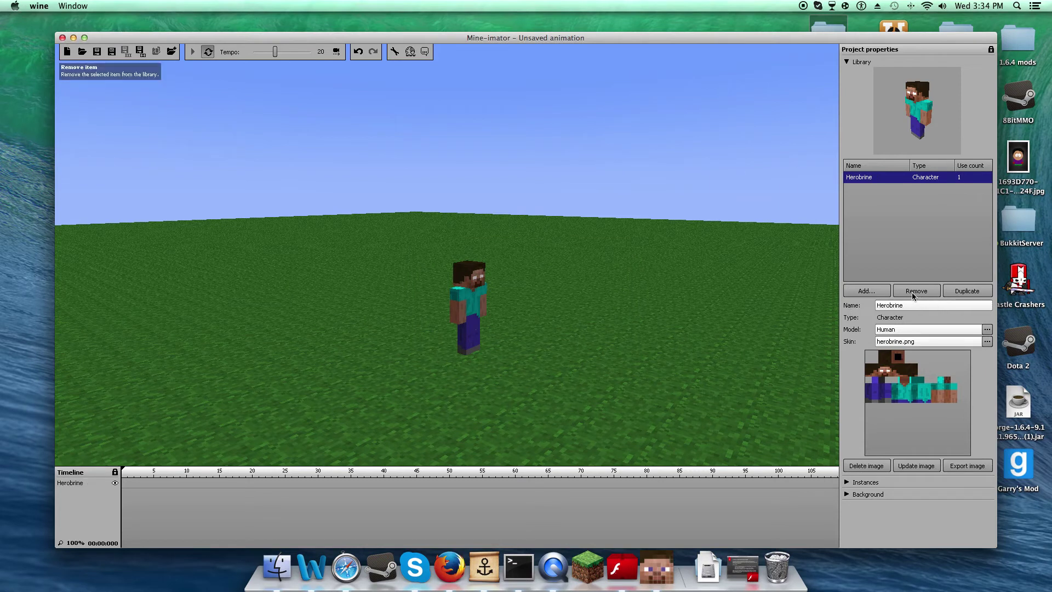
Check the list of instances, and create a keyframe at the start of Herobrine's timeline.
{"action": "left_click", "coordinate": [847, 483]}
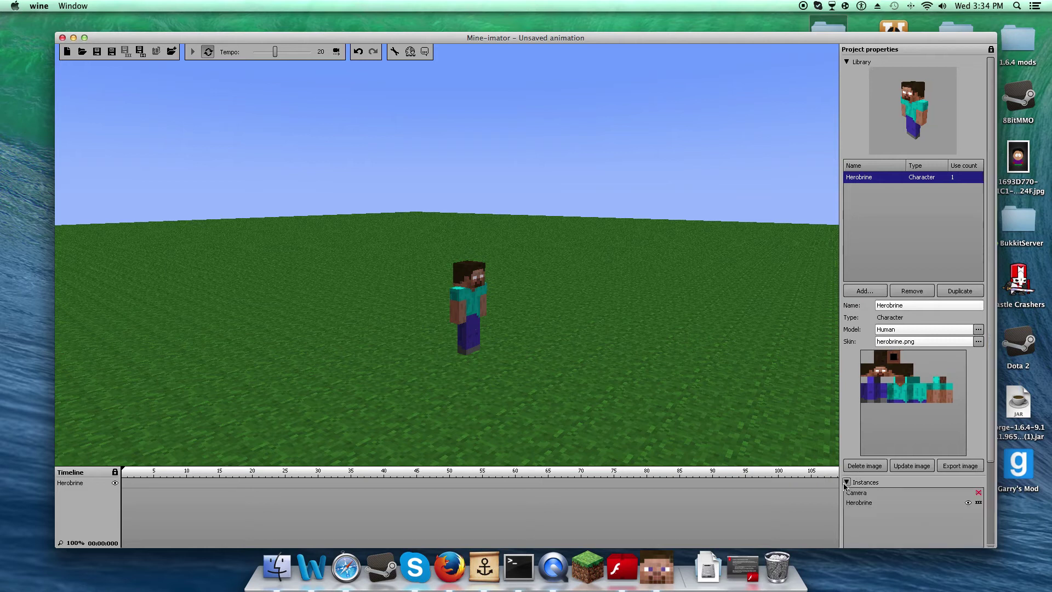
{"action": "left_click", "coordinate": [847, 482]}
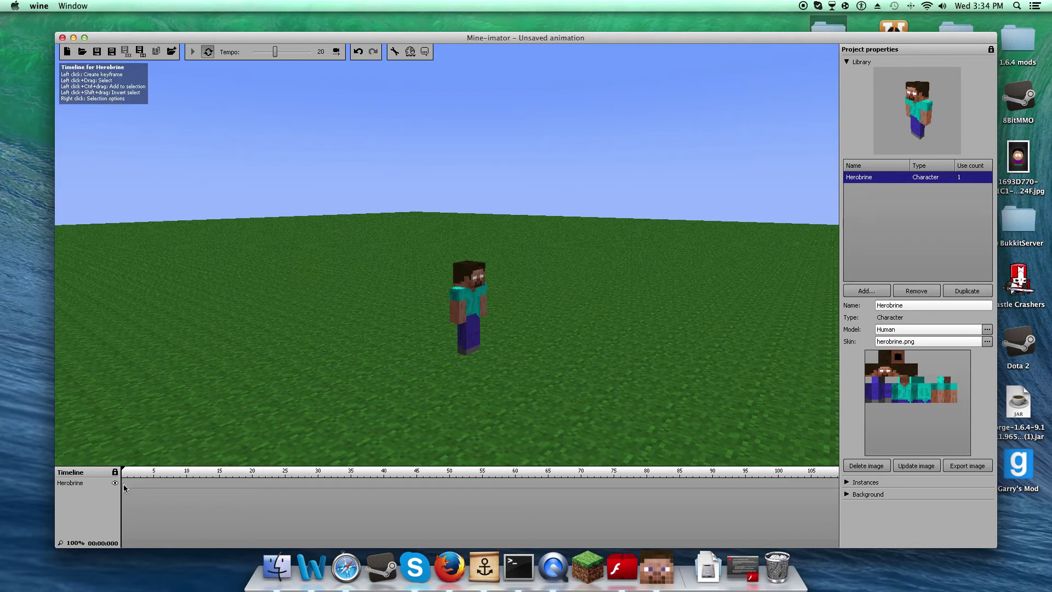
{"action": "left_click", "coordinate": [124, 488]}
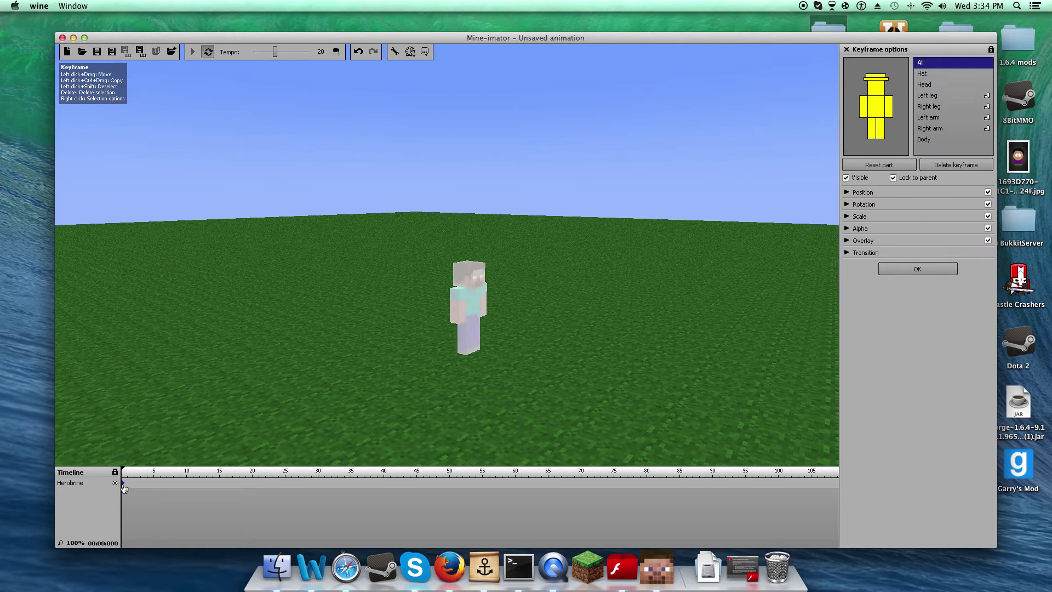
Preview the selectable keyframe parts by choosing the left arm, head, hat, body and all parts in turn.
{"action": "left_click", "coordinate": [891, 108]}
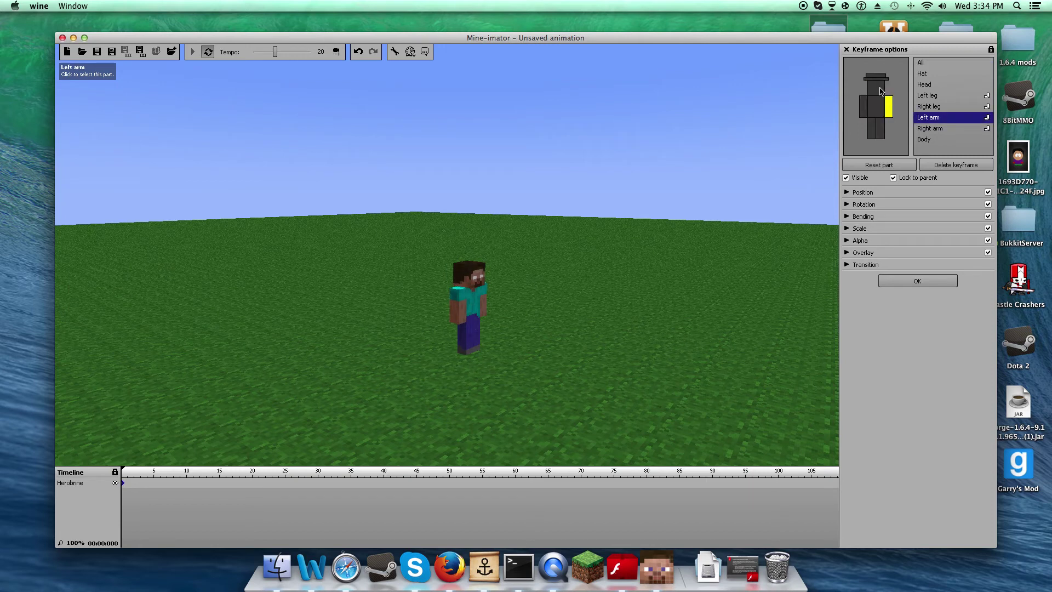
{"action": "left_click", "coordinate": [879, 81]}
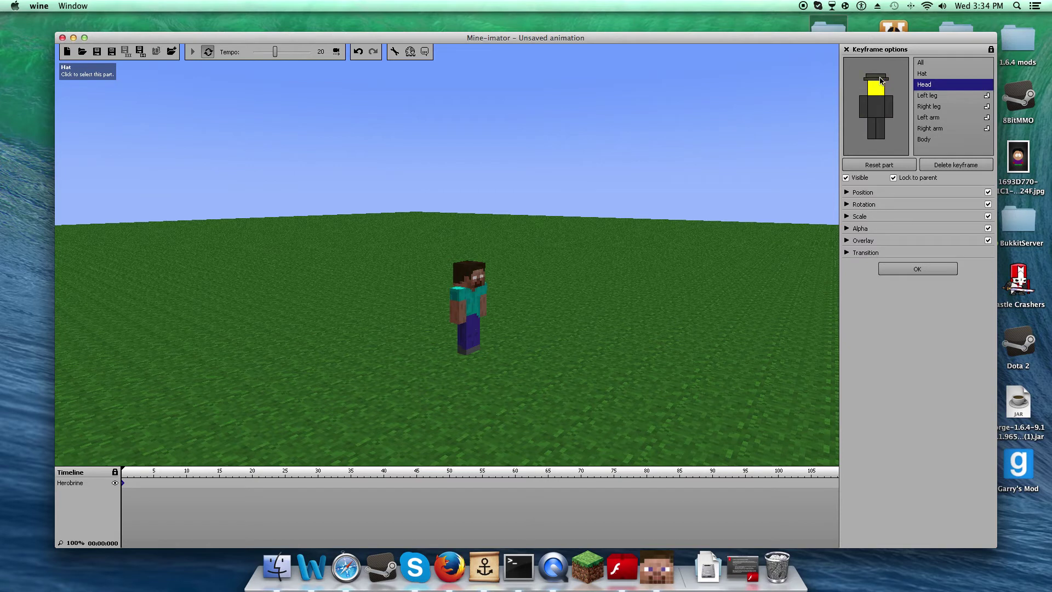
{"action": "left_click", "coordinate": [881, 79]}
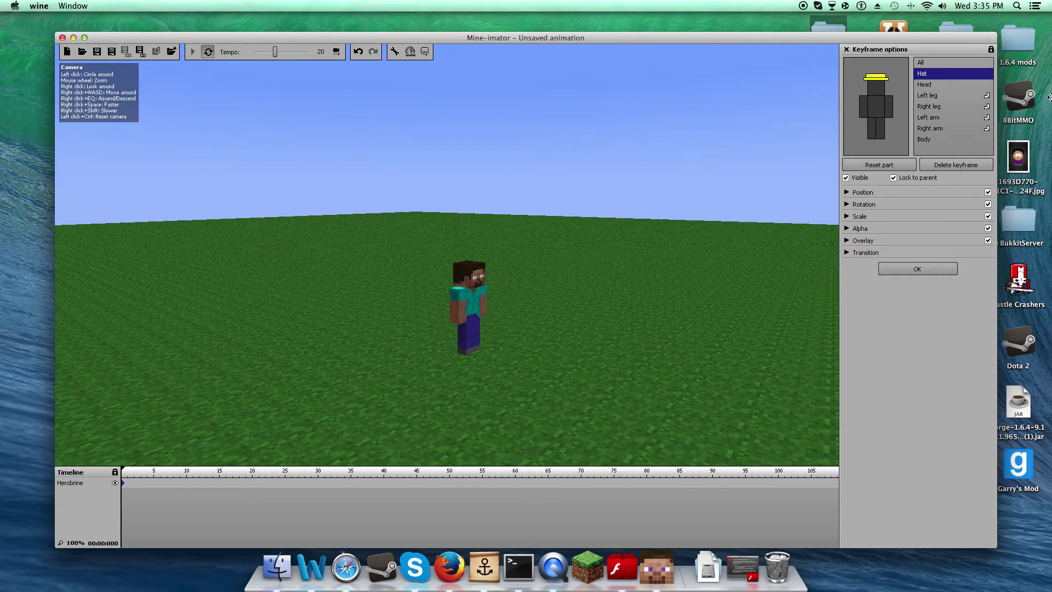
{"action": "left_click", "coordinate": [879, 116]}
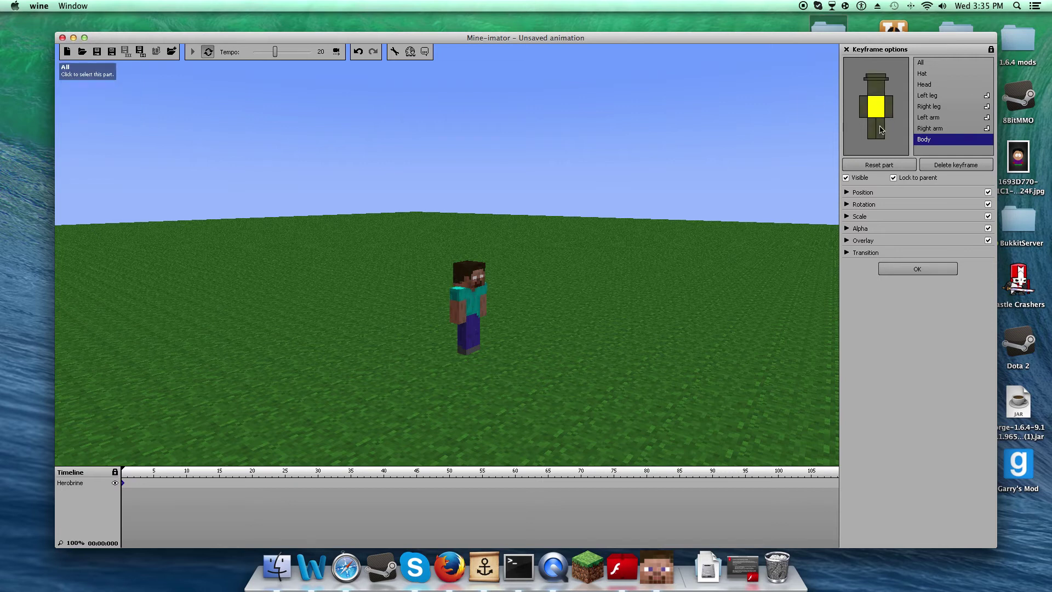
{"action": "left_click", "coordinate": [926, 64]}
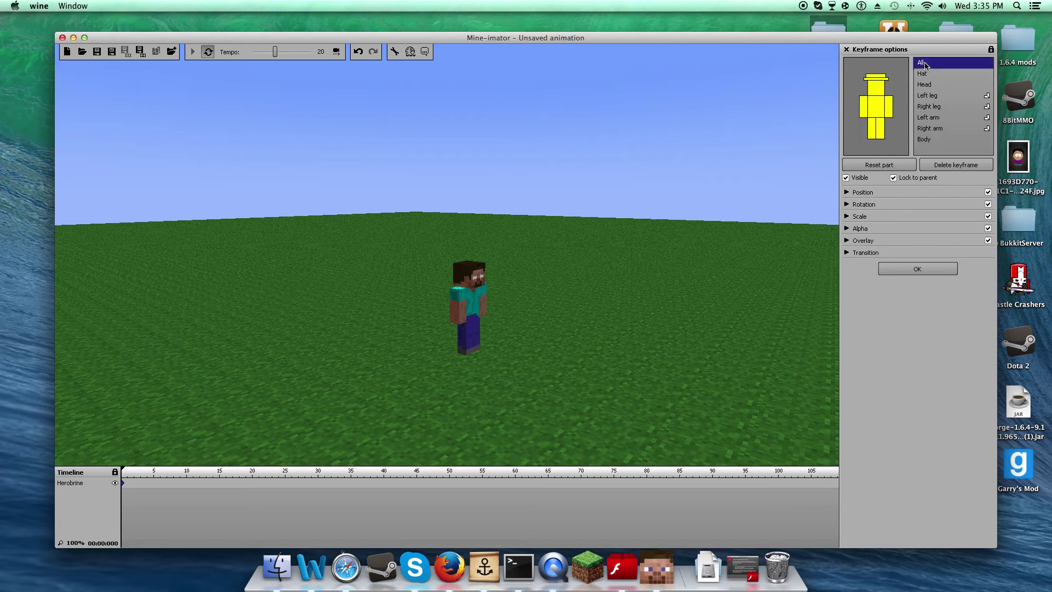
Select Herobrine's right arm in the keyframe options and show its position and rotation controls.
{"action": "left_click", "coordinate": [931, 128]}
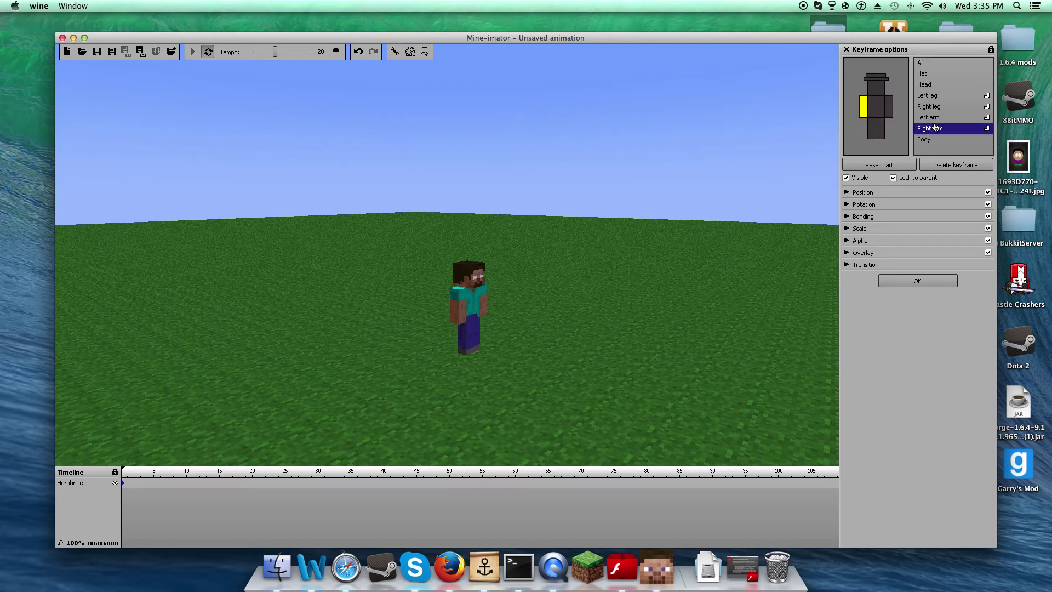
{"action": "left_click", "coordinate": [847, 191]}
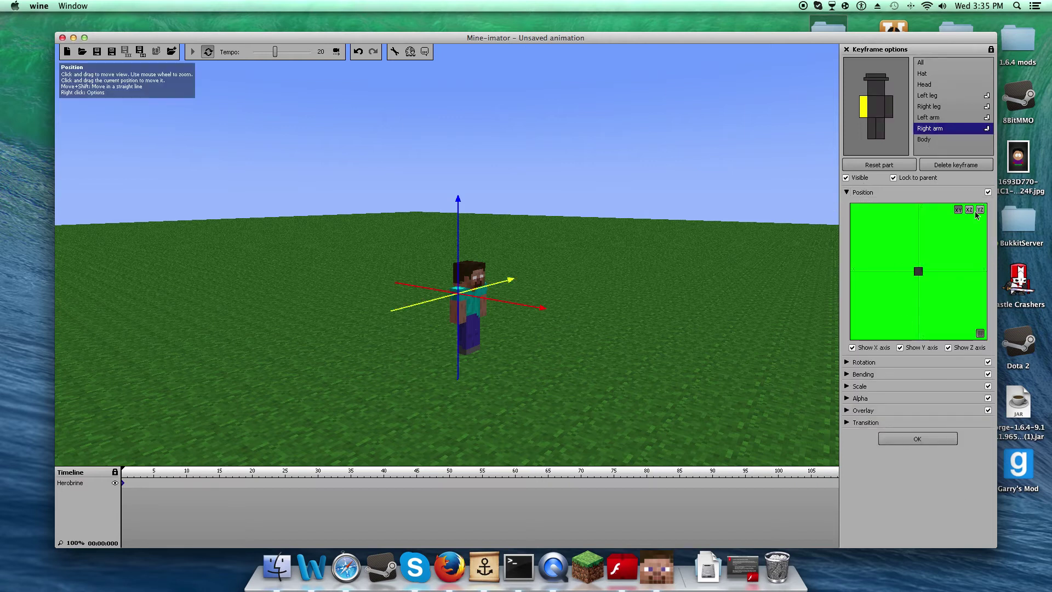
{"action": "left_click", "coordinate": [846, 361]}
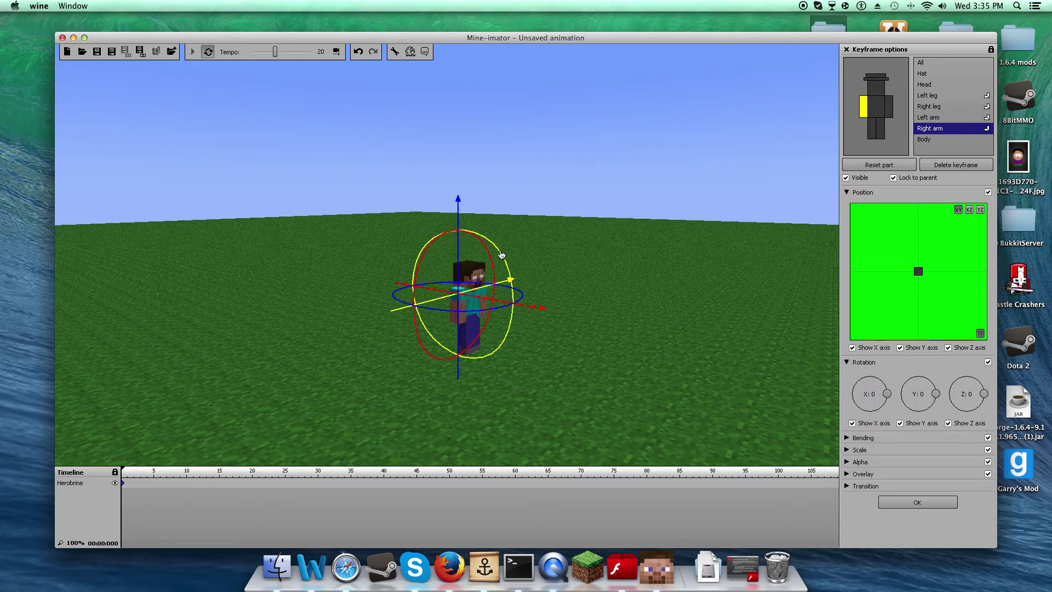
{"action": "right_click_drag", "start_coordinate": [526, 287], "coordinate": [531, 310]}
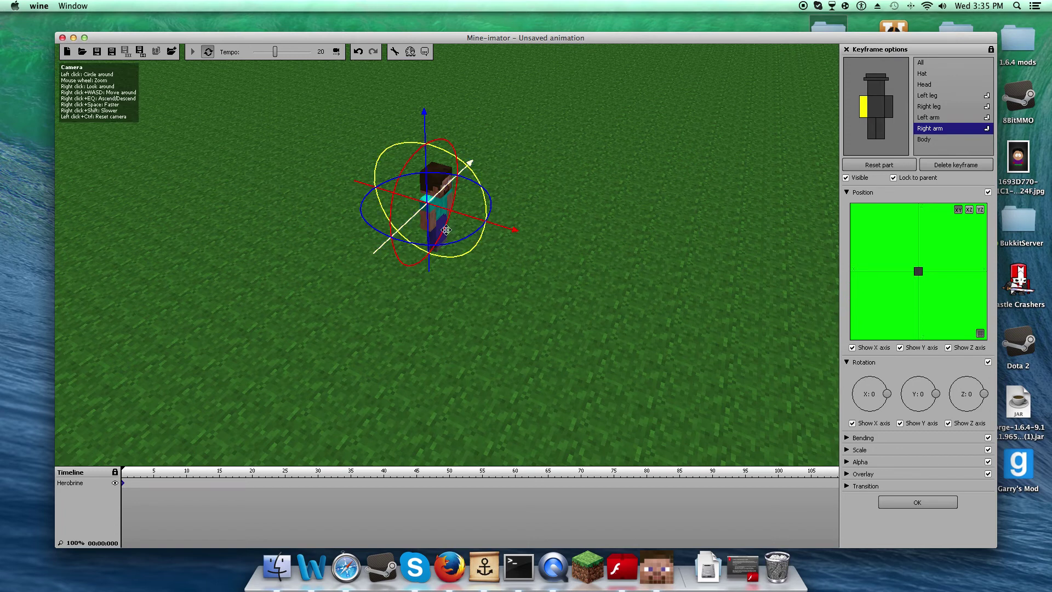
Swing the right arm around its X rotation through 11, 177 and -11 degrees, and return it to 0.
{"action": "mouse_move", "coordinate": [888, 393]}
{"action": "left_mouse_down"}
{"action": "mouse_move", "coordinate": [880, 411]}
{"action": "mouse_move", "coordinate": [861, 412]}
{"action": "mouse_move", "coordinate": [850, 384]}
{"action": "mouse_move", "coordinate": [872, 378]}
{"action": "left_mouse_up"}
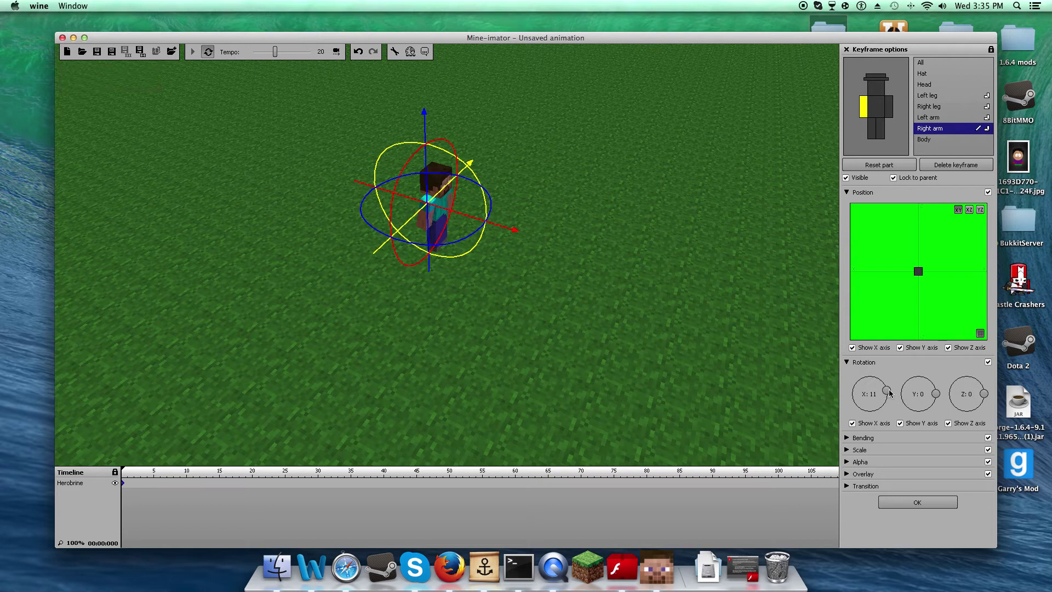
{"action": "left_click_drag", "start_coordinate": [890, 393], "coordinate": [625, 353]}
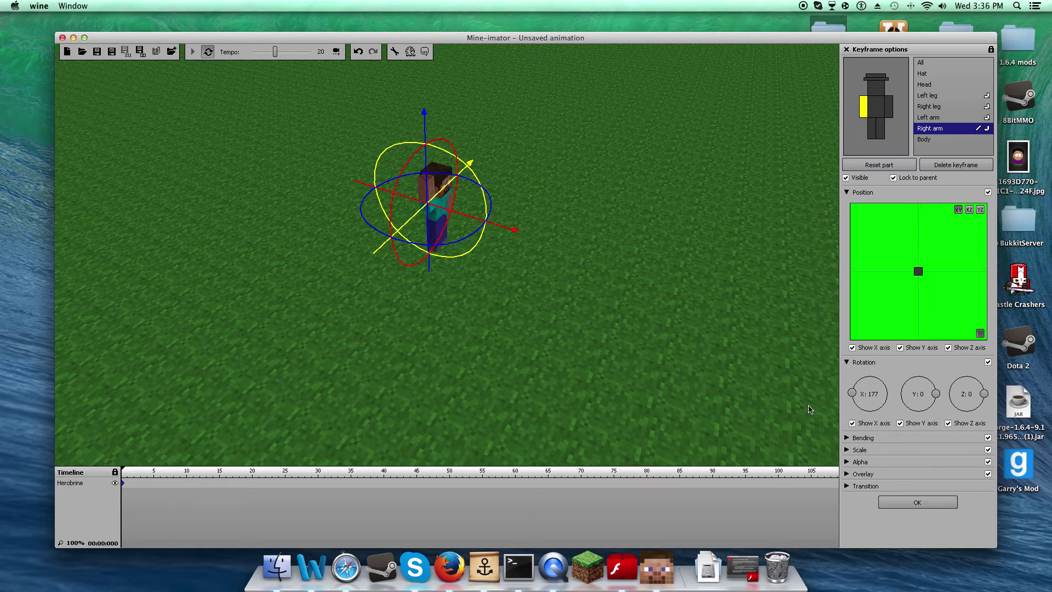
{"action": "mouse_move", "coordinate": [857, 409]}
{"action": "left_mouse_down"}
{"action": "mouse_move", "coordinate": [882, 410]}
{"action": "mouse_move", "coordinate": [886, 391]}
{"action": "mouse_move", "coordinate": [888, 410]}
{"action": "mouse_move", "coordinate": [868, 411]}
{"action": "mouse_move", "coordinate": [842, 386]}
{"action": "mouse_move", "coordinate": [860, 371]}
{"action": "mouse_move", "coordinate": [892, 386]}
{"action": "mouse_move", "coordinate": [889, 400]}
{"action": "left_mouse_up"}
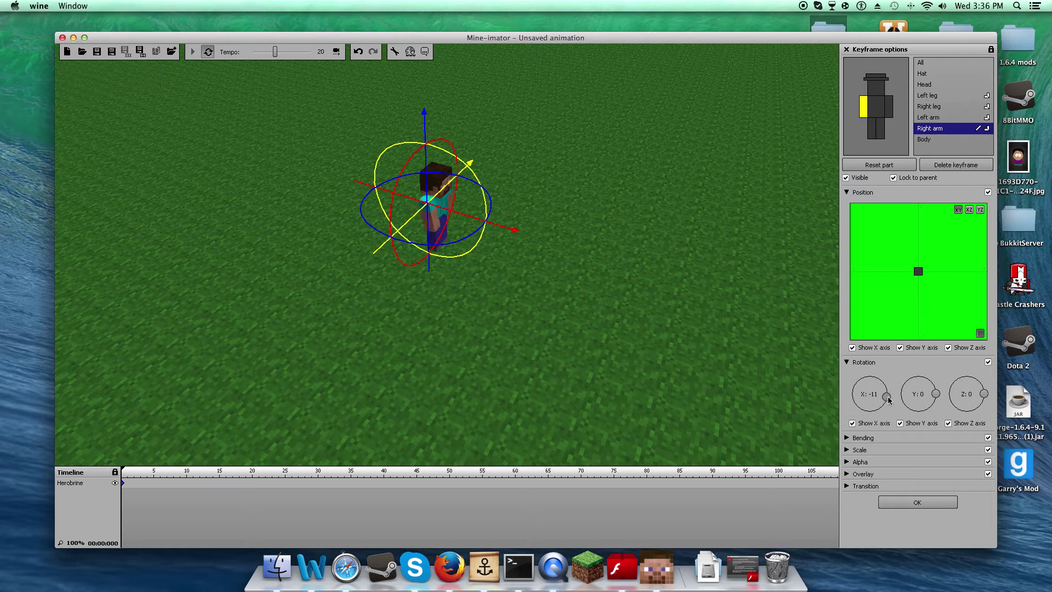
{"action": "scroll", "coordinate": [890, 395], "scroll_direction": "up", "scroll_amount": 5}
{"action": "scroll", "coordinate": [890, 395], "scroll_direction": "up", "scroll_amount": 2}
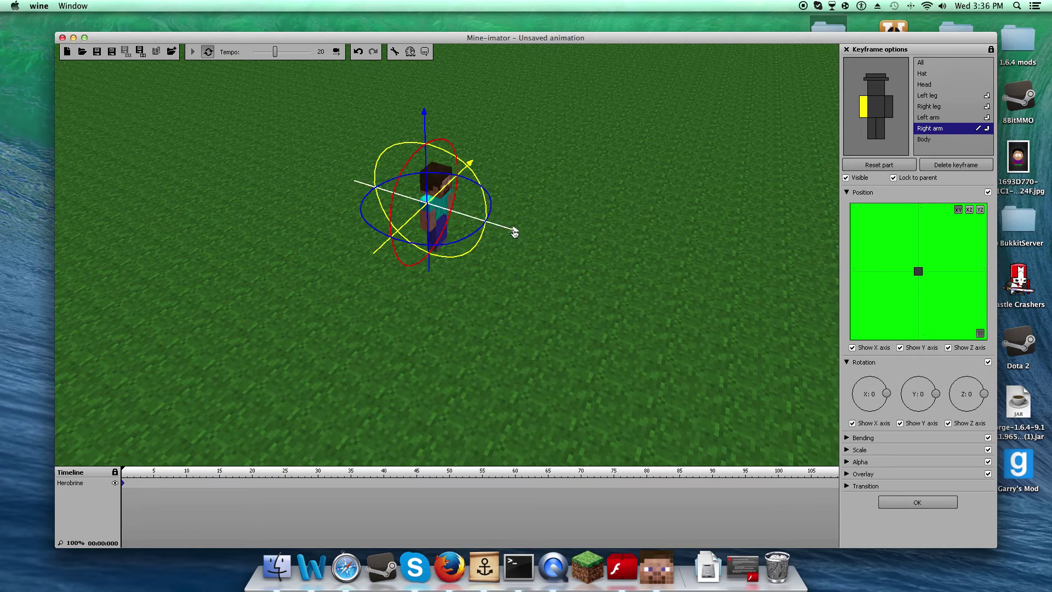
Try moving the right arm away from the body along the red X axis and with the XY position grid.
{"action": "right_click_drag", "start_coordinate": [634, 268], "coordinate": [882, 288]}
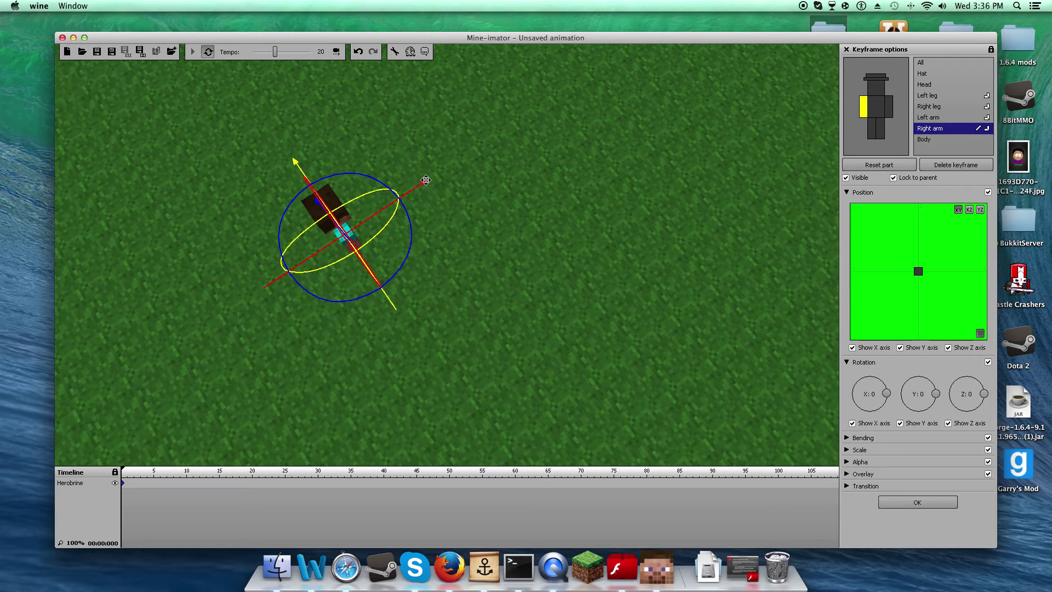
{"action": "mouse_move", "coordinate": [422, 188]}
{"action": "left_mouse_down"}
{"action": "mouse_move", "coordinate": [466, 165]}
{"action": "mouse_move", "coordinate": [402, 192]}
{"action": "mouse_move", "coordinate": [422, 180]}
{"action": "left_mouse_up"}
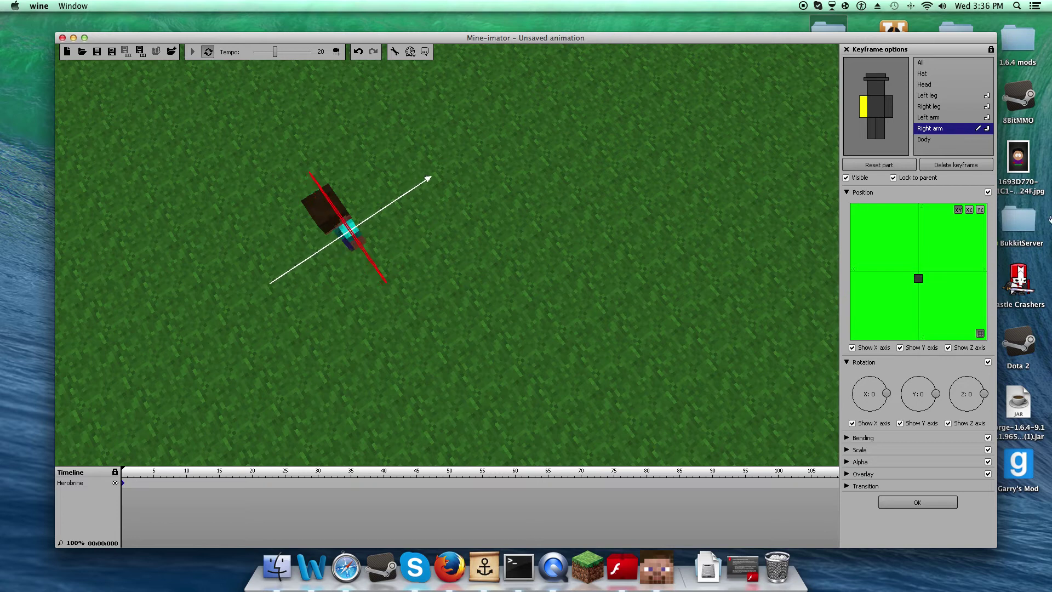
{"action": "mouse_move", "coordinate": [919, 277]}
{"action": "left_mouse_down"}
{"action": "mouse_move", "coordinate": [926, 272]}
{"action": "mouse_move", "coordinate": [917, 270]}
{"action": "left_mouse_up"}
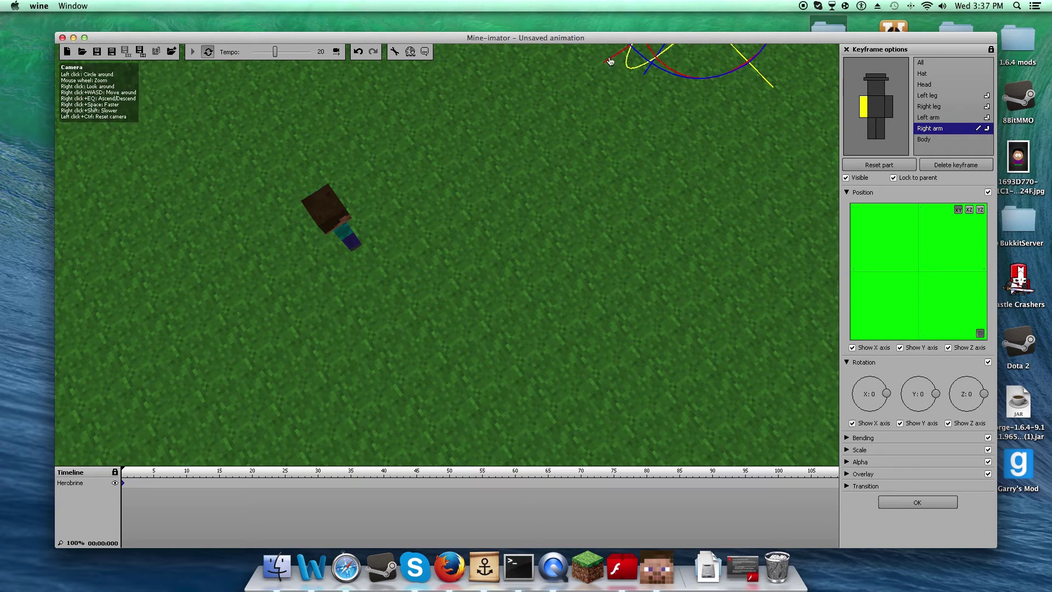
{"action": "left_click_drag", "start_coordinate": [452, 187], "coordinate": [496, 181]}
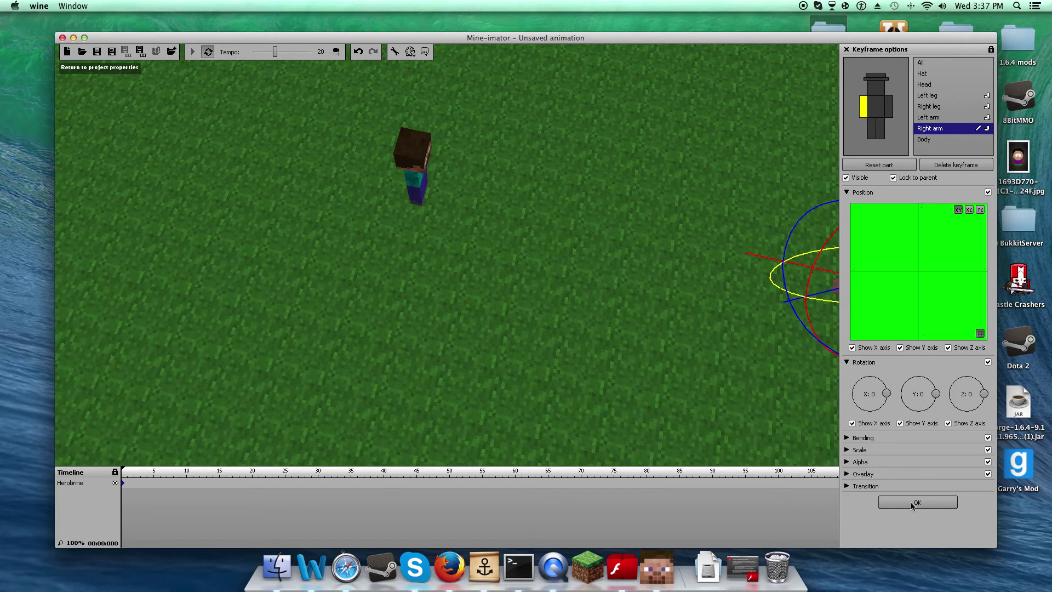
Close the keyframe options and remove Herobrine from the library.
{"action": "left_click", "coordinate": [910, 502]}
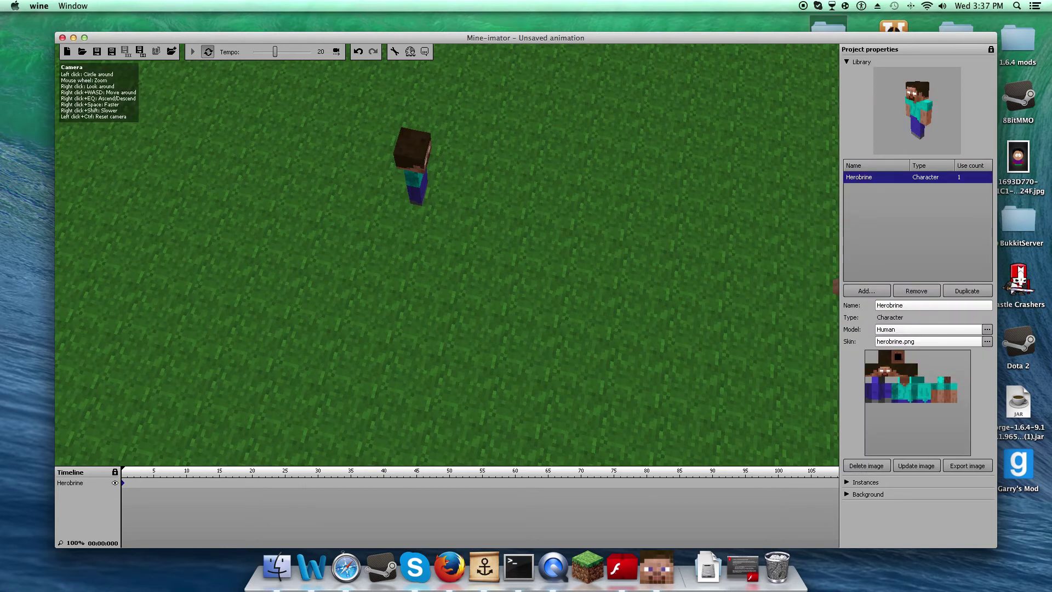
{"action": "left_click_drag", "start_coordinate": [447, 255], "coordinate": [417, 258]}
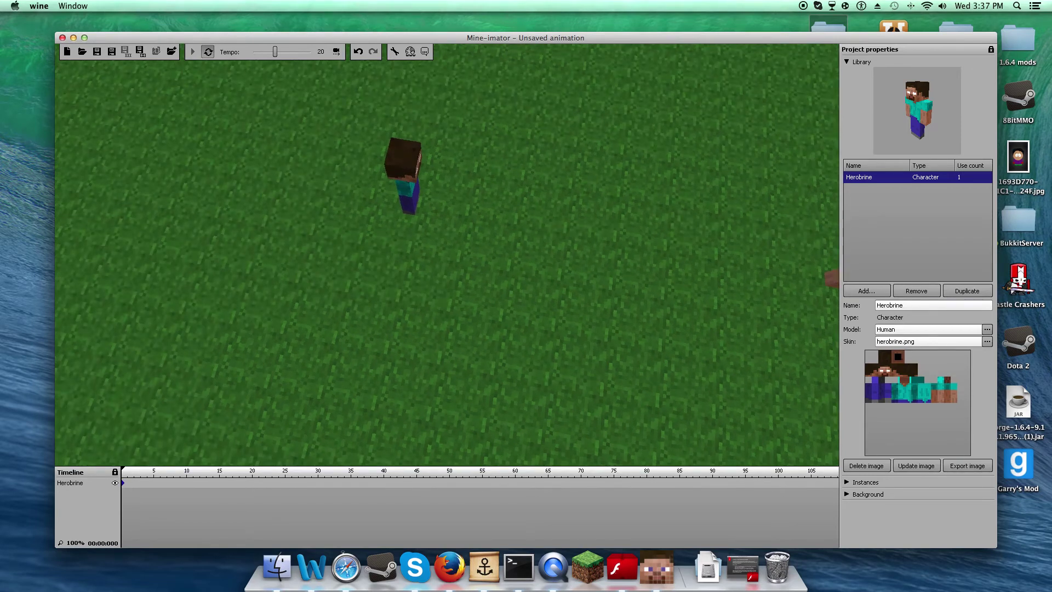
{"action": "left_click", "coordinate": [932, 291]}
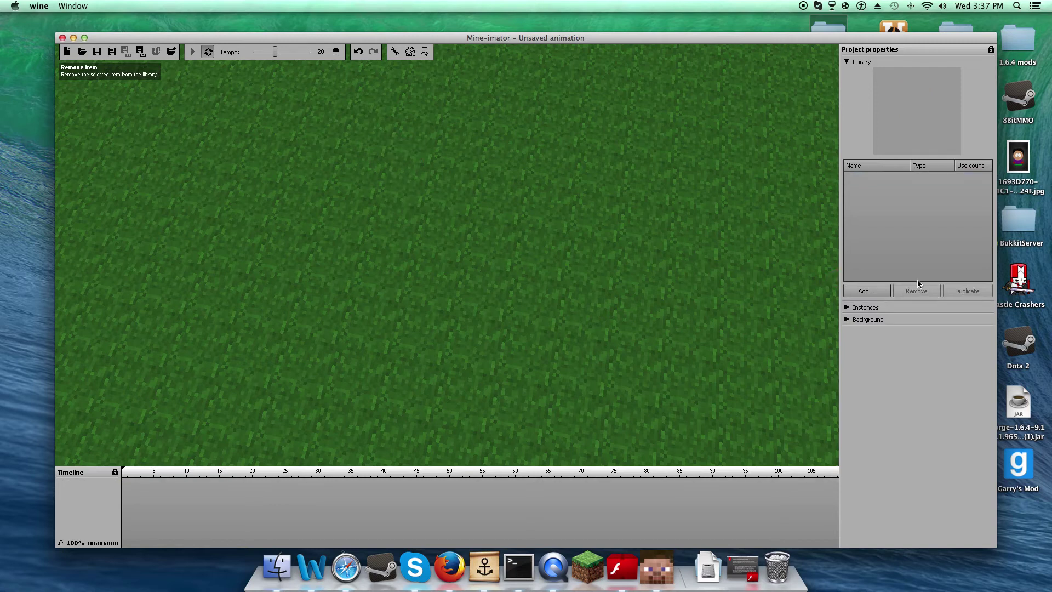
Add a new character to the library and give it the Hoodie.png skin from the My Skins folder.
{"action": "left_click", "coordinate": [872, 291]}
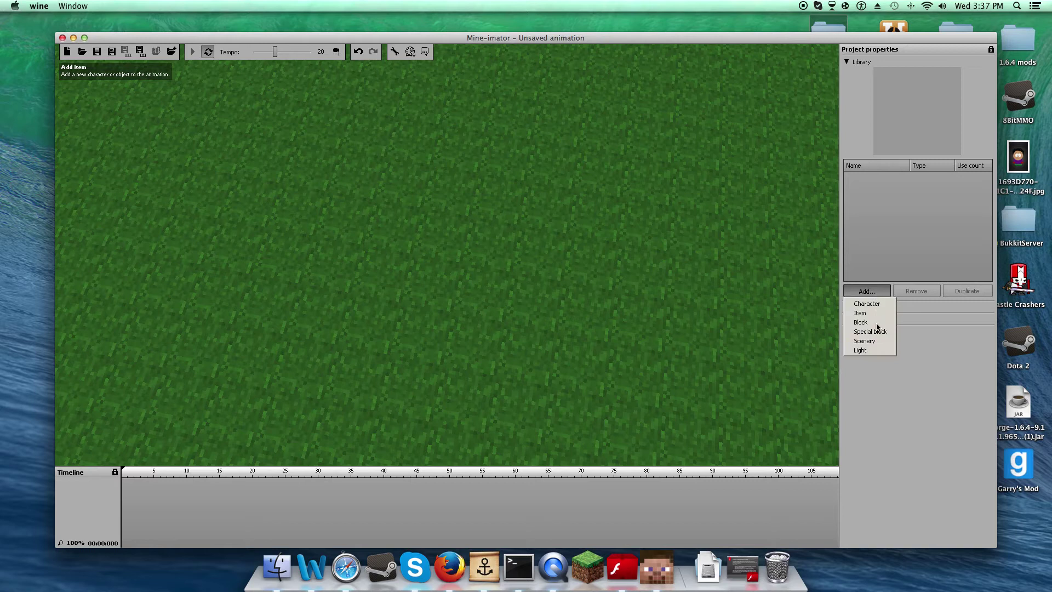
{"action": "left_click", "coordinate": [880, 305]}
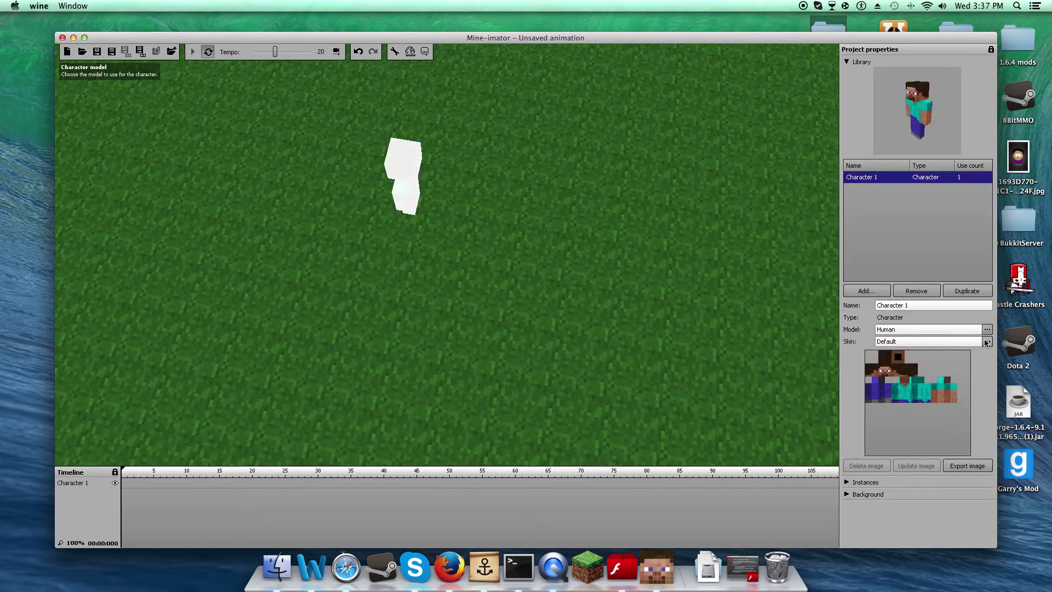
{"action": "left_click", "coordinate": [985, 343]}
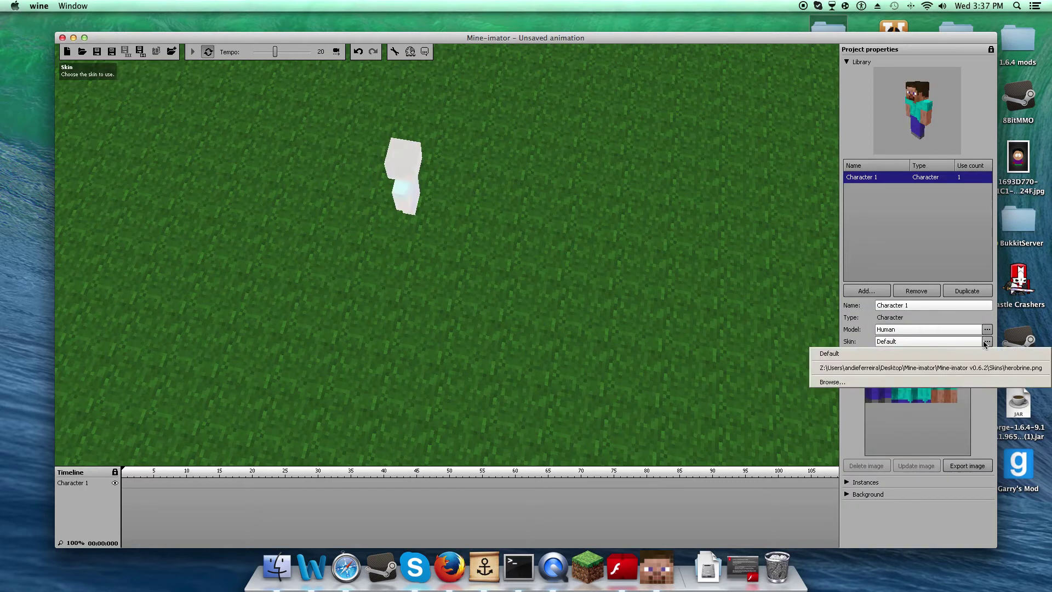
{"action": "left_click", "coordinate": [836, 381]}
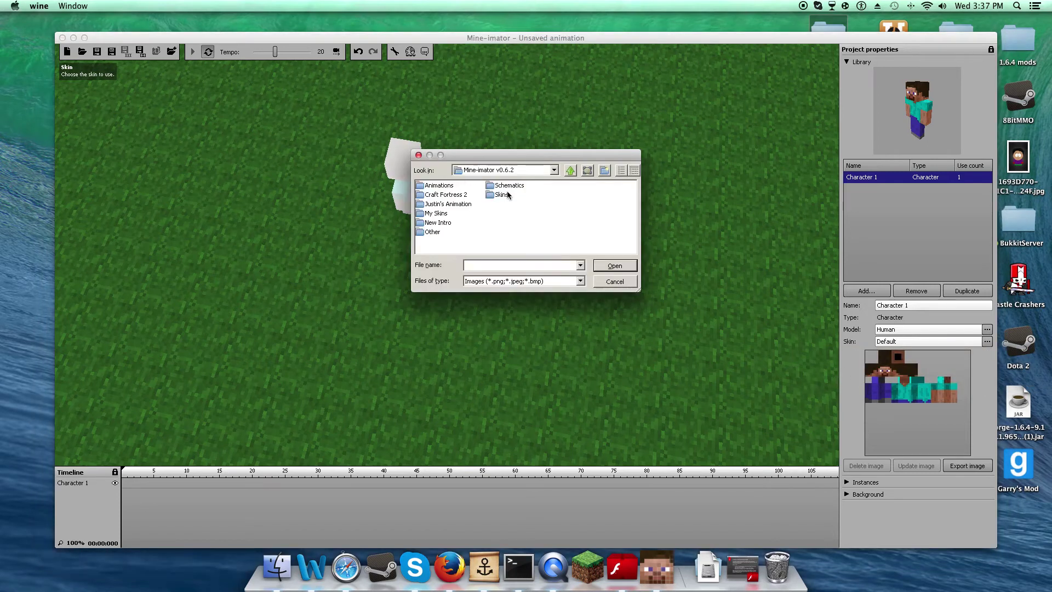
{"action": "double_click", "coordinate": [444, 216]}
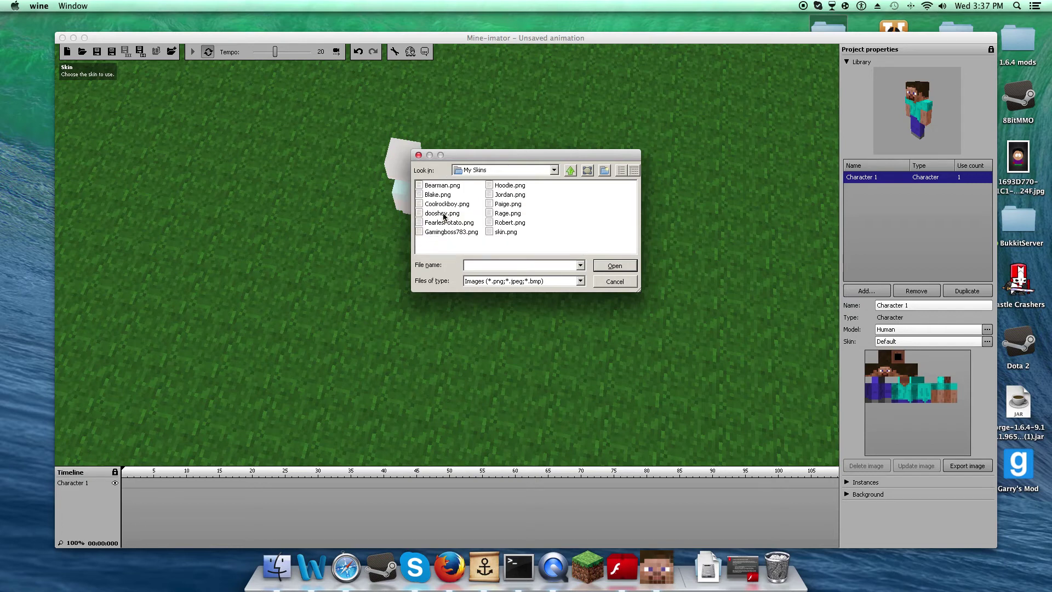
{"action": "left_click", "coordinate": [509, 186]}
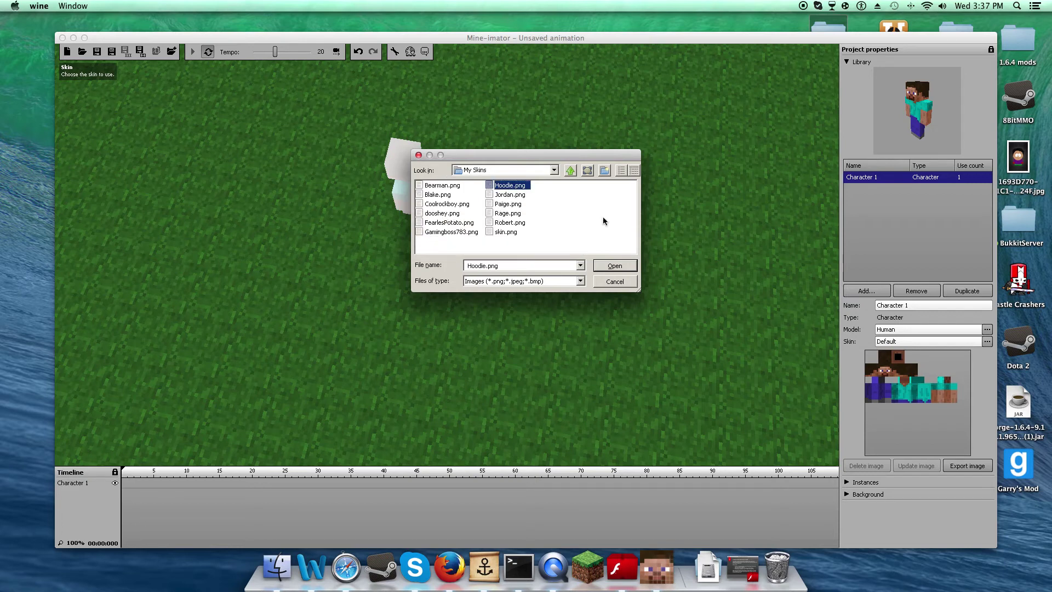
{"action": "left_click", "coordinate": [614, 267]}
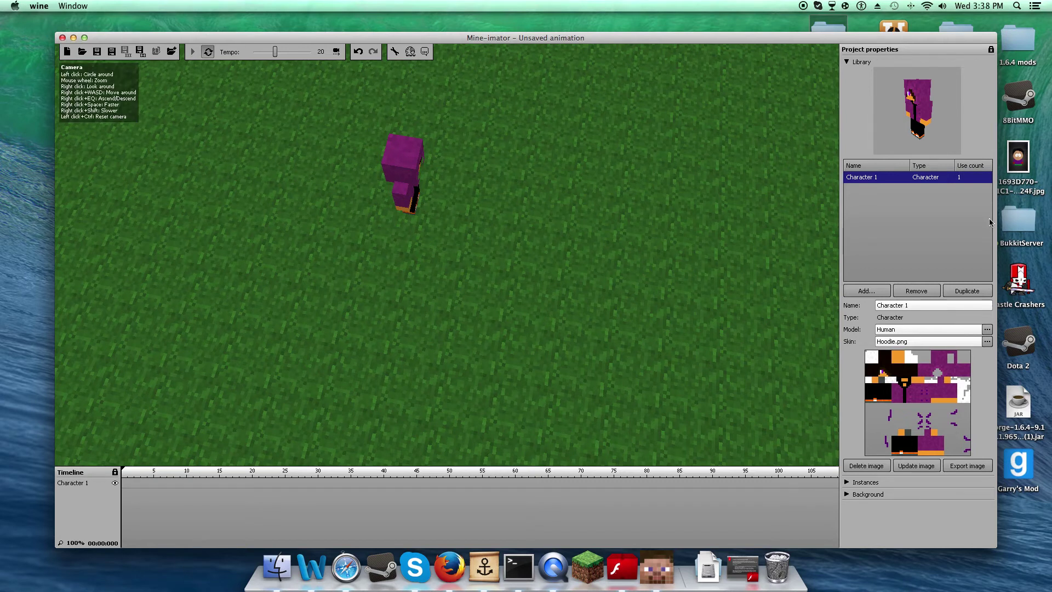
Add an item to the library, trying the iron sword and settling on the iron axe.
{"action": "left_click", "coordinate": [879, 289]}
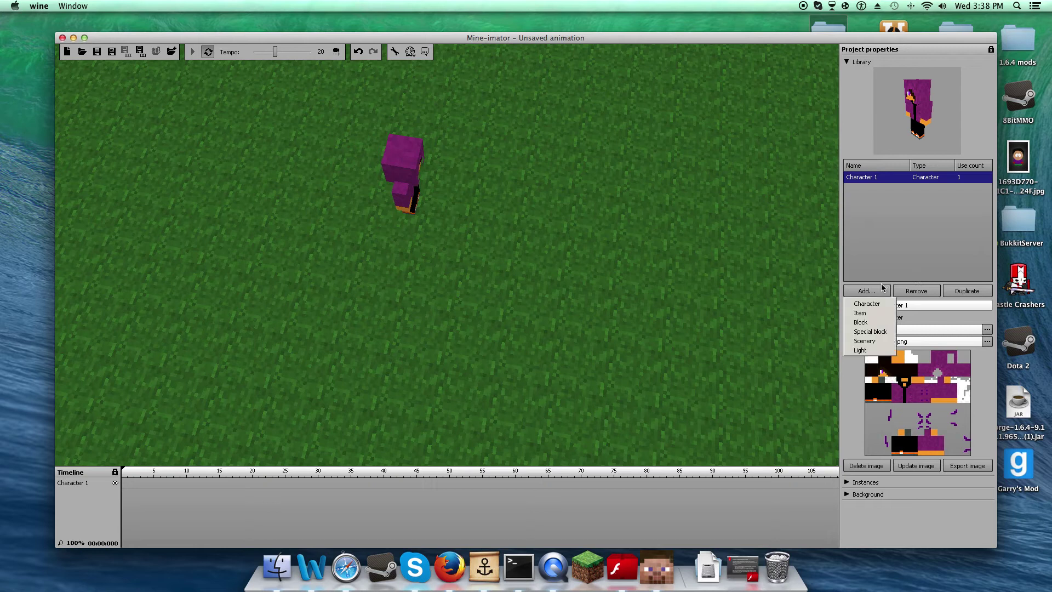
{"action": "left_click", "coordinate": [871, 317]}
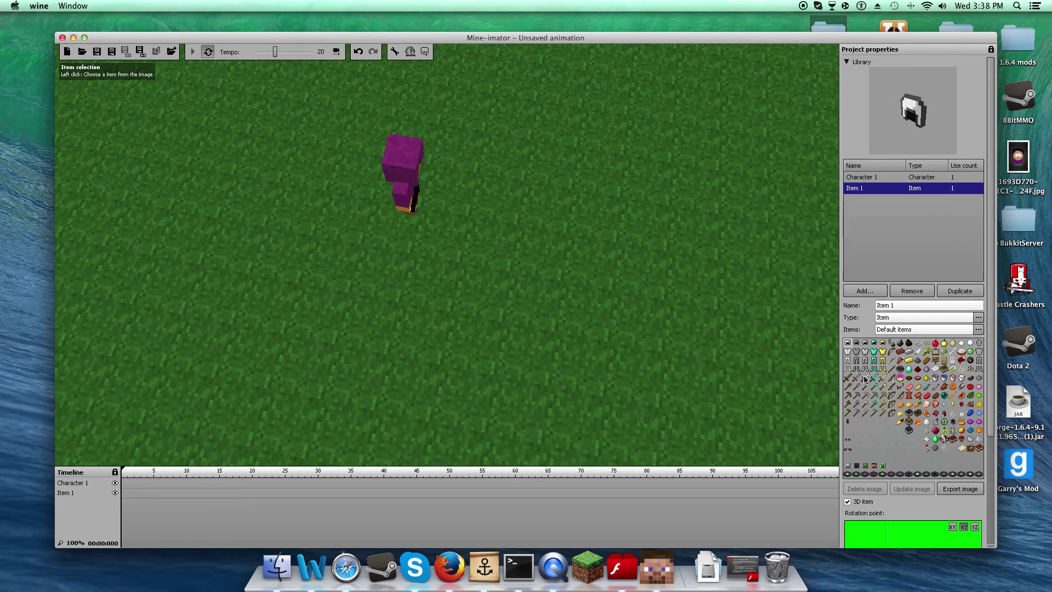
{"action": "left_click", "coordinate": [868, 377]}
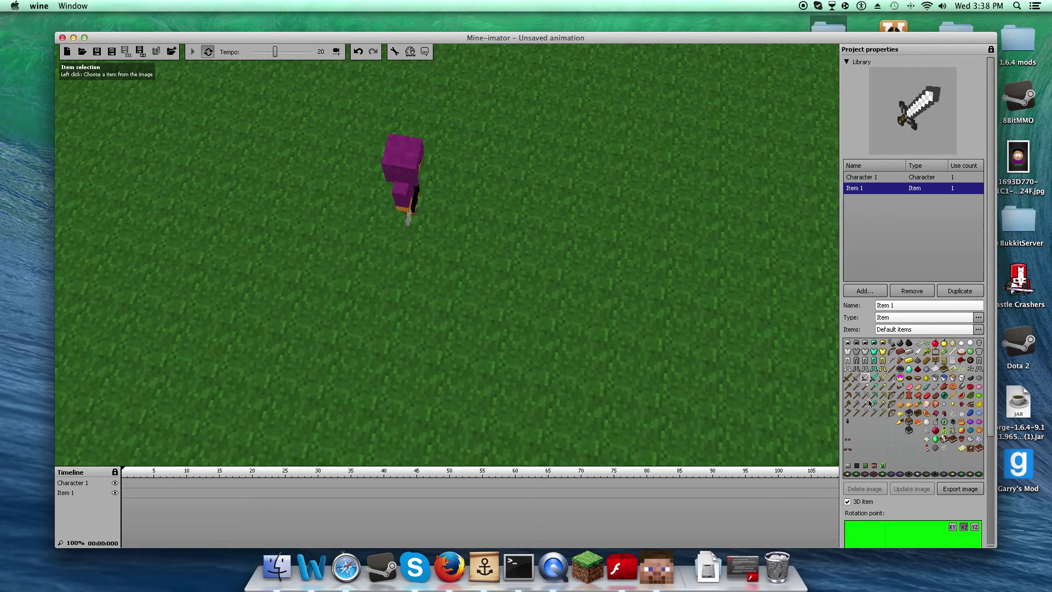
{"action": "left_click", "coordinate": [866, 404]}
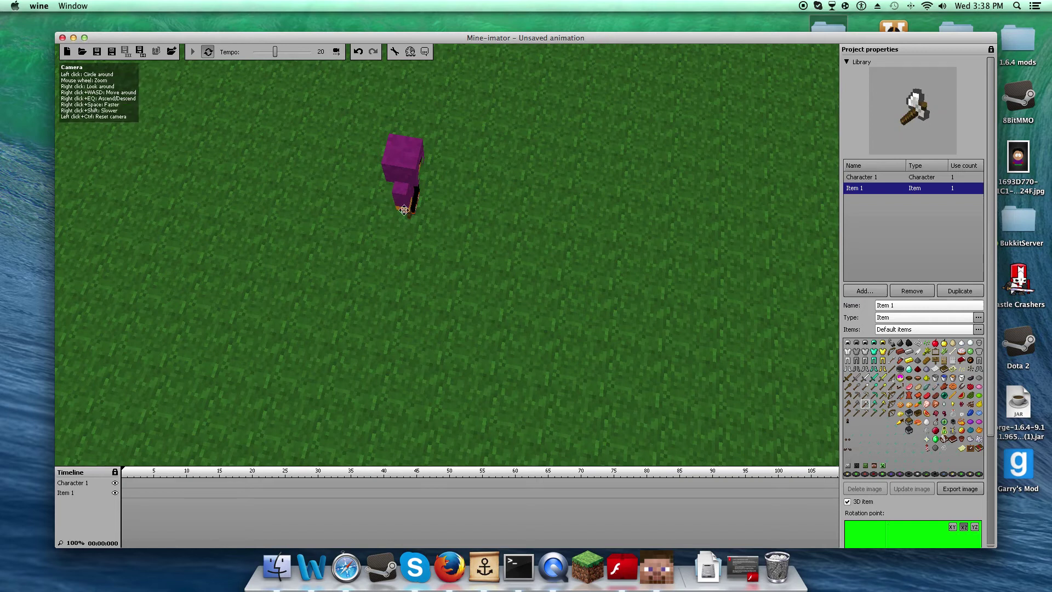
Add a second character to the library and set its model to Zombie.
{"action": "left_click", "coordinate": [871, 292]}
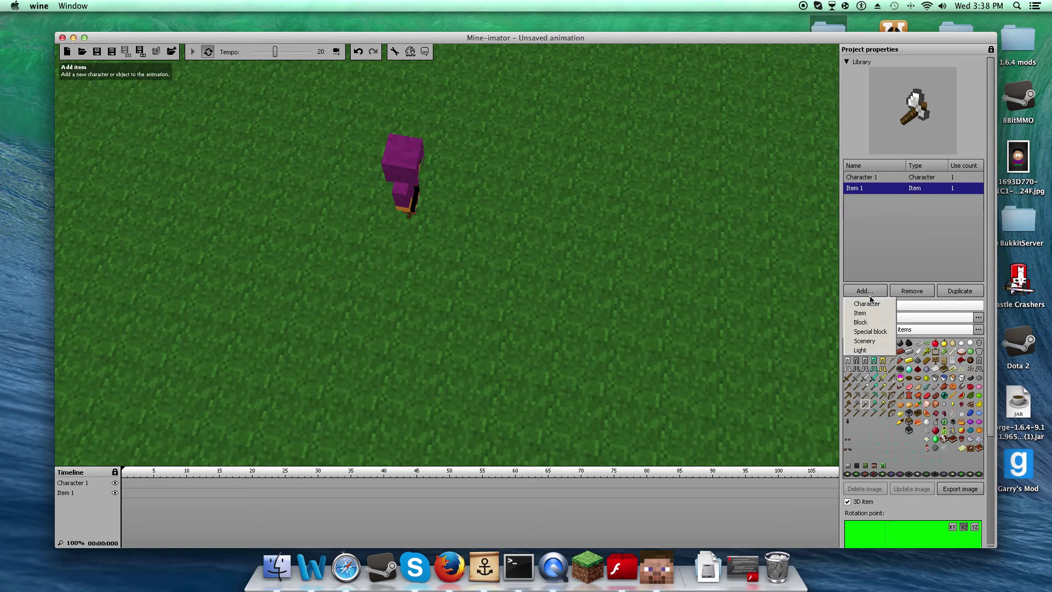
{"action": "left_click", "coordinate": [872, 303]}
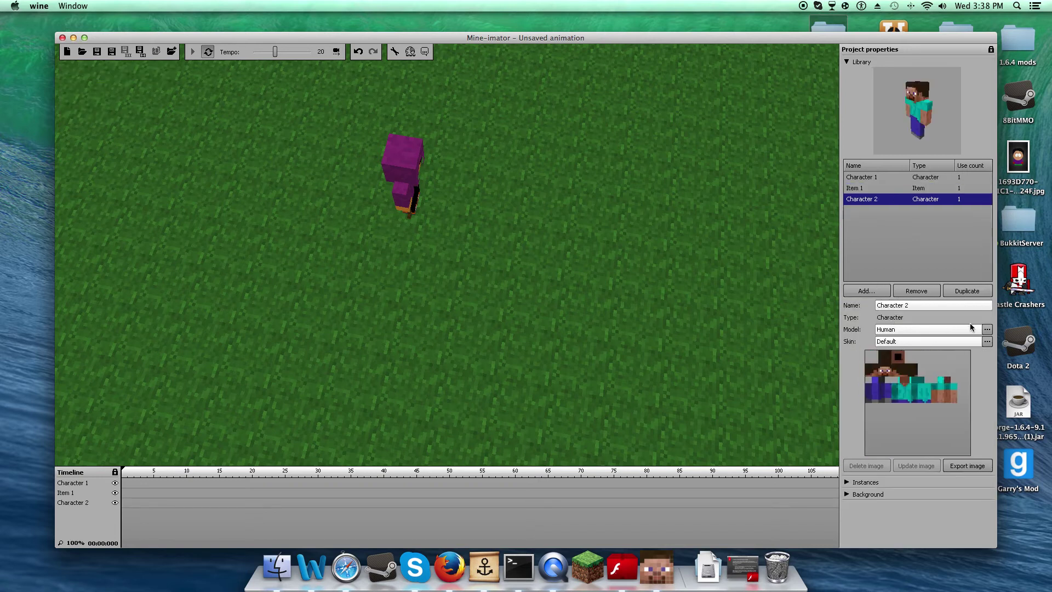
{"action": "left_click", "coordinate": [986, 330]}
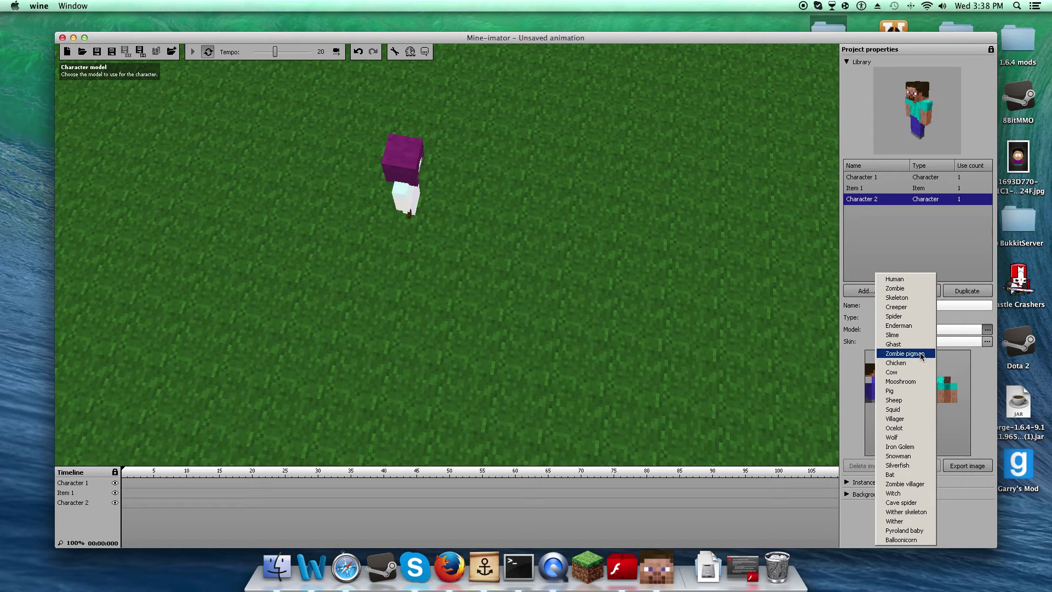
{"action": "left_click", "coordinate": [911, 280]}
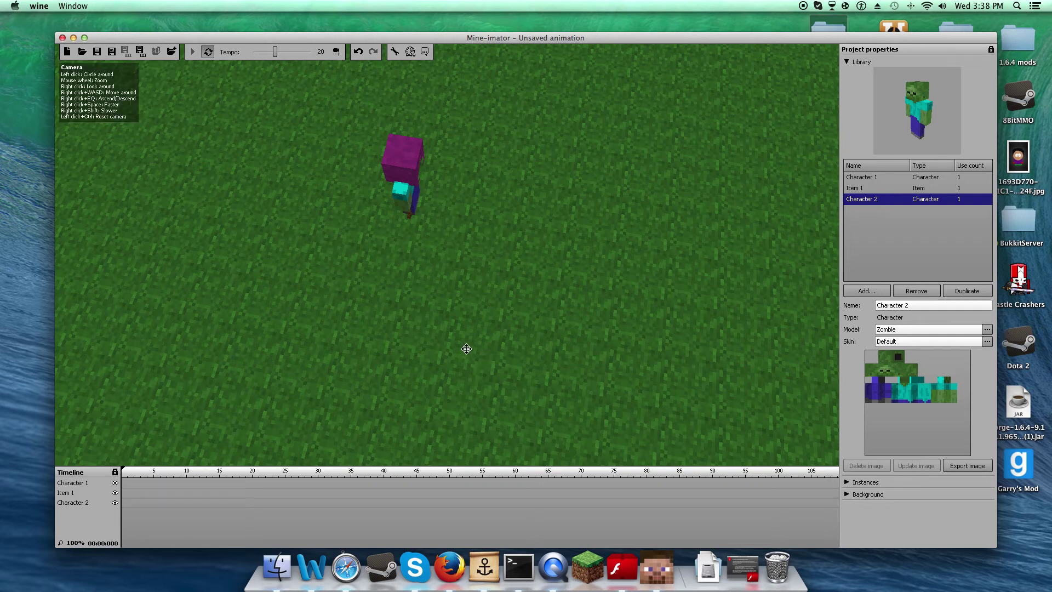
Create a keyframe at the start of Character 2's timeline, and undo a trial move of its right arm along the X axis.
{"action": "left_click", "coordinate": [124, 505]}
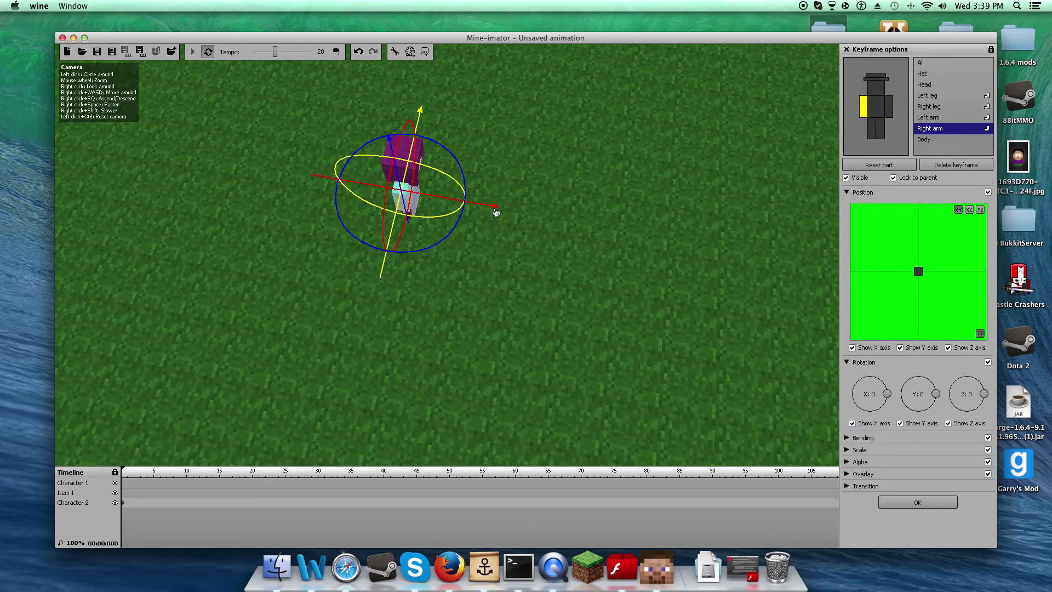
{"action": "left_click_drag", "start_coordinate": [568, 208], "coordinate": [516, 171]}
{"action": "right_click_drag", "start_coordinate": [515, 172], "coordinate": [485, 194]}
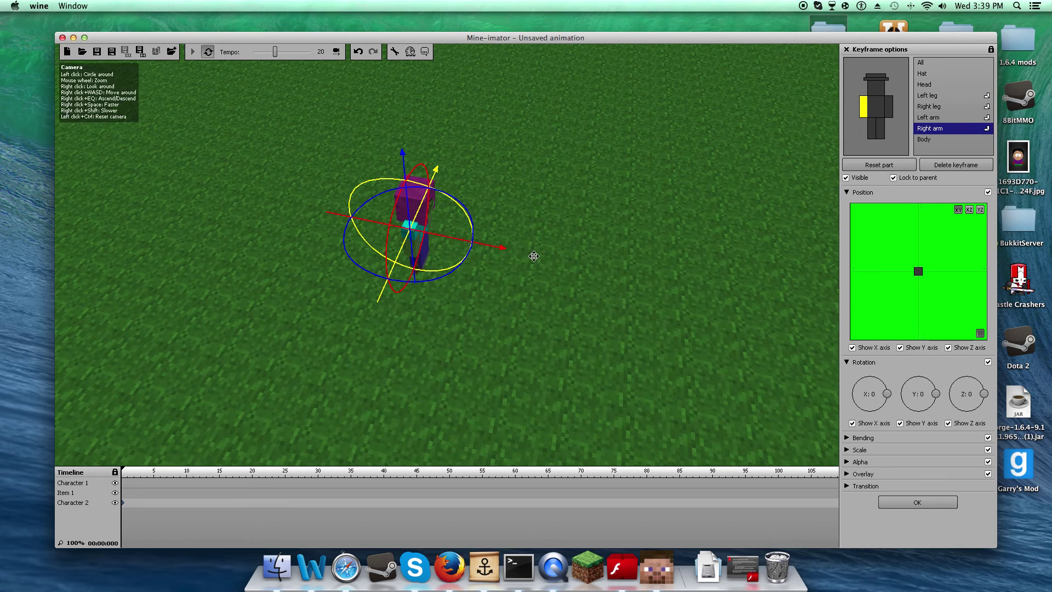
{"action": "right_click_drag", "start_coordinate": [548, 257], "coordinate": [469, 225]}
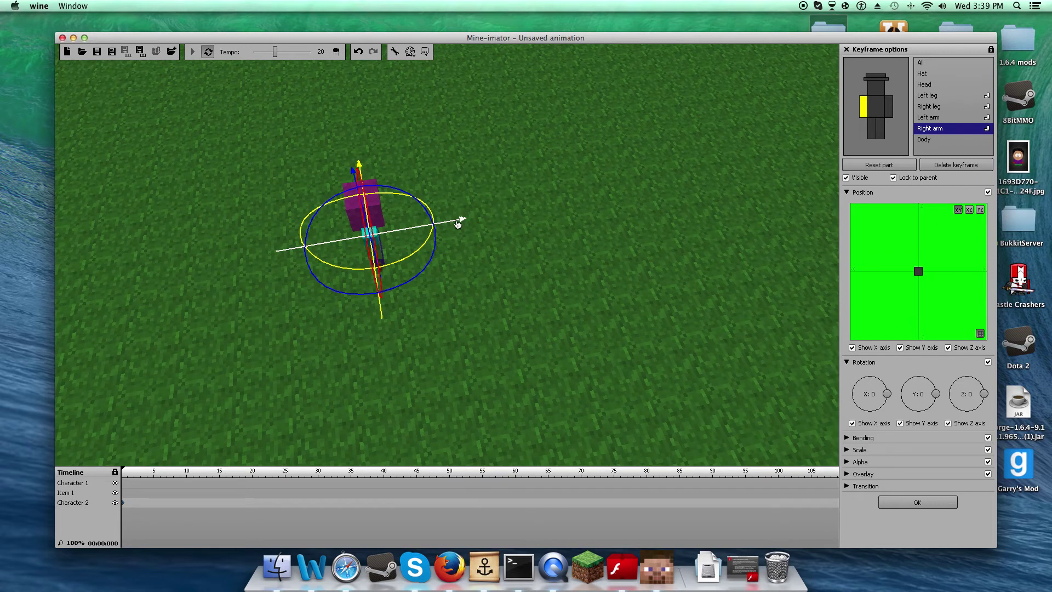
{"action": "left_click_drag", "start_coordinate": [458, 224], "coordinate": [514, 220]}
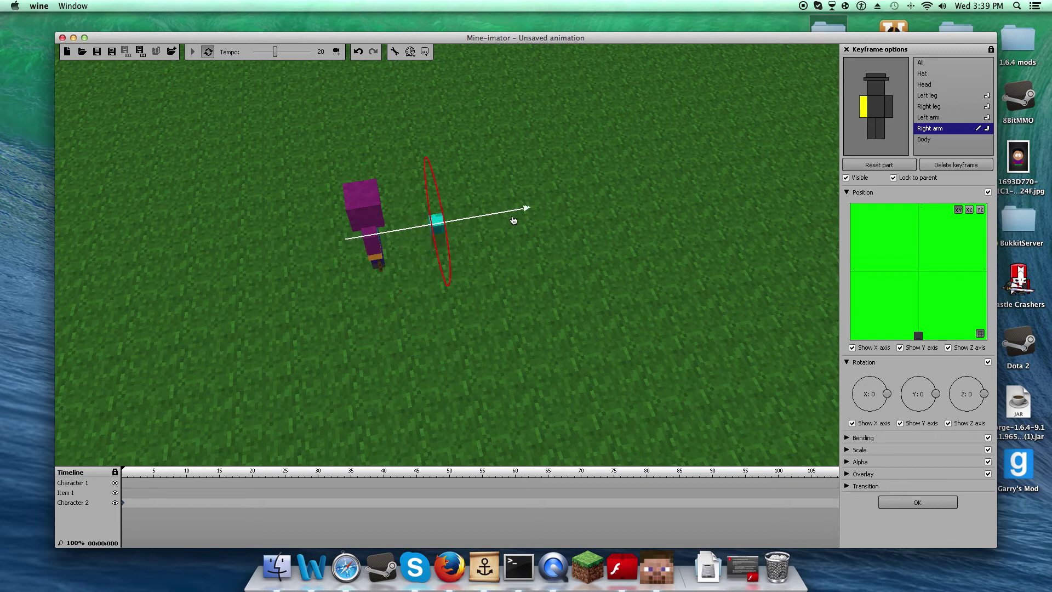
{"action": "left_click", "coordinate": [358, 51]}
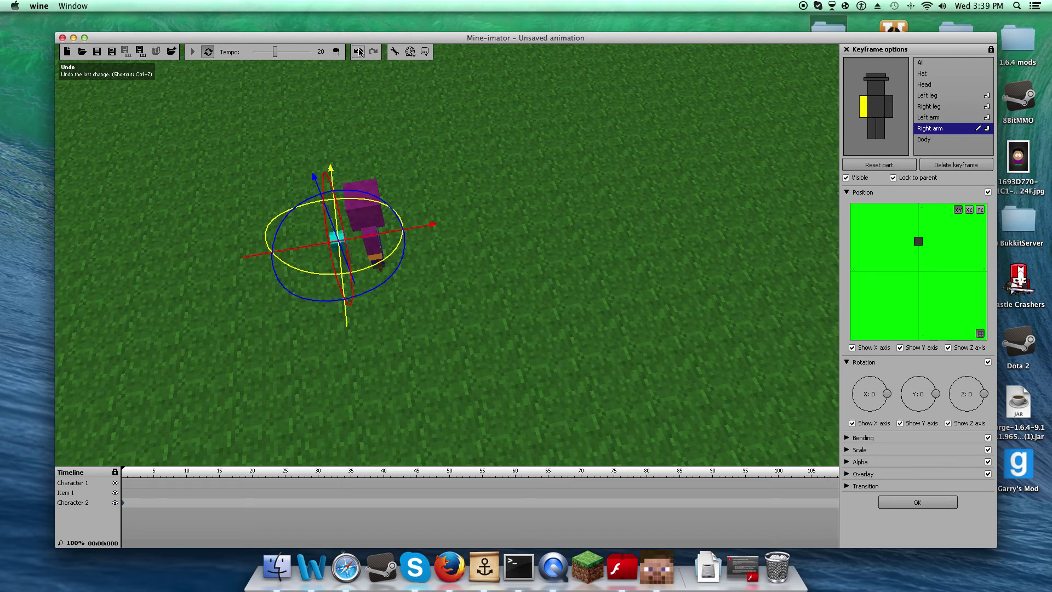
Undo the remaining right arm move, then shift the whole zombie away from Character 1 and turn it to Z rotation 184.
{"action": "left_click", "coordinate": [360, 52]}
{"action": "left_click", "coordinate": [359, 52]}
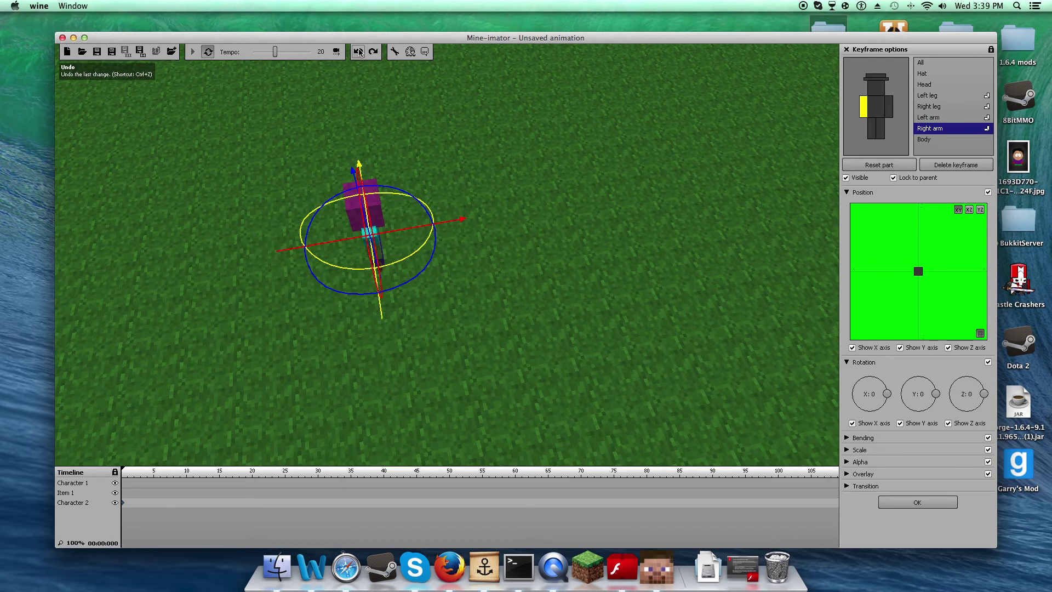
{"action": "left_click", "coordinate": [925, 62]}
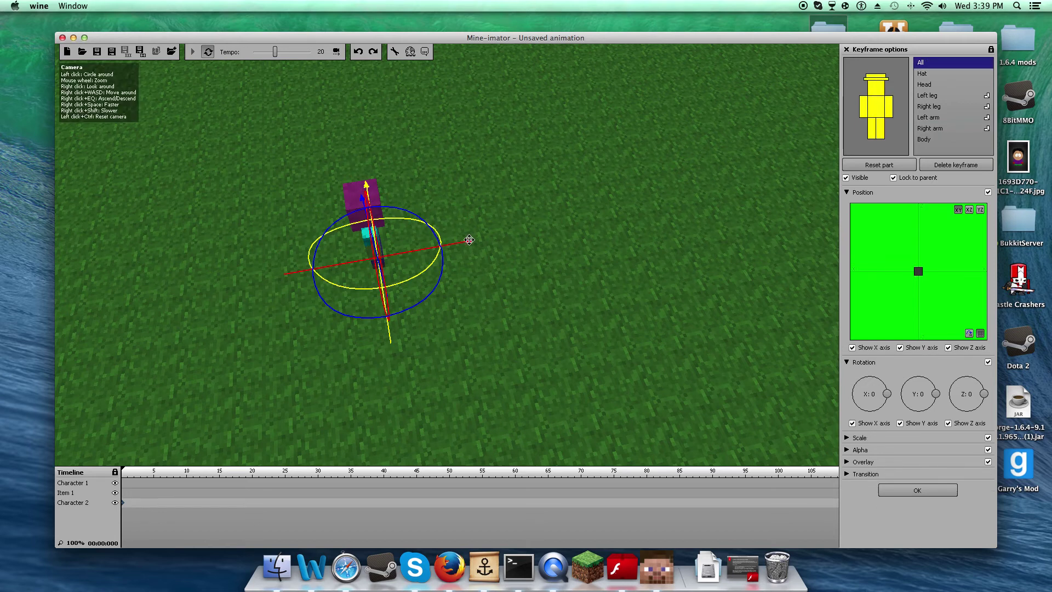
{"action": "mouse_move", "coordinate": [457, 248]}
{"action": "left_mouse_down"}
{"action": "mouse_move", "coordinate": [552, 229]}
{"action": "mouse_move", "coordinate": [521, 282]}
{"action": "mouse_move", "coordinate": [436, 274]}
{"action": "mouse_move", "coordinate": [459, 202]}
{"action": "mouse_move", "coordinate": [532, 201]}
{"action": "mouse_move", "coordinate": [562, 235]}
{"action": "mouse_move", "coordinate": [459, 205]}
{"action": "mouse_move", "coordinate": [415, 207]}
{"action": "mouse_move", "coordinate": [416, 244]}
{"action": "mouse_move", "coordinate": [418, 225]}
{"action": "mouse_move", "coordinate": [447, 218]}
{"action": "mouse_move", "coordinate": [468, 238]}
{"action": "left_mouse_up"}
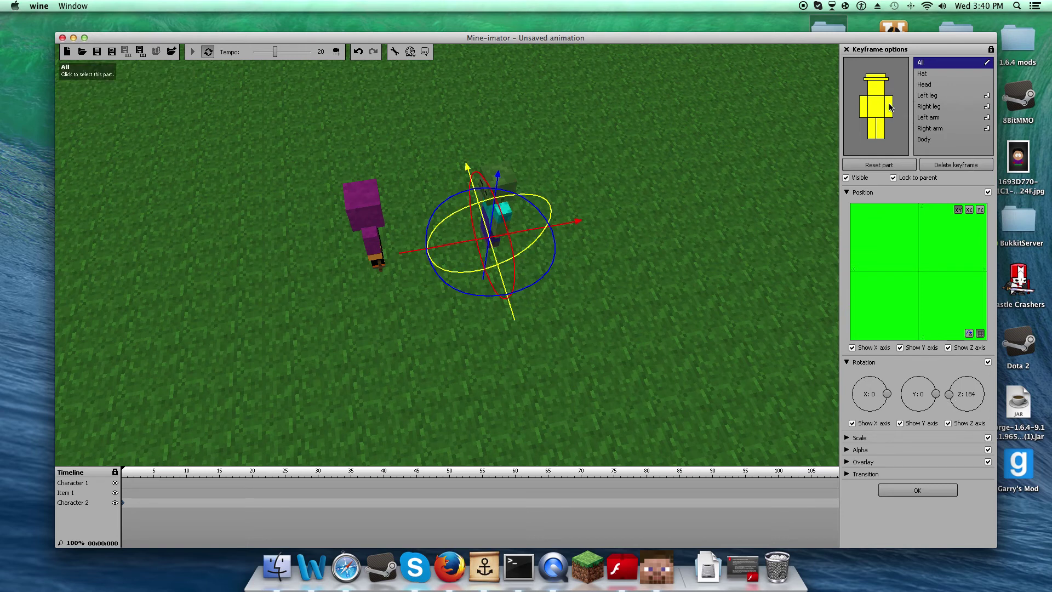
Raise the zombie's arms by rotating the left arm to X -51 and the right arm to X -88.
{"action": "left_click", "coordinate": [890, 108]}
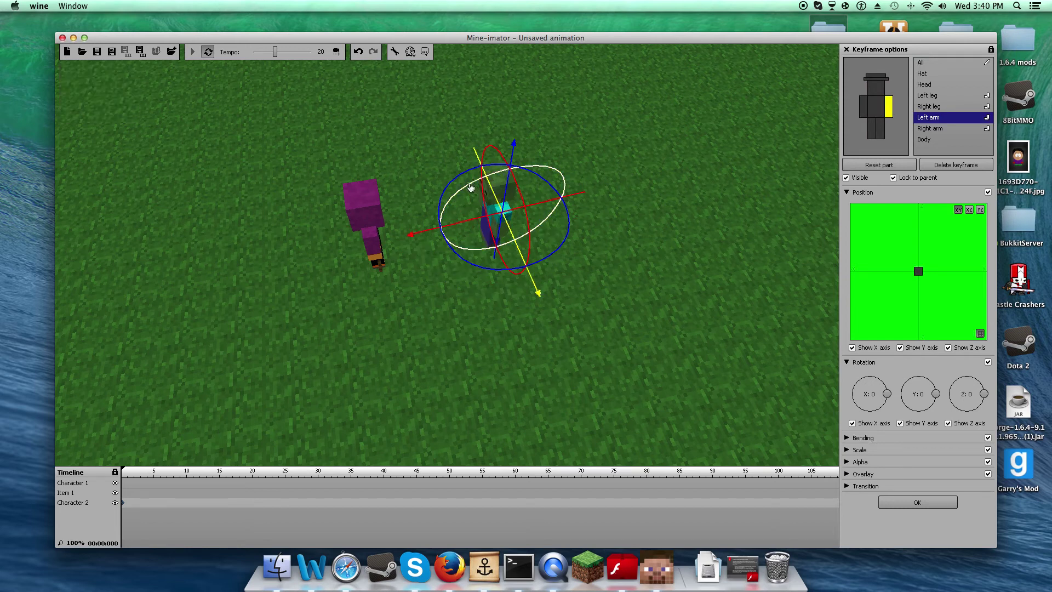
{"action": "right_click_drag", "start_coordinate": [528, 172], "coordinate": [562, 175]}
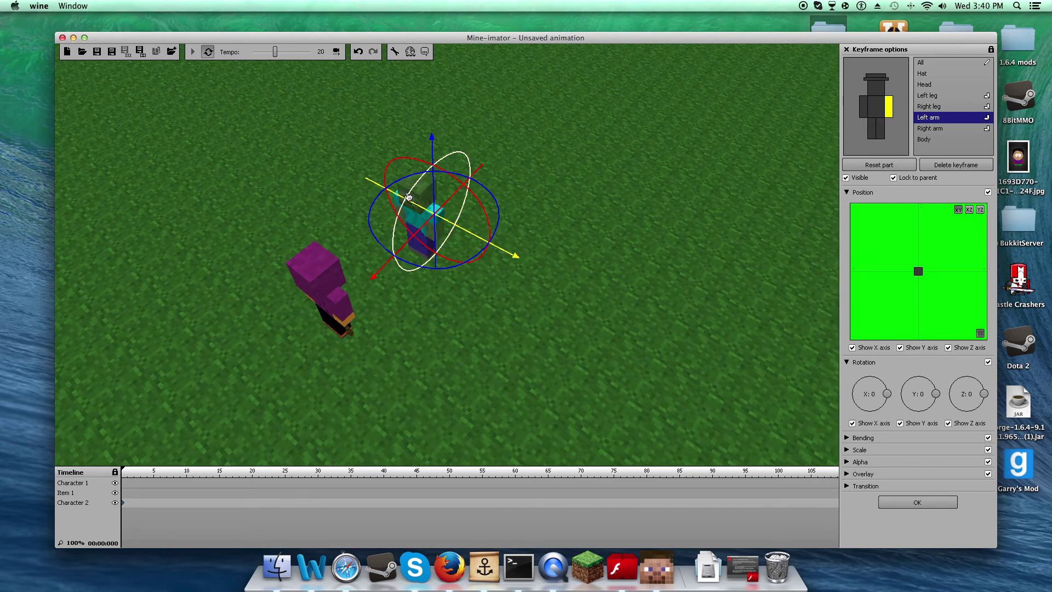
{"action": "left_click_drag", "start_coordinate": [427, 181], "coordinate": [436, 175]}
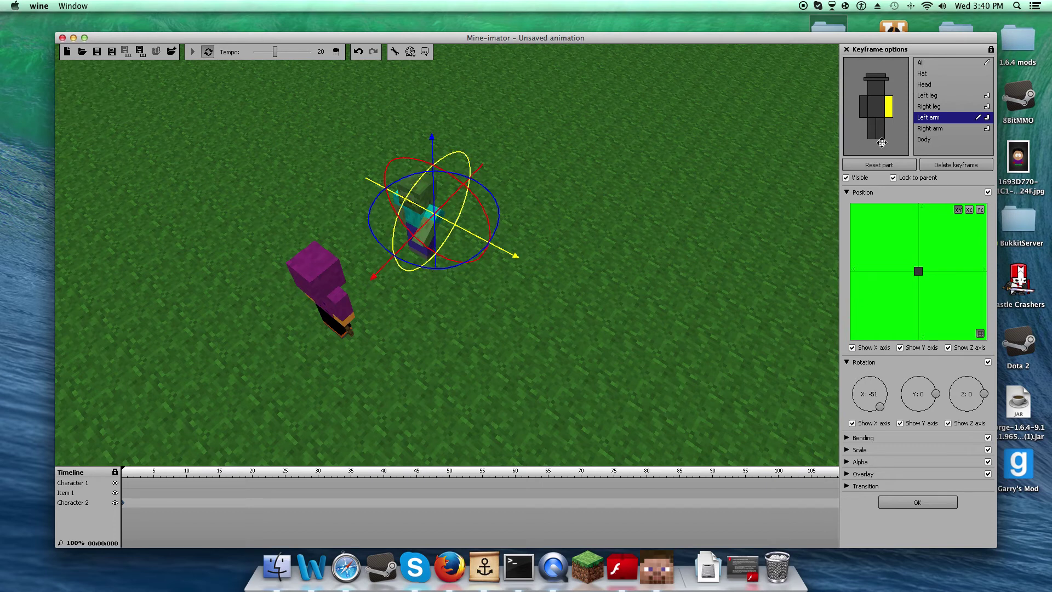
{"action": "left_click", "coordinate": [862, 114]}
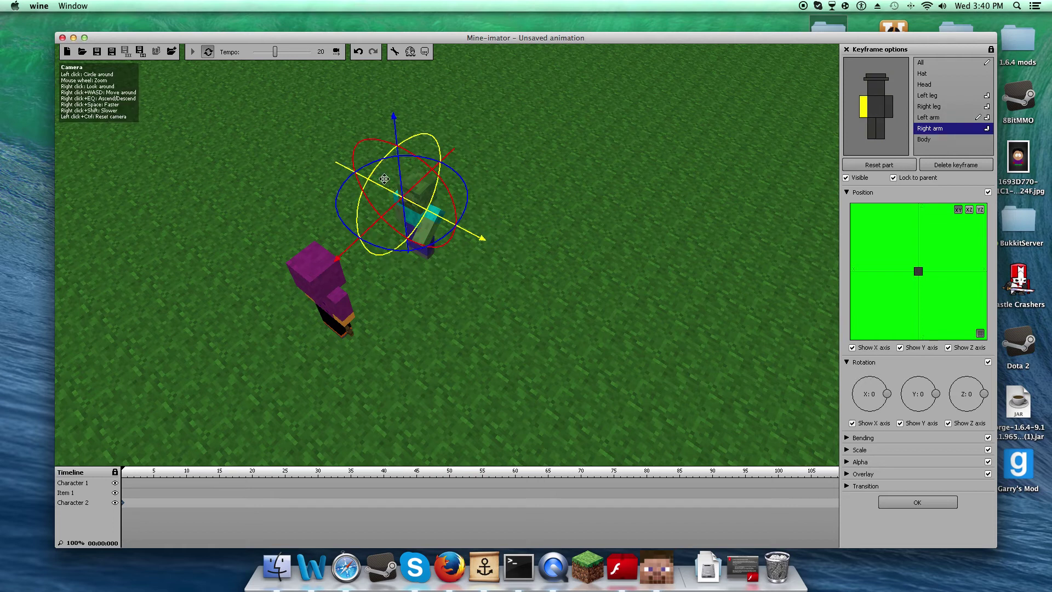
{"action": "left_click_drag", "start_coordinate": [383, 159], "coordinate": [510, 200]}
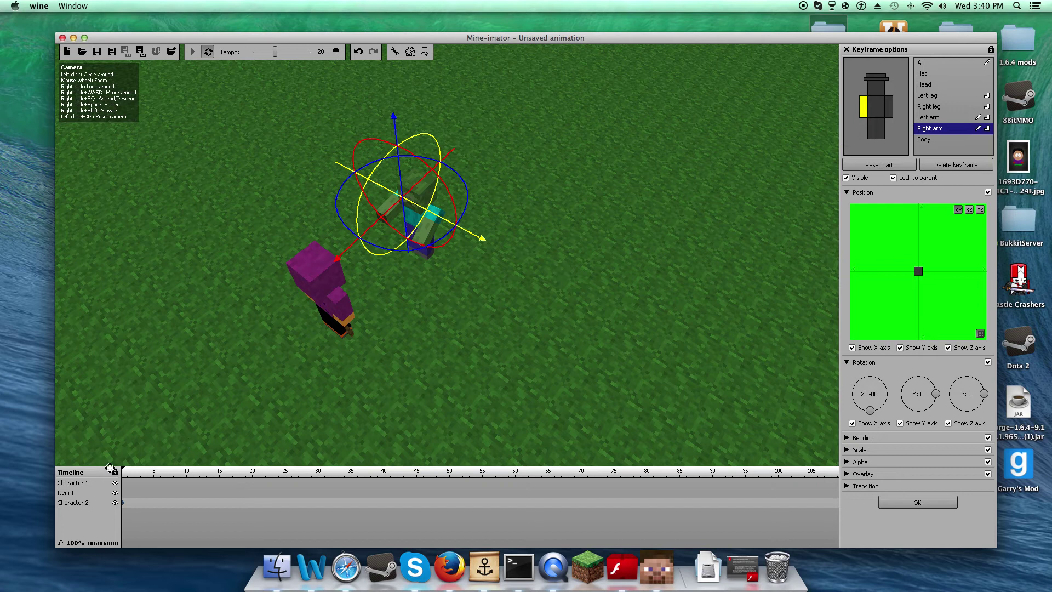
Create starting keyframes for Character 1 and Item 1, and move the iron axe beside the characters with X rotation -79.
{"action": "left_click", "coordinate": [123, 496]}
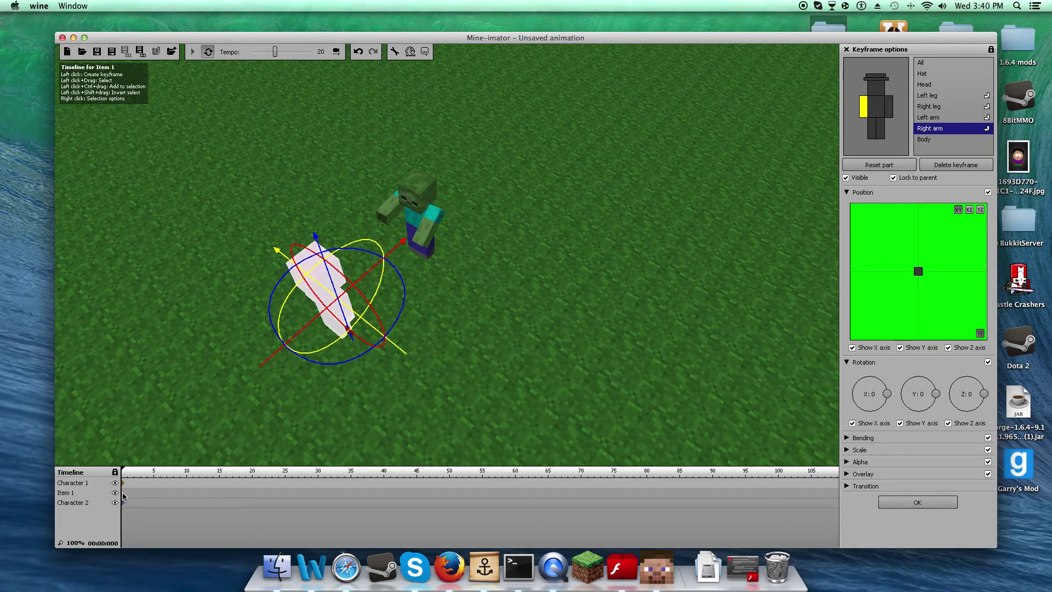
{"action": "left_click", "coordinate": [124, 495]}
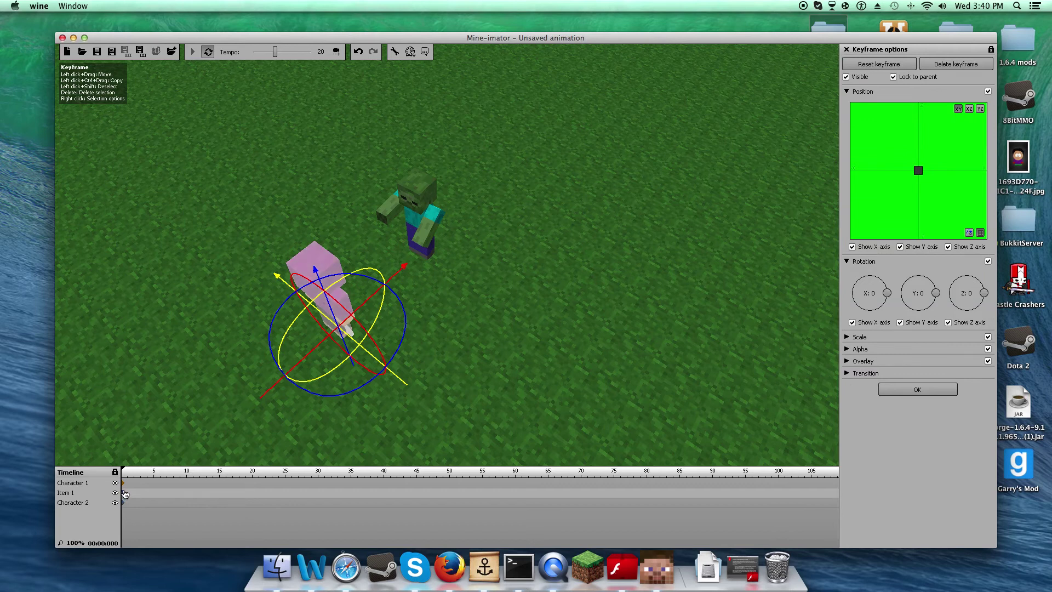
{"action": "mouse_move", "coordinate": [405, 384]}
{"action": "left_mouse_down"}
{"action": "mouse_move", "coordinate": [479, 426]}
{"action": "mouse_move", "coordinate": [448, 347]}
{"action": "left_mouse_up"}
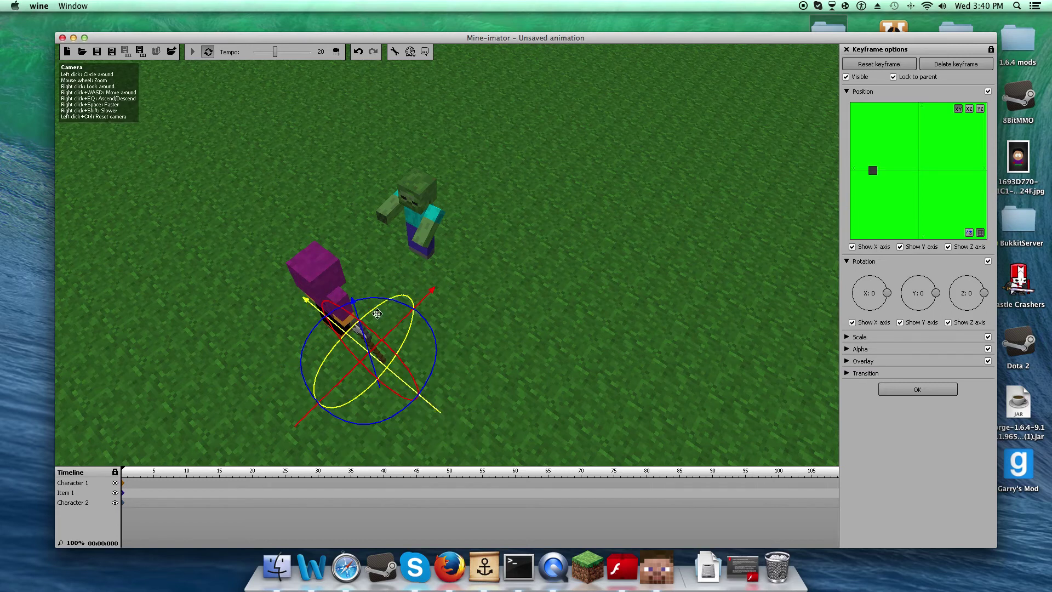
{"action": "left_click_drag", "start_coordinate": [433, 407], "coordinate": [458, 420]}
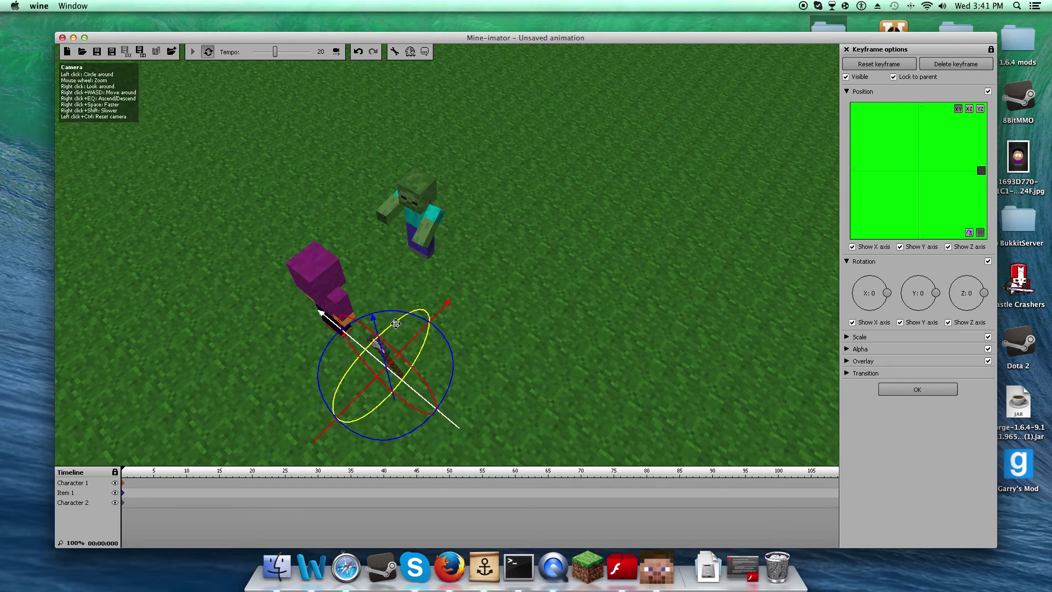
{"action": "key", "text": "ctrl+z"}
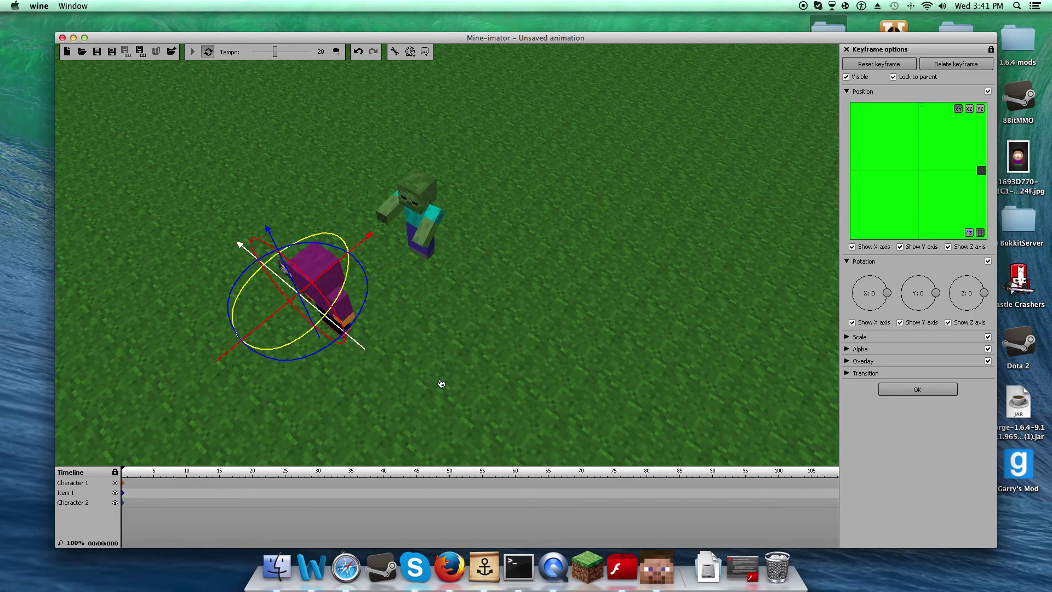
{"action": "left_click_drag", "start_coordinate": [483, 398], "coordinate": [480, 349]}
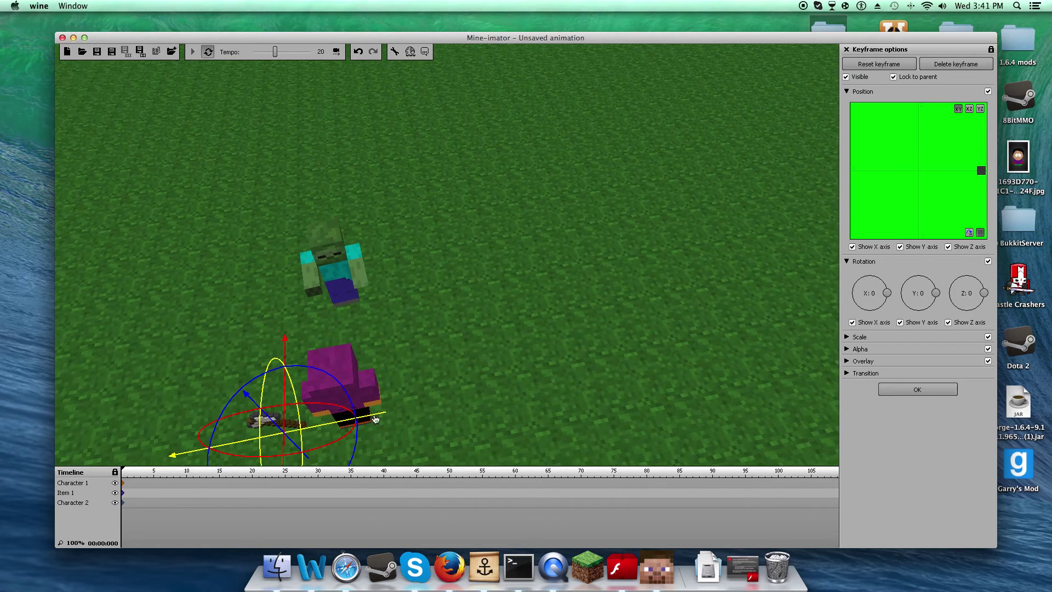
{"action": "mouse_move", "coordinate": [374, 418]}
{"action": "left_mouse_down"}
{"action": "mouse_move", "coordinate": [609, 380]}
{"action": "mouse_move", "coordinate": [612, 352]}
{"action": "mouse_move", "coordinate": [639, 428]}
{"action": "left_mouse_up"}
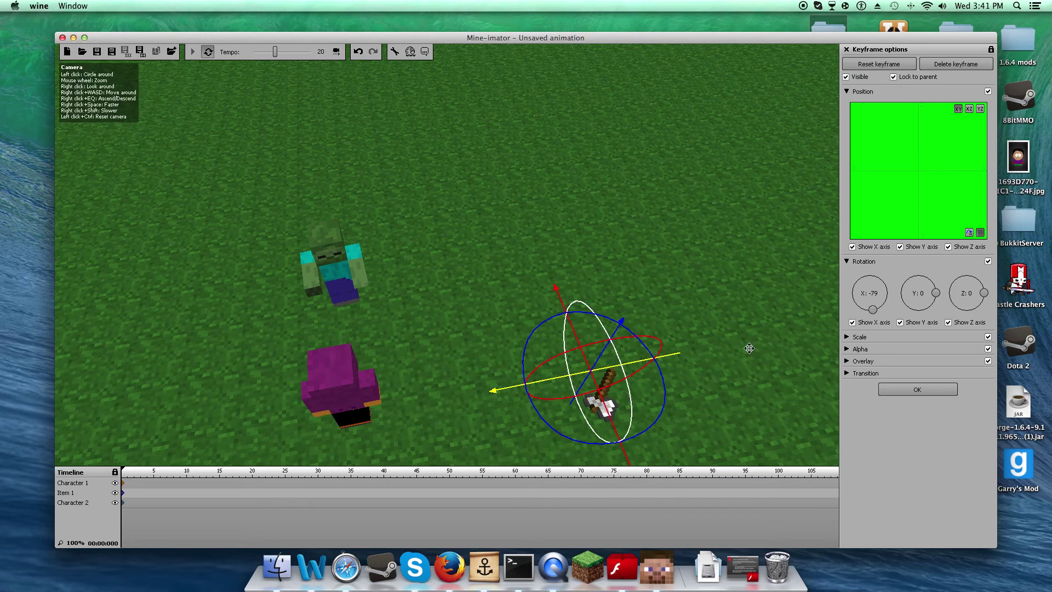
{"action": "mouse_move", "coordinate": [98, 93]}
{"action": "left_mouse_down"}
{"action": "mouse_move", "coordinate": [58, 82]}
{"action": "mouse_move", "coordinate": [98, 88]}
{"action": "left_mouse_up"}
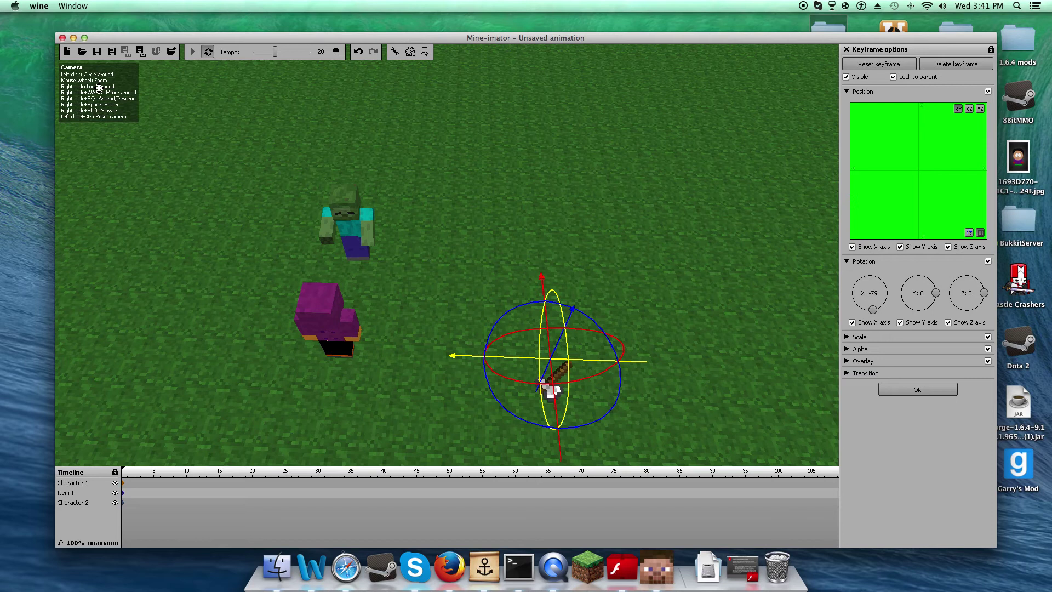
Add a scenery object to the library and load Grassy field.schematic from the Schematics folder into it.
{"action": "left_click", "coordinate": [124, 484]}
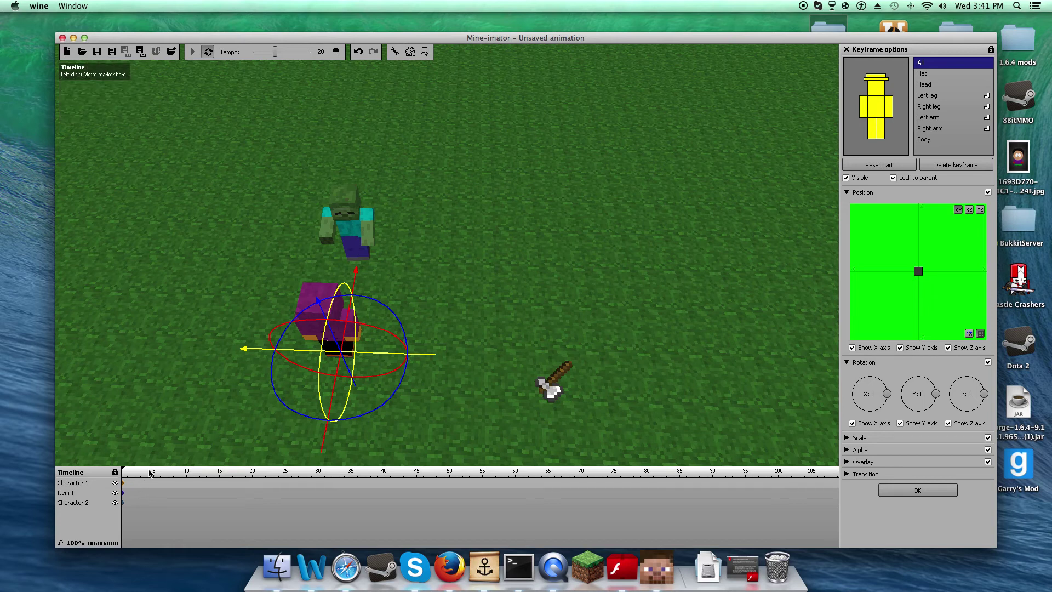
{"action": "left_click", "coordinate": [929, 496]}
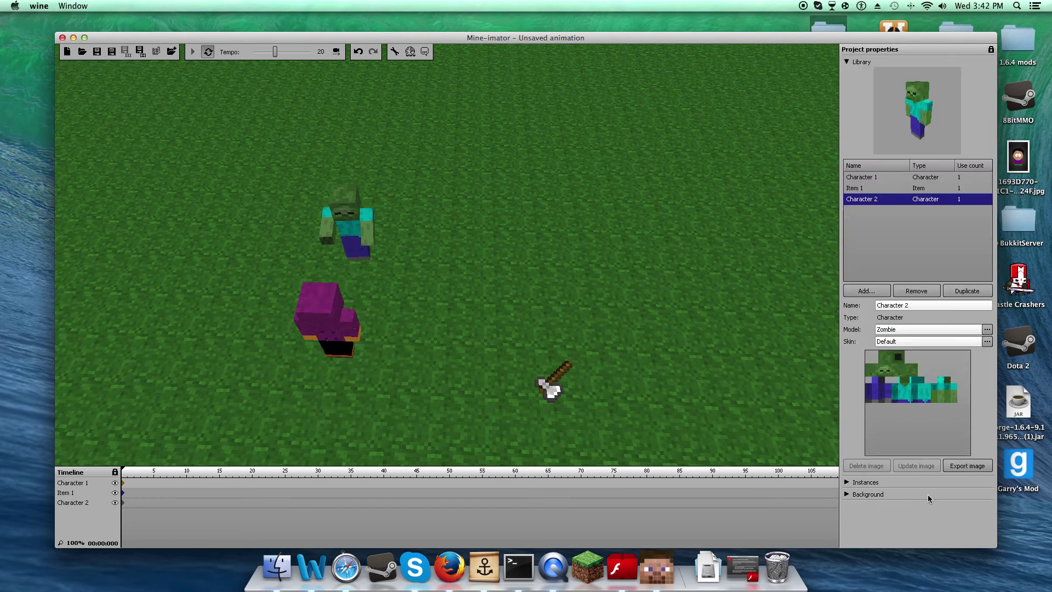
{"action": "left_click", "coordinate": [871, 291]}
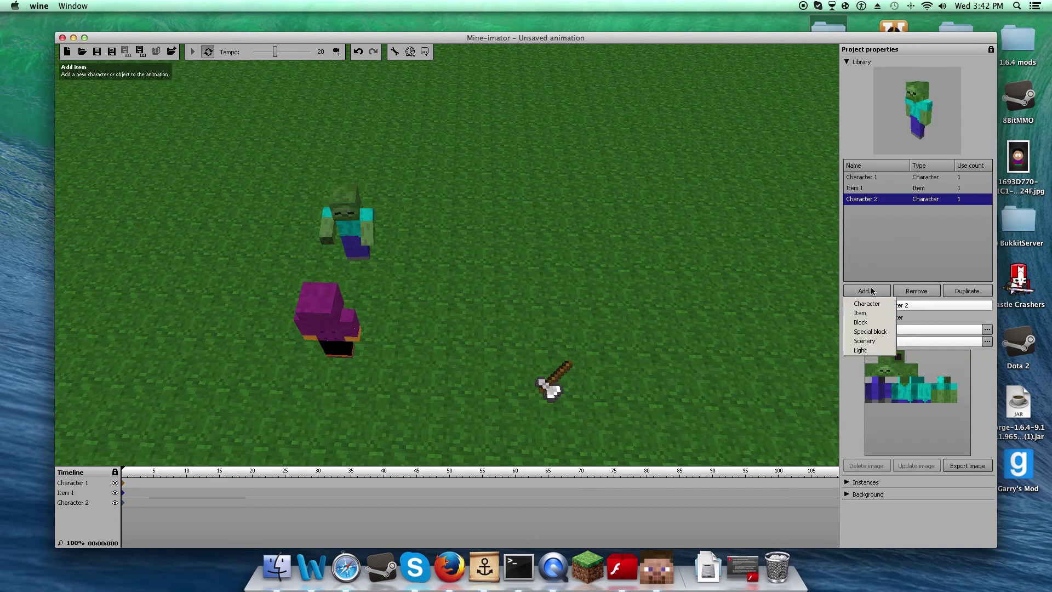
{"action": "left_click", "coordinate": [877, 341]}
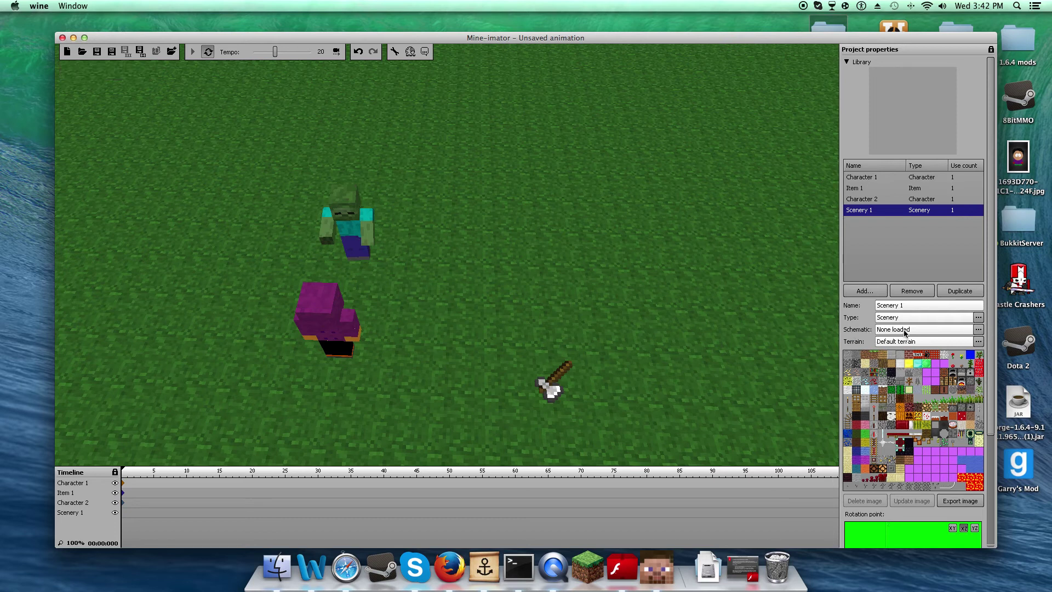
{"action": "left_click", "coordinate": [979, 331]}
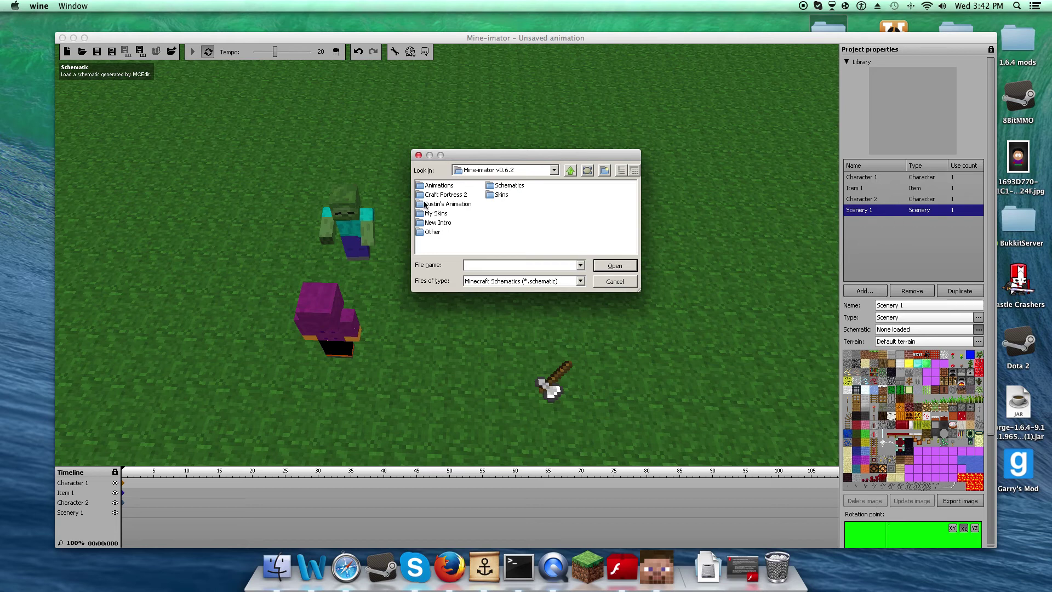
{"action": "double_click", "coordinate": [510, 187]}
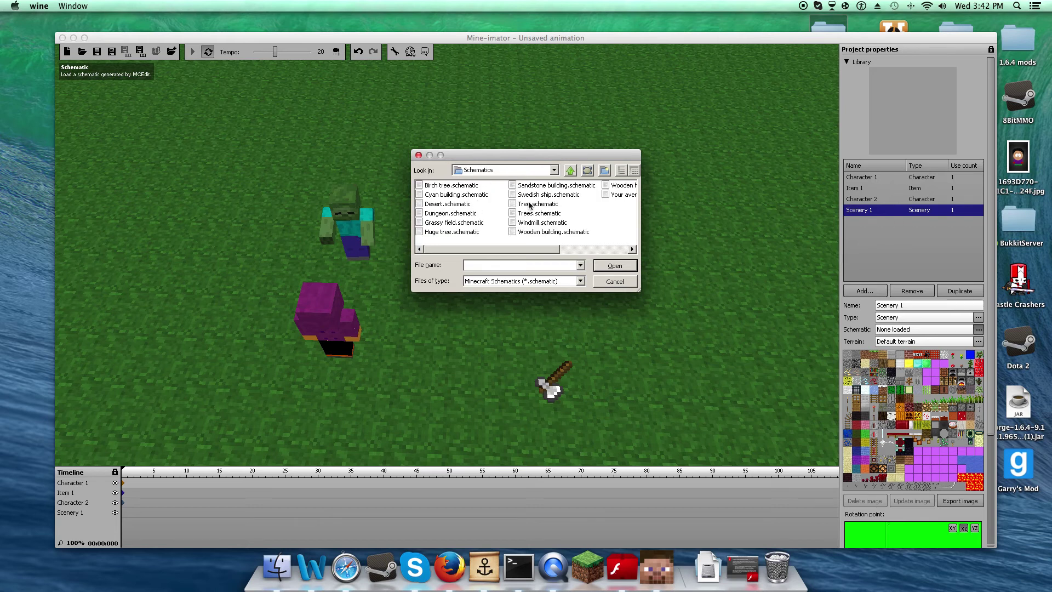
{"action": "left_click", "coordinate": [460, 222]}
{"action": "left_click", "coordinate": [624, 267]}
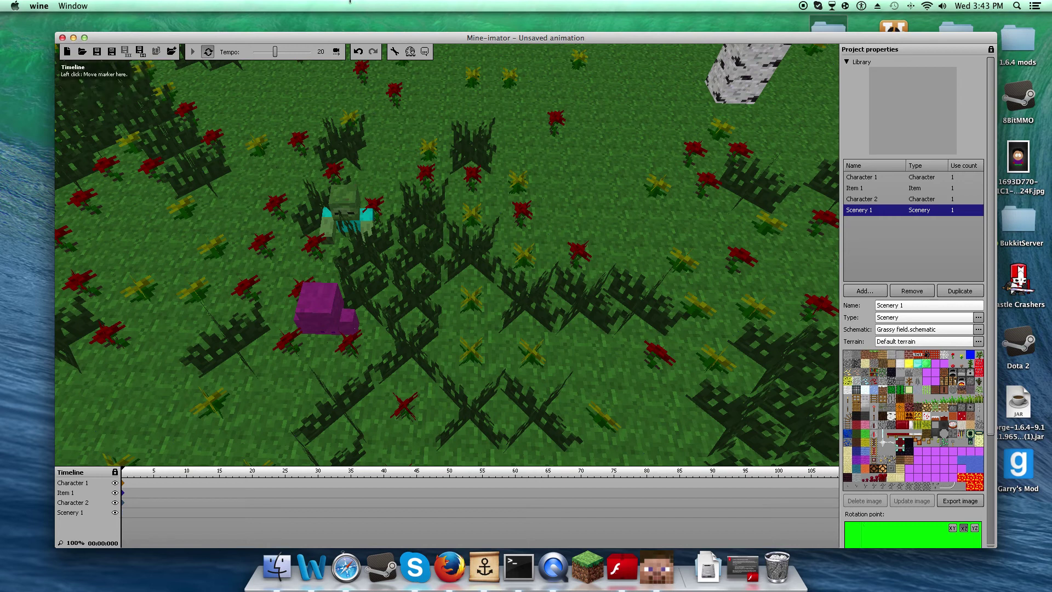
Create a keyframe at the start of Scenery 1's timeline and lower the grassy field so the characters stand on its ground.
{"action": "left_click", "coordinate": [124, 516]}
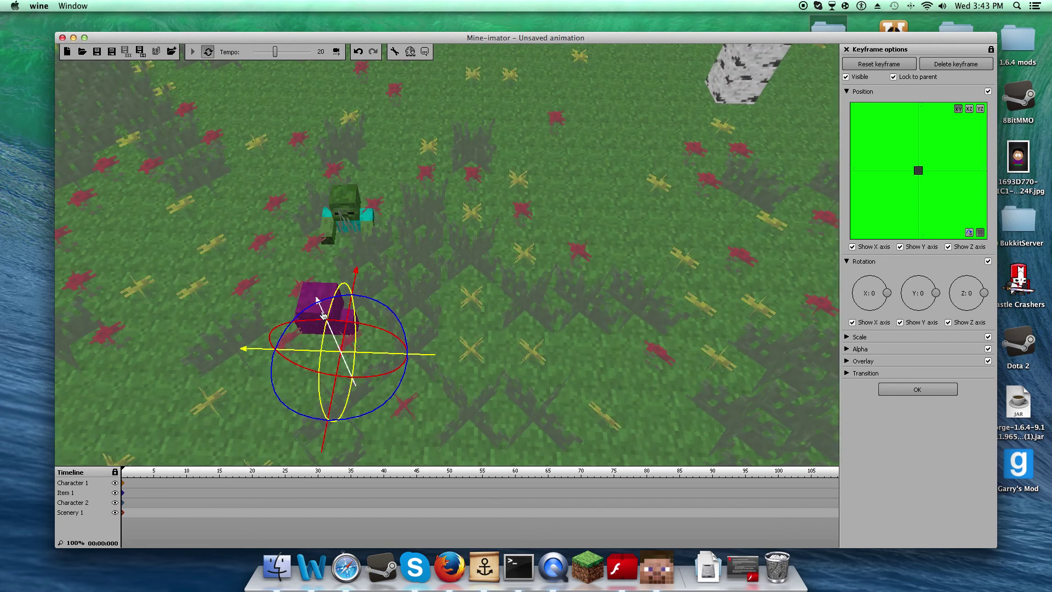
{"action": "left_click_drag", "start_coordinate": [322, 310], "coordinate": [345, 344]}
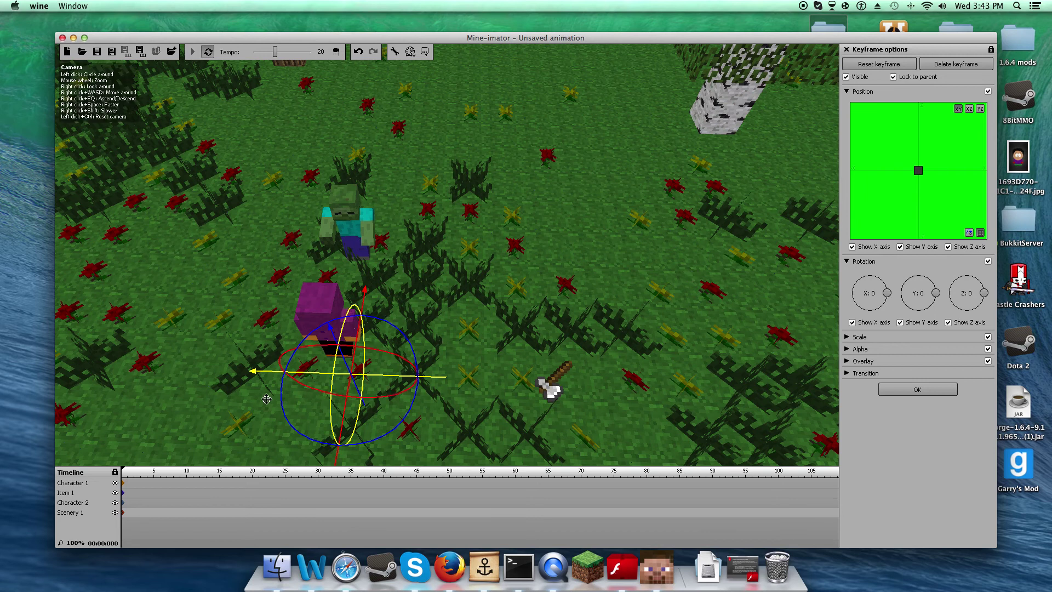
Create a keyframe at frame 3 of Character 1's timeline and turn the whole character to Z rotation 278.
{"action": "left_click", "coordinate": [140, 483]}
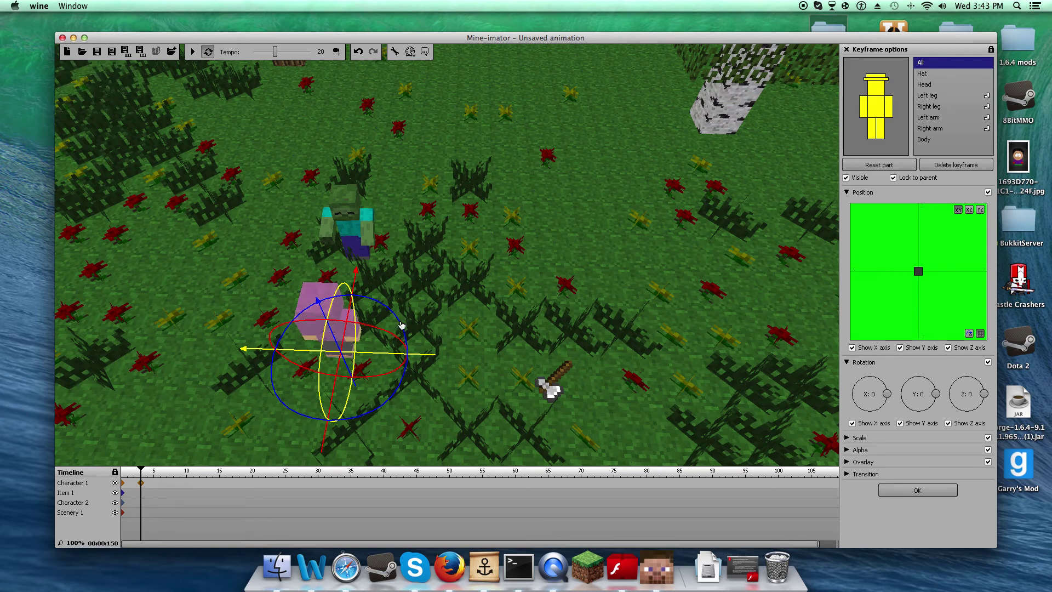
{"action": "left_click_drag", "start_coordinate": [401, 324], "coordinate": [299, 299]}
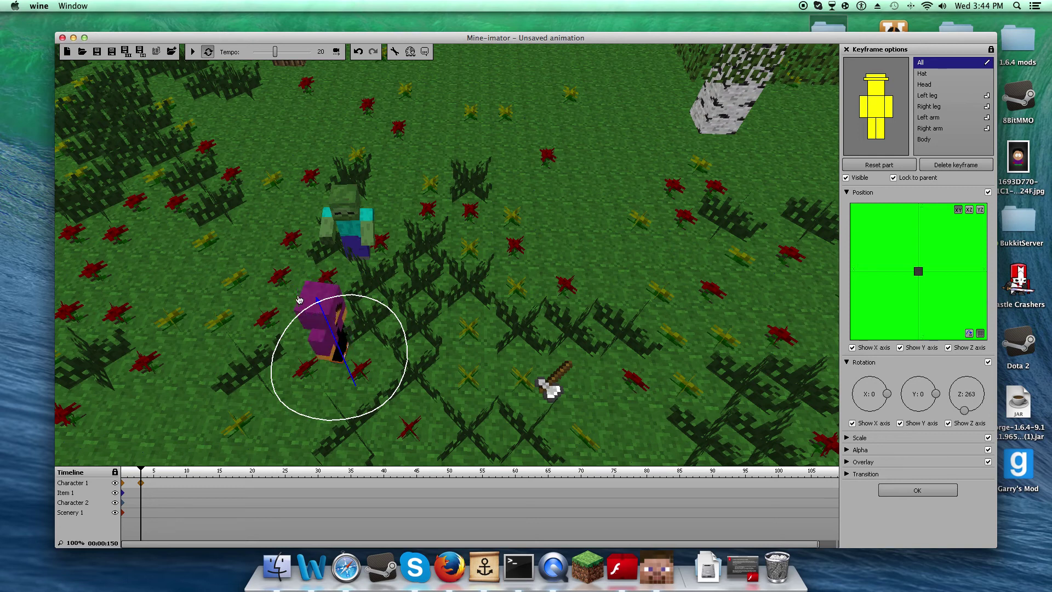
{"action": "left_click_drag", "start_coordinate": [378, 303], "coordinate": [361, 366]}
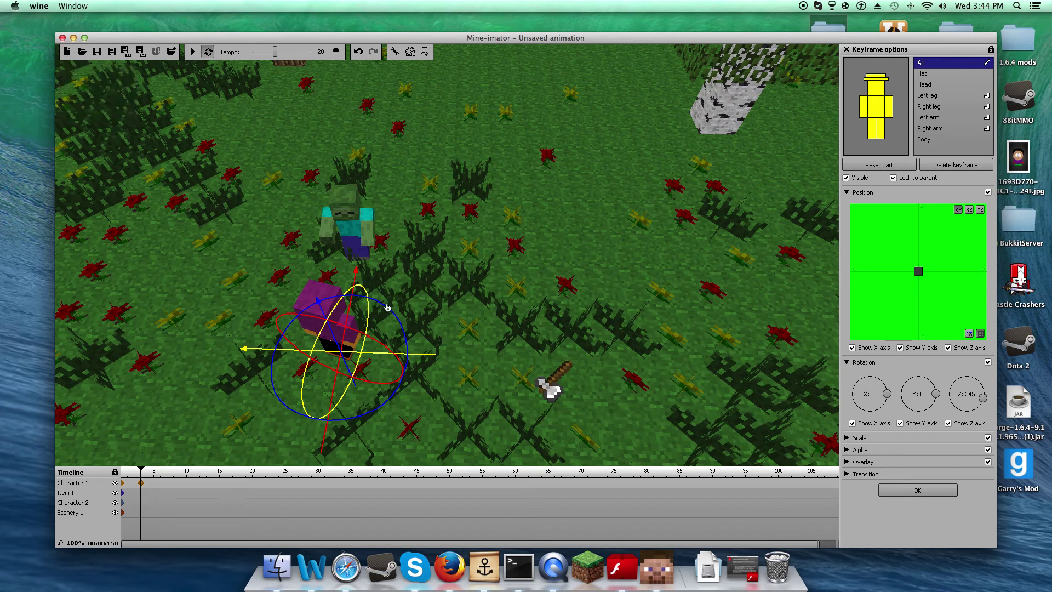
{"action": "left_click_drag", "start_coordinate": [365, 298], "coordinate": [354, 298]}
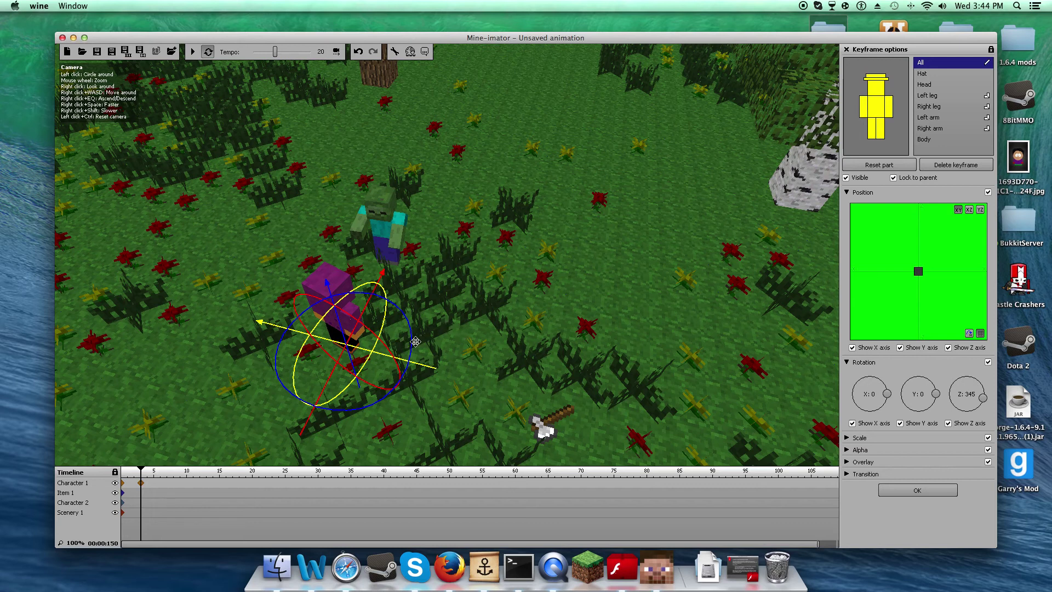
{"action": "left_click_drag", "start_coordinate": [411, 358], "coordinate": [376, 298]}
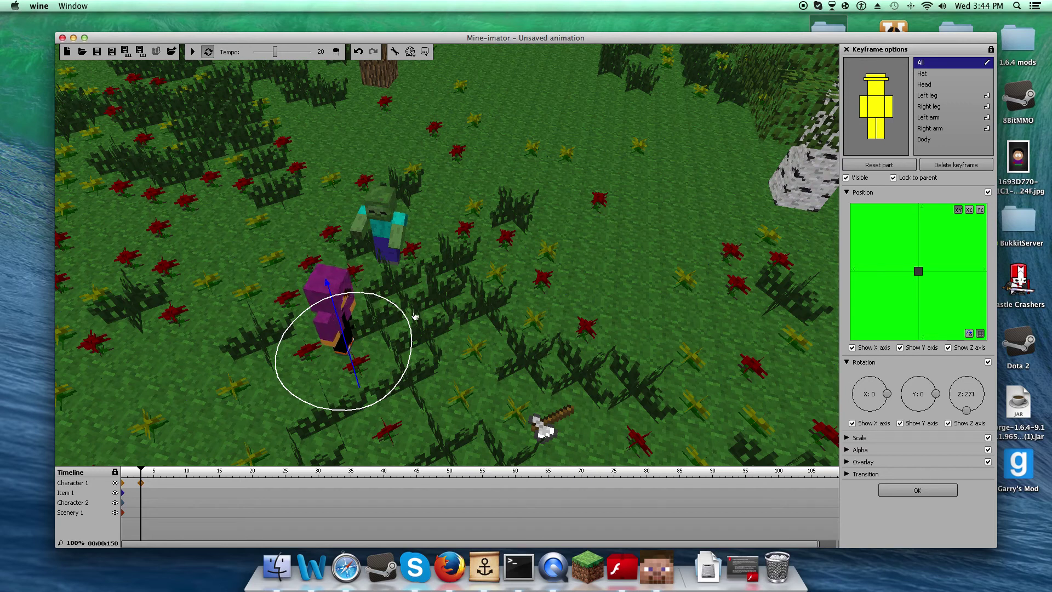
{"action": "left_click_drag", "start_coordinate": [512, 342], "coordinate": [499, 336]}
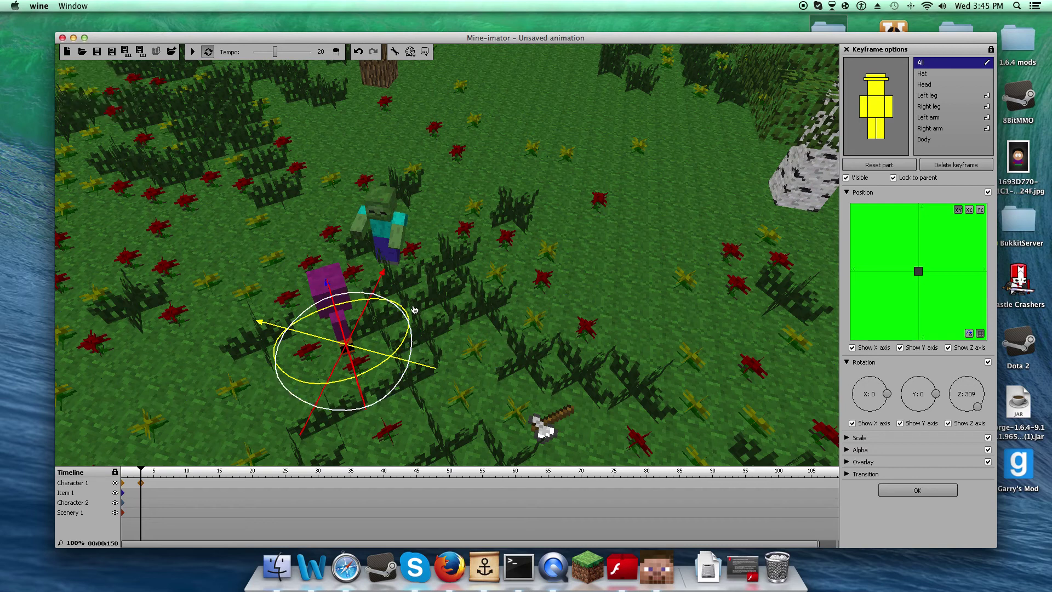
{"action": "left_click_drag", "start_coordinate": [408, 313], "coordinate": [537, 355]}
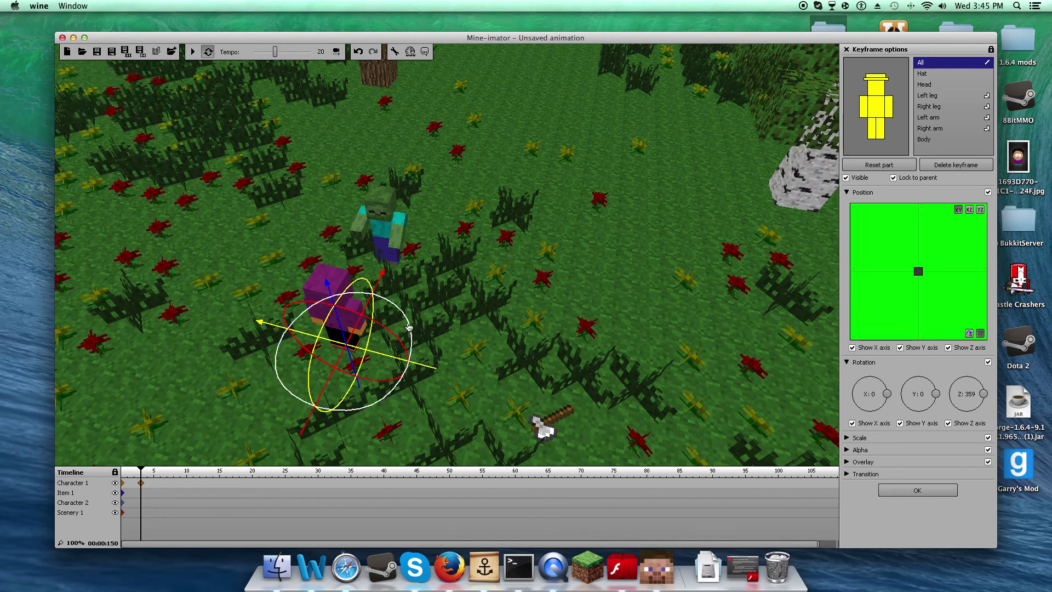
{"action": "left_click_drag", "start_coordinate": [395, 311], "coordinate": [342, 285]}
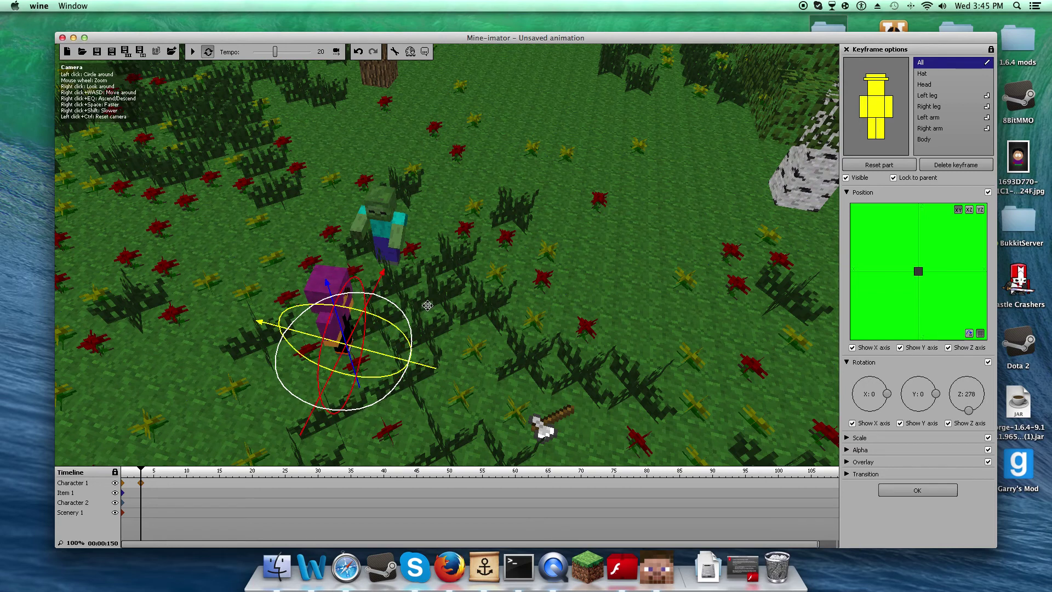
{"action": "left_click", "coordinate": [761, 452]}
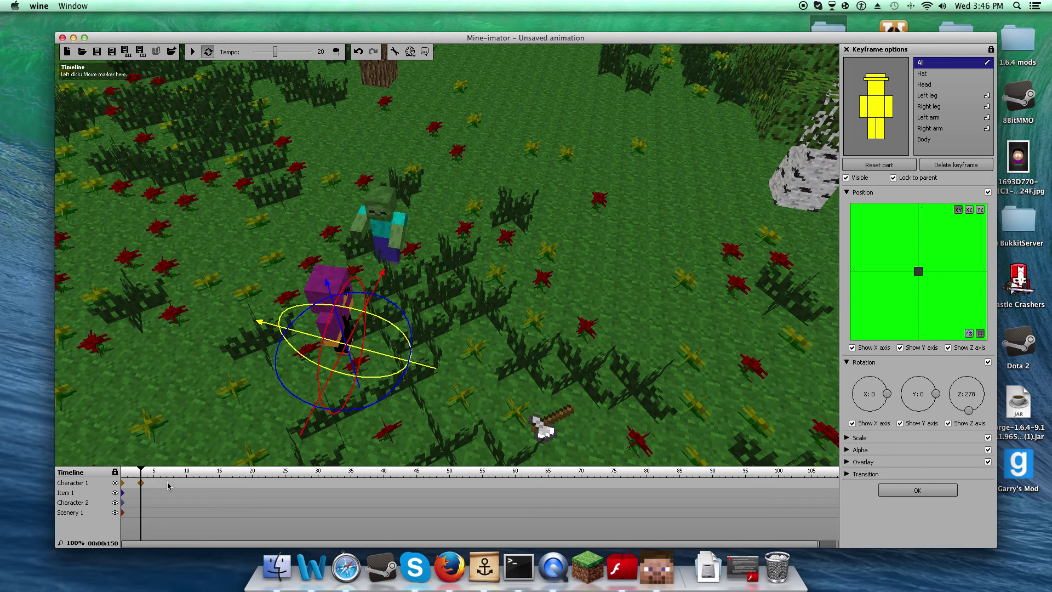
Create another keyframe for Character 1 at frame 7 of the timeline.
{"action": "left_click", "coordinate": [167, 486]}
{"action": "left_click", "coordinate": [168, 486]}
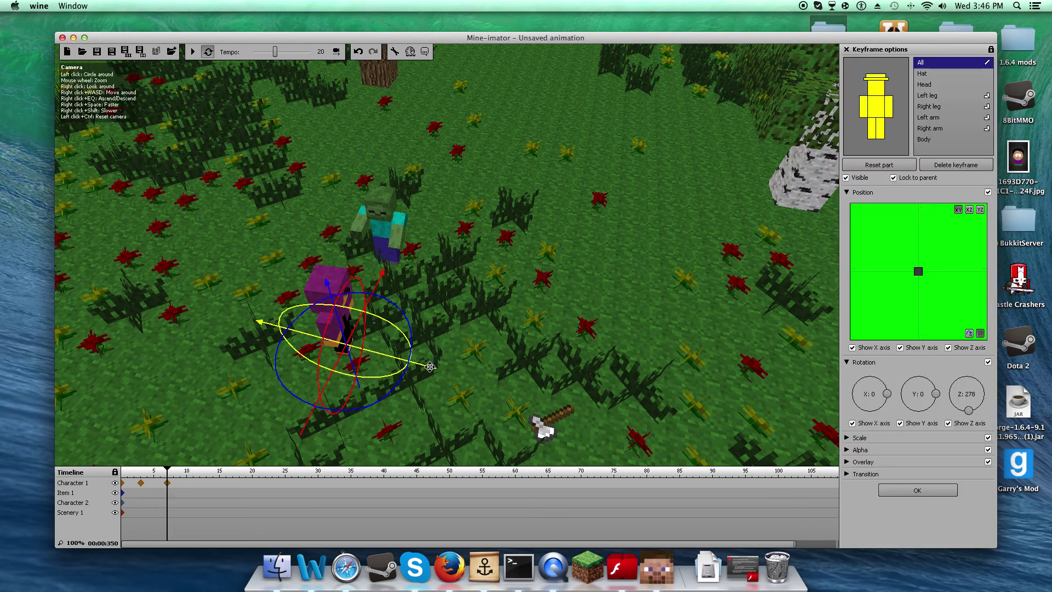
Move Character 1 across the grass toward the axe at its frame 7 keyframe.
{"action": "left_click_drag", "start_coordinate": [423, 363], "coordinate": [518, 395]}
{"action": "left_click", "coordinate": [519, 394]}
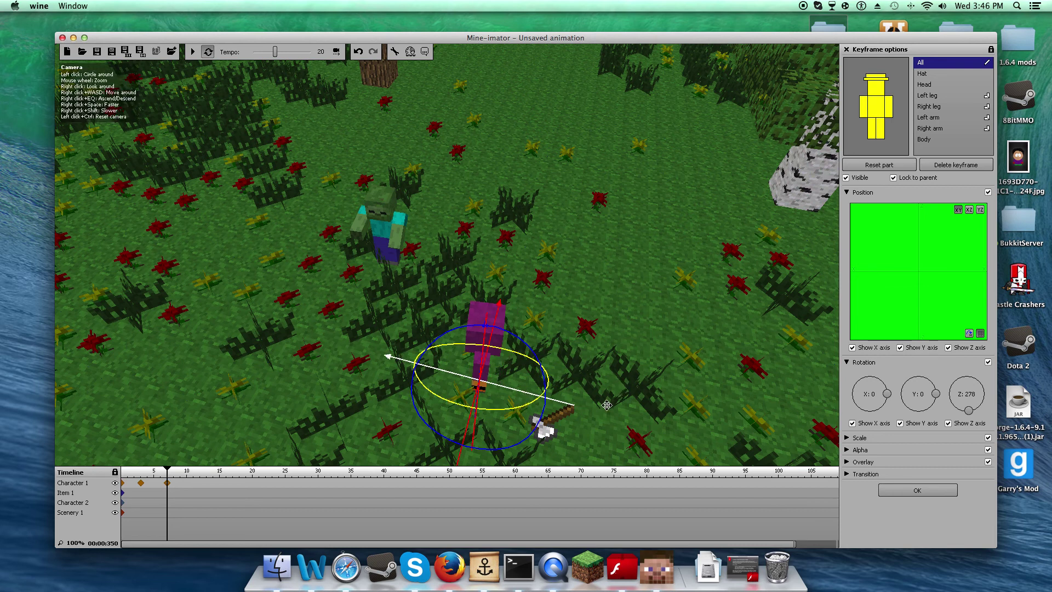
Create keyframes for Item 1 at frames 7 and 8, and shift the second one to frame 33.
{"action": "left_click", "coordinate": [167, 494]}
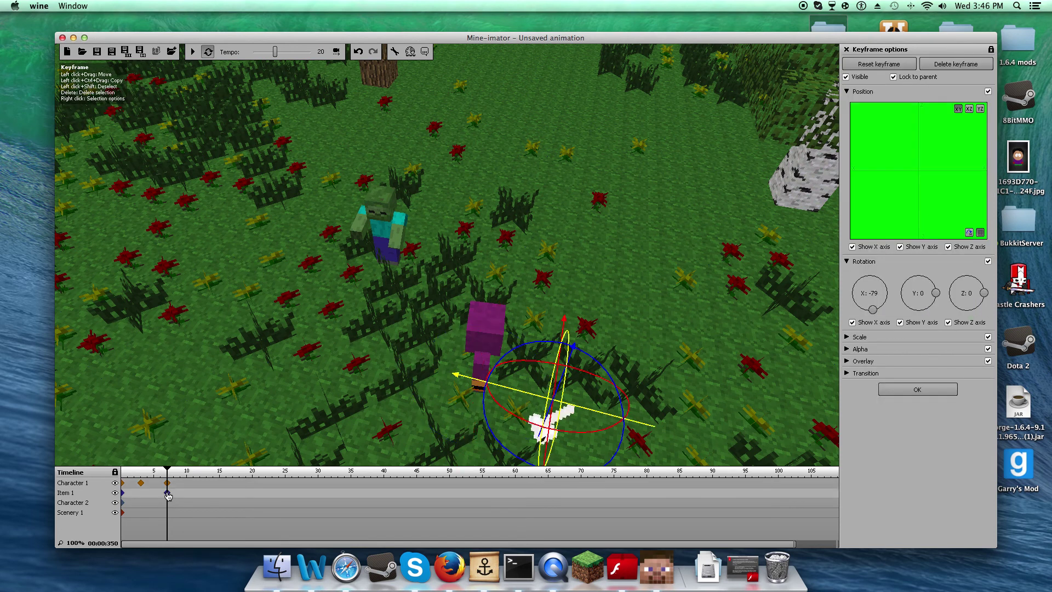
{"action": "left_click", "coordinate": [180, 497]}
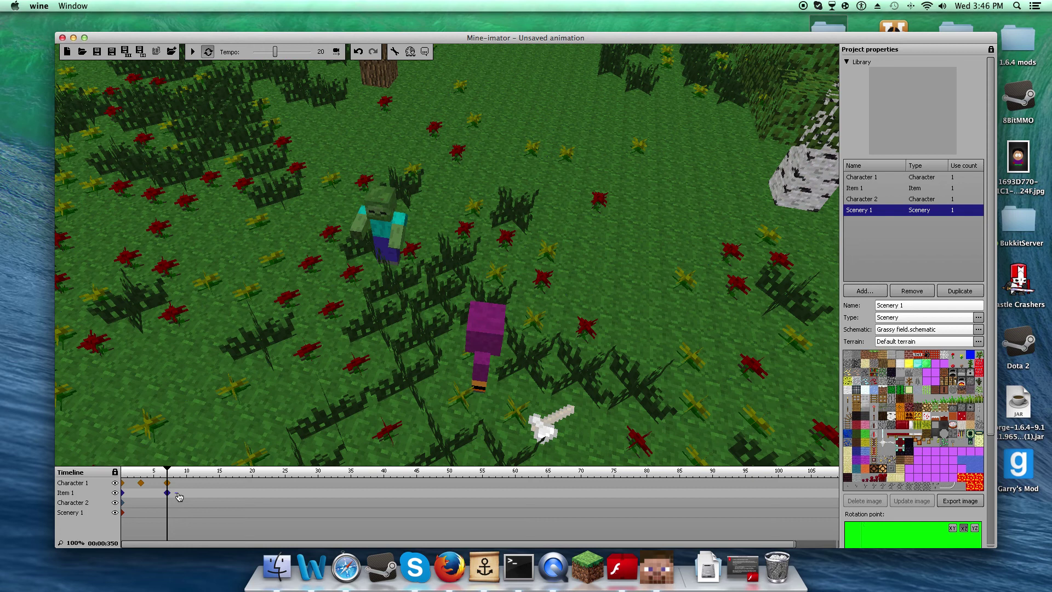
{"action": "left_click", "coordinate": [167, 493]}
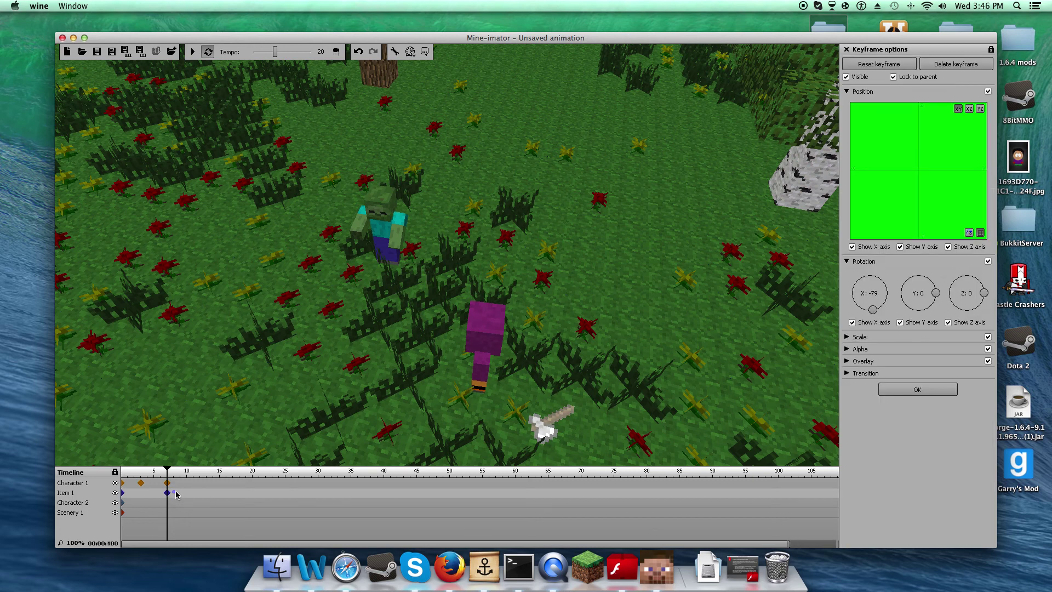
{"action": "left_click", "coordinate": [174, 493]}
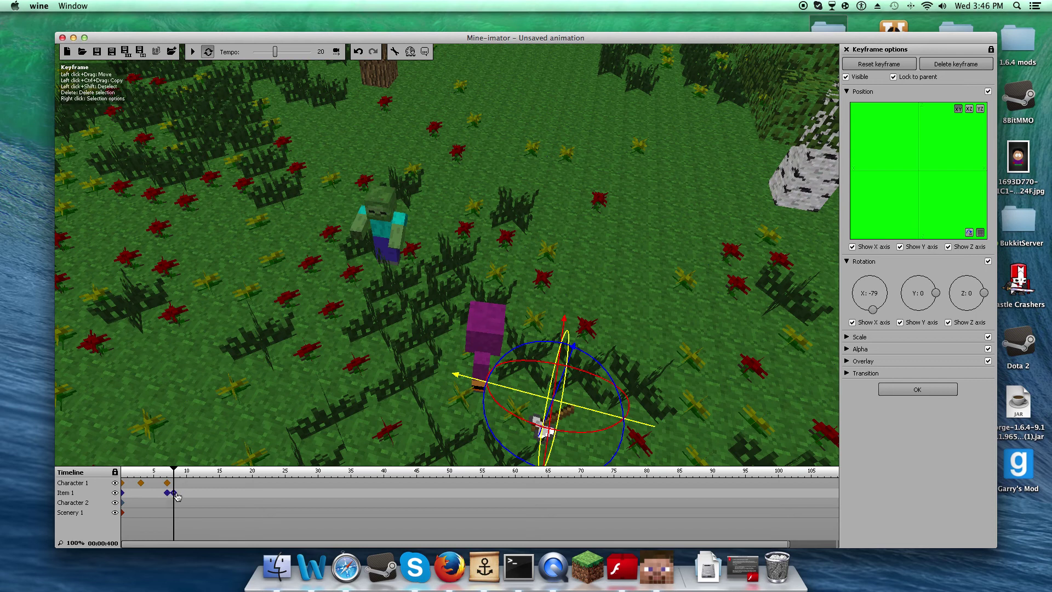
{"action": "left_click_drag", "start_coordinate": [271, 497], "coordinate": [340, 495]}
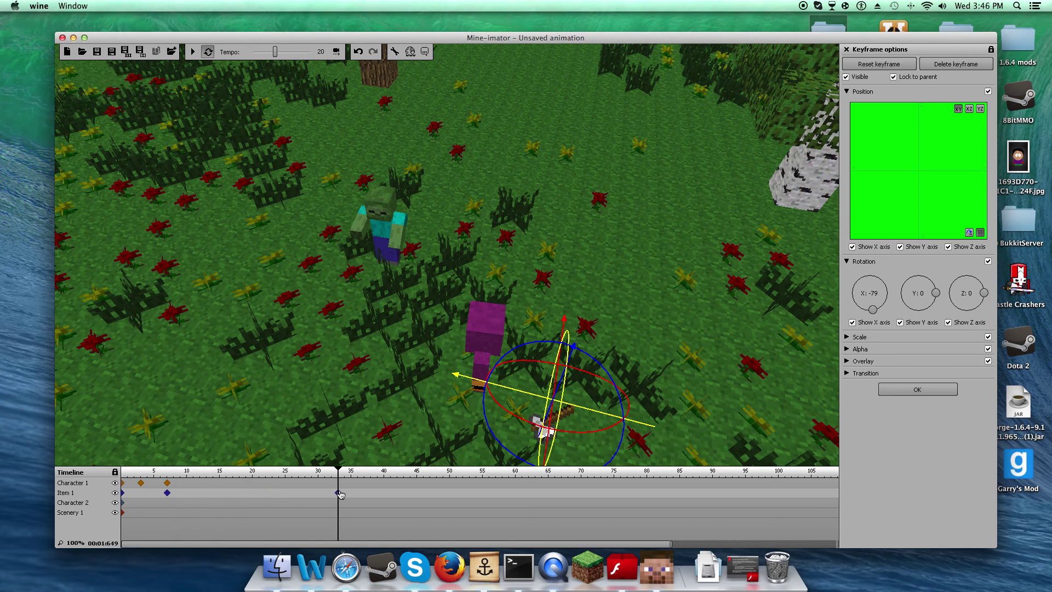
{"action": "left_click", "coordinate": [167, 493]}
{"action": "left_click", "coordinate": [926, 393]}
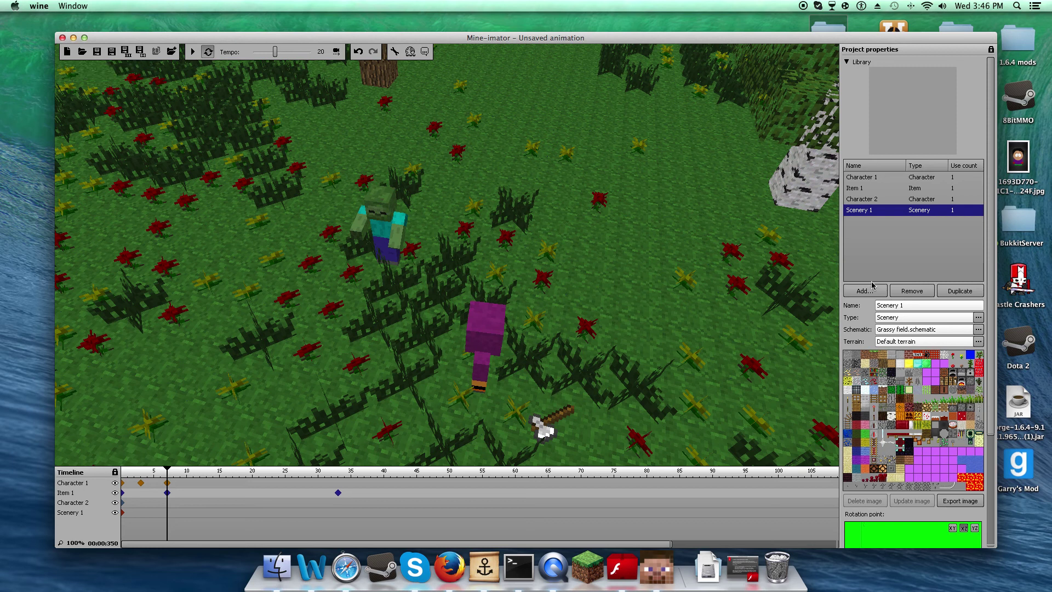
Hide Item 1 from the timeline using the instances list under the library's Character 1, and show it again.
{"action": "left_click", "coordinate": [862, 179]}
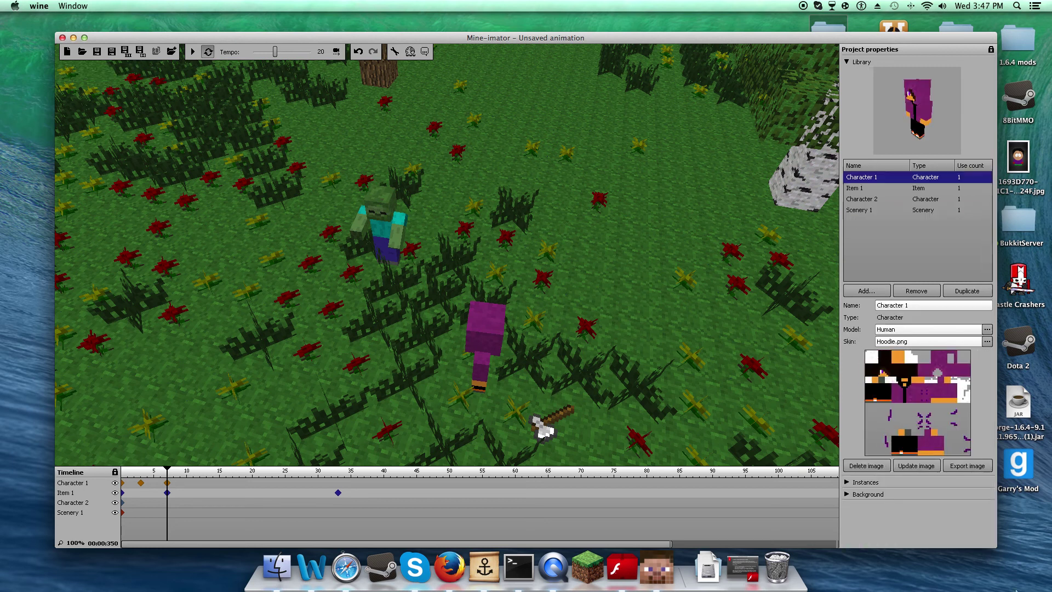
{"action": "left_click", "coordinate": [847, 482]}
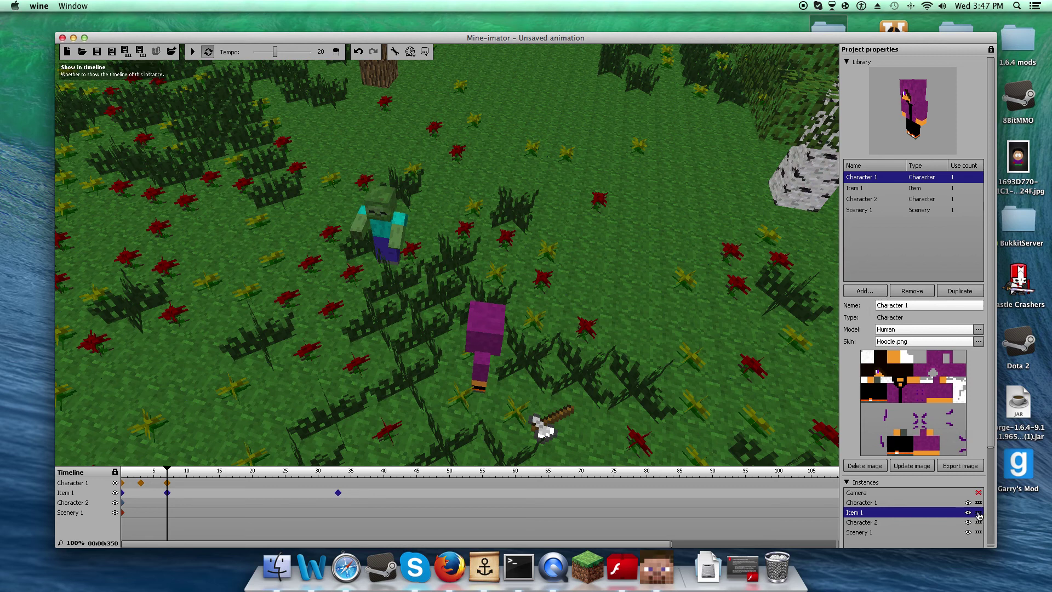
{"action": "left_click", "coordinate": [979, 513]}
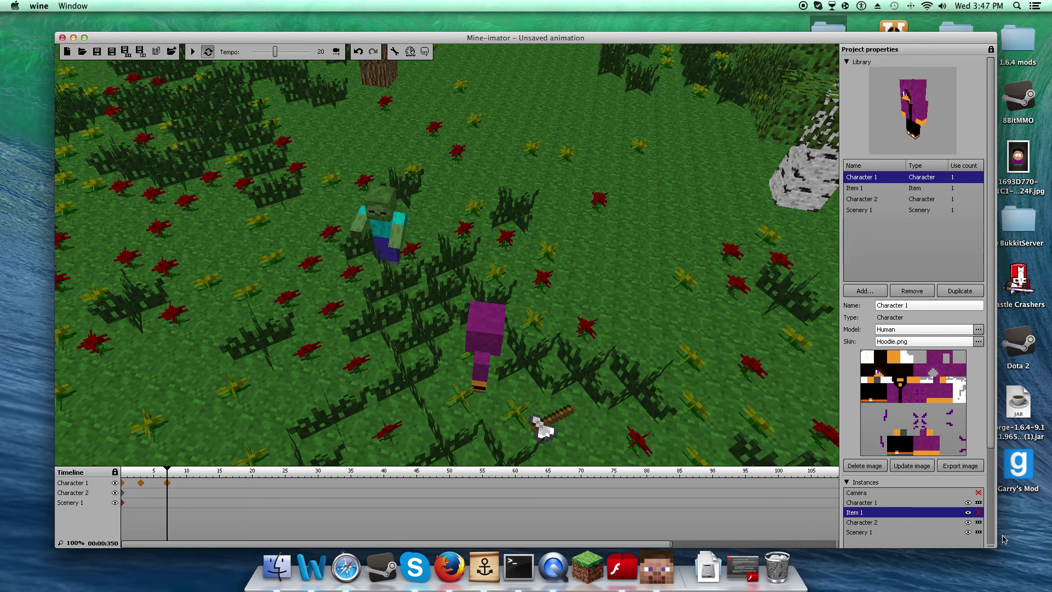
{"action": "left_click", "coordinate": [979, 513]}
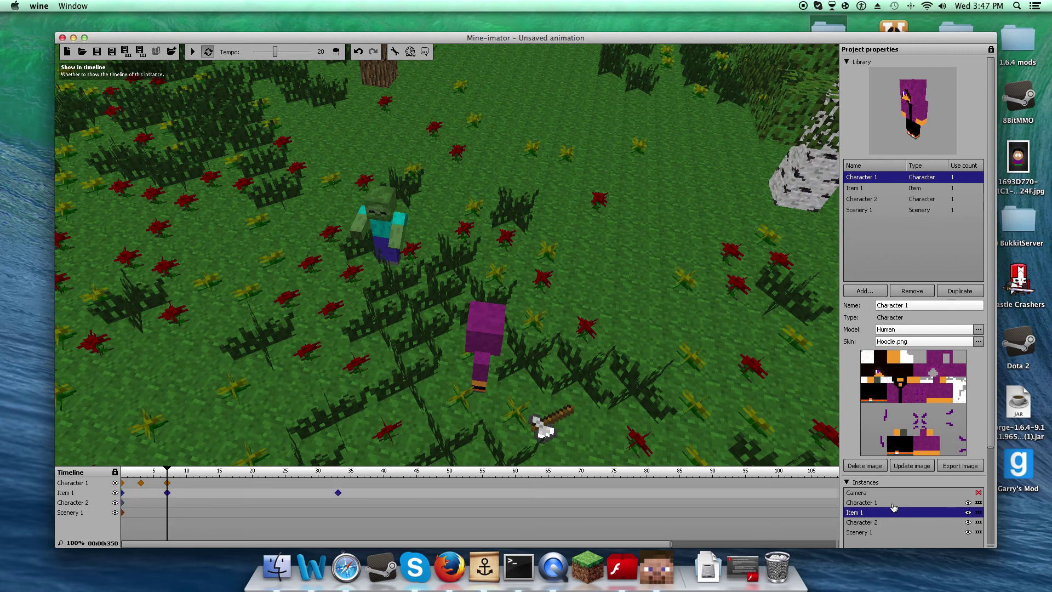
{"action": "left_click", "coordinate": [851, 483]}
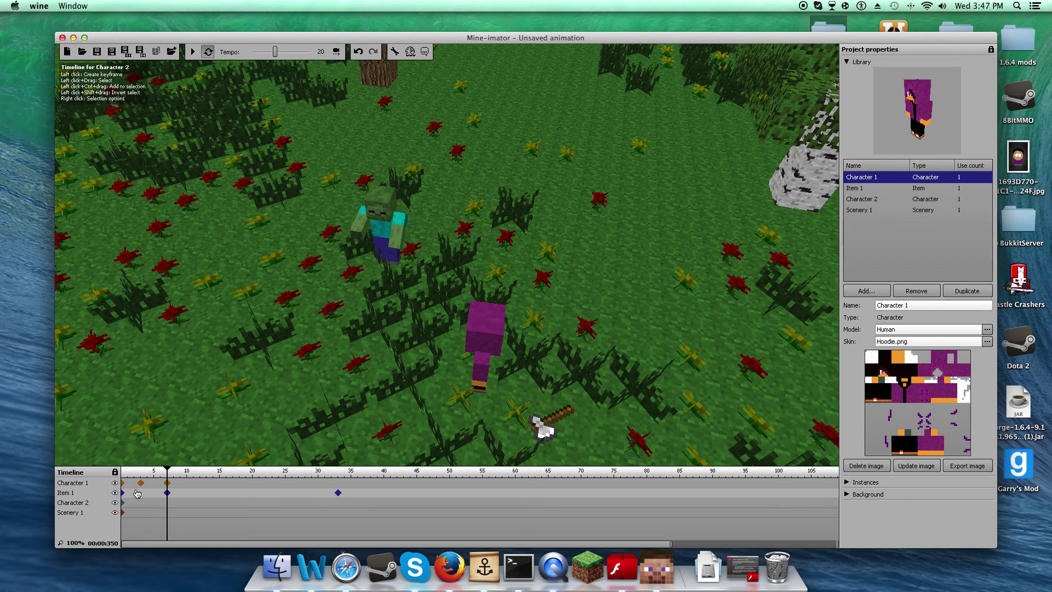
Raise the axe slightly at Item 1's frame 7 keyframe and turn it to Z rotation -125.
{"action": "left_click", "coordinate": [168, 494]}
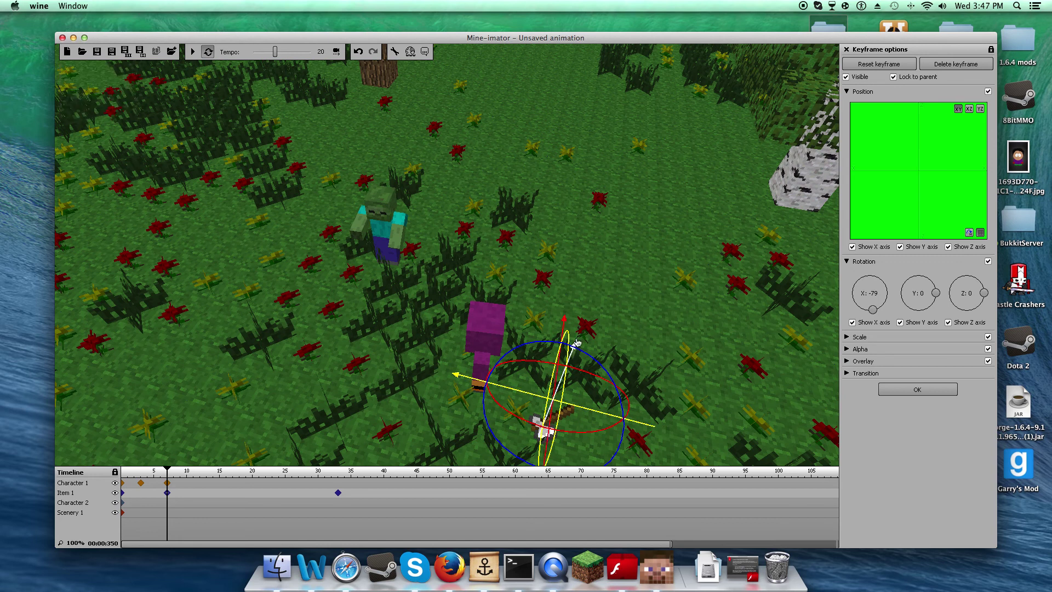
{"action": "left_click_drag", "start_coordinate": [582, 329], "coordinate": [575, 355]}
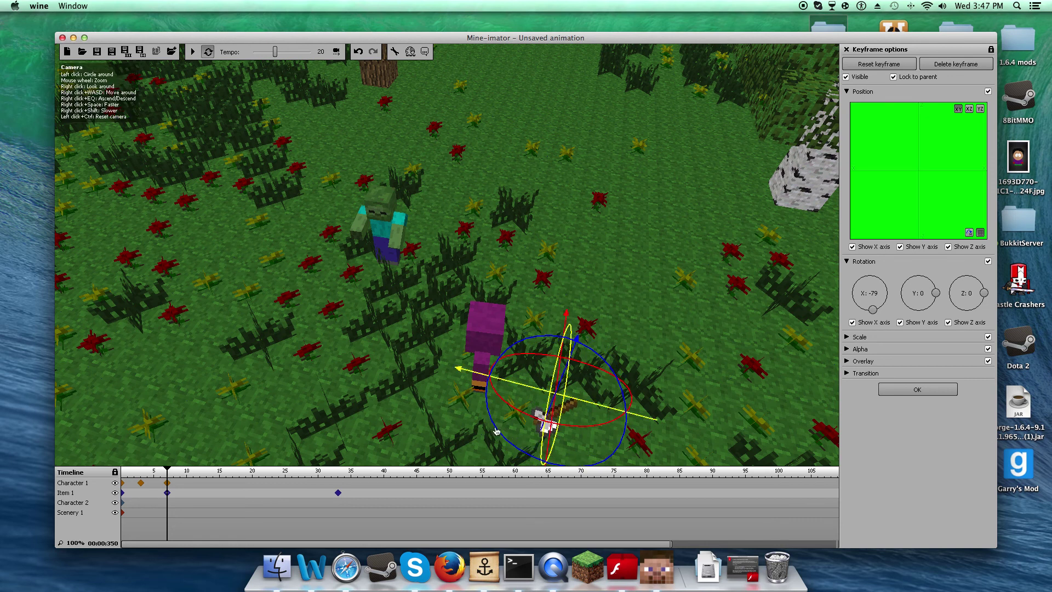
{"action": "left_click_drag", "start_coordinate": [618, 406], "coordinate": [567, 350]}
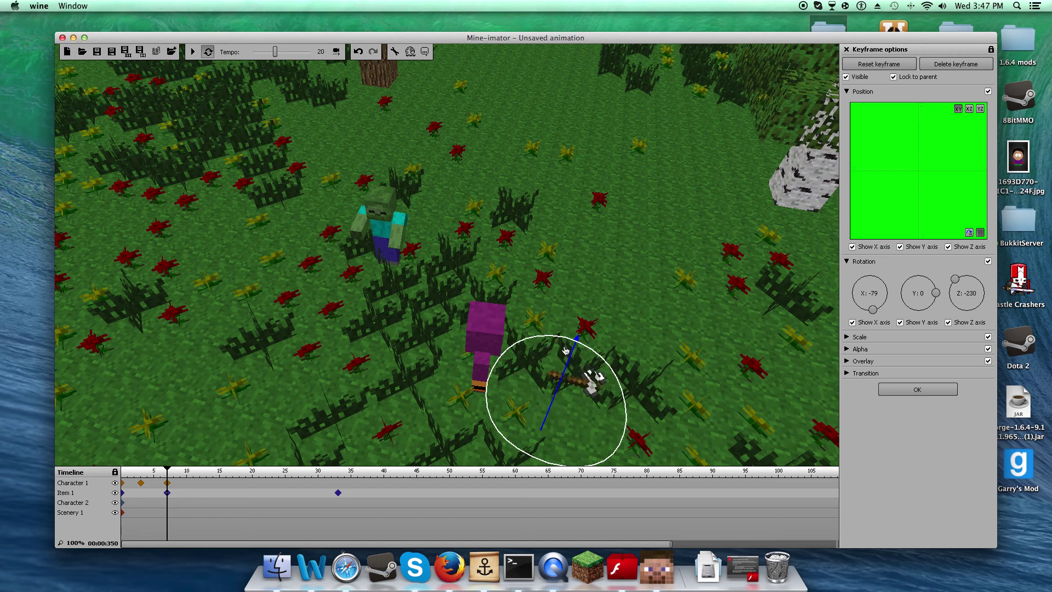
{"action": "left_click_drag", "start_coordinate": [596, 414], "coordinate": [580, 360]}
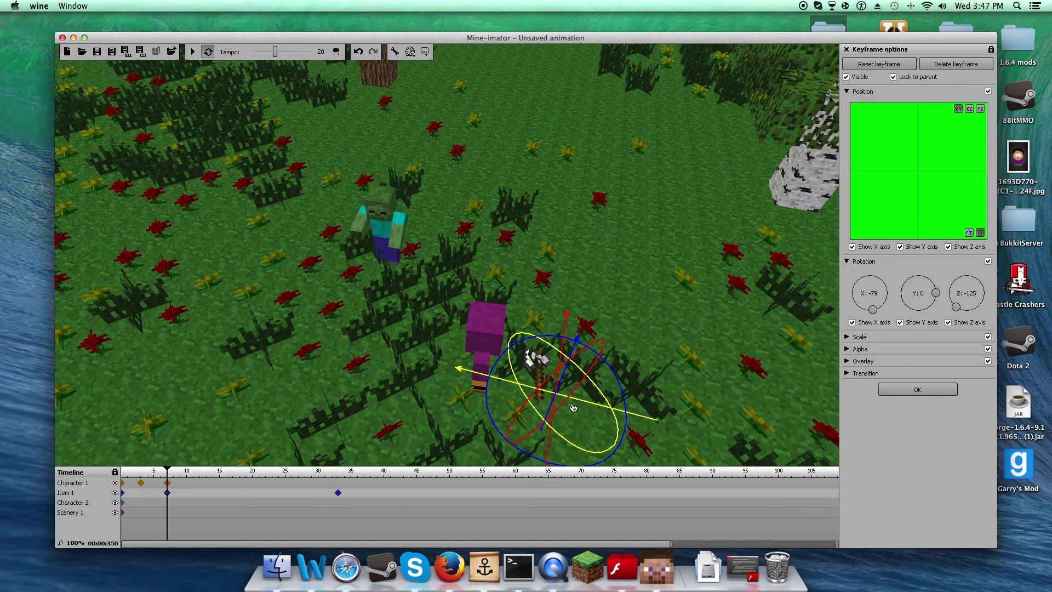
{"action": "left_click_drag", "start_coordinate": [558, 460], "coordinate": [553, 463]}
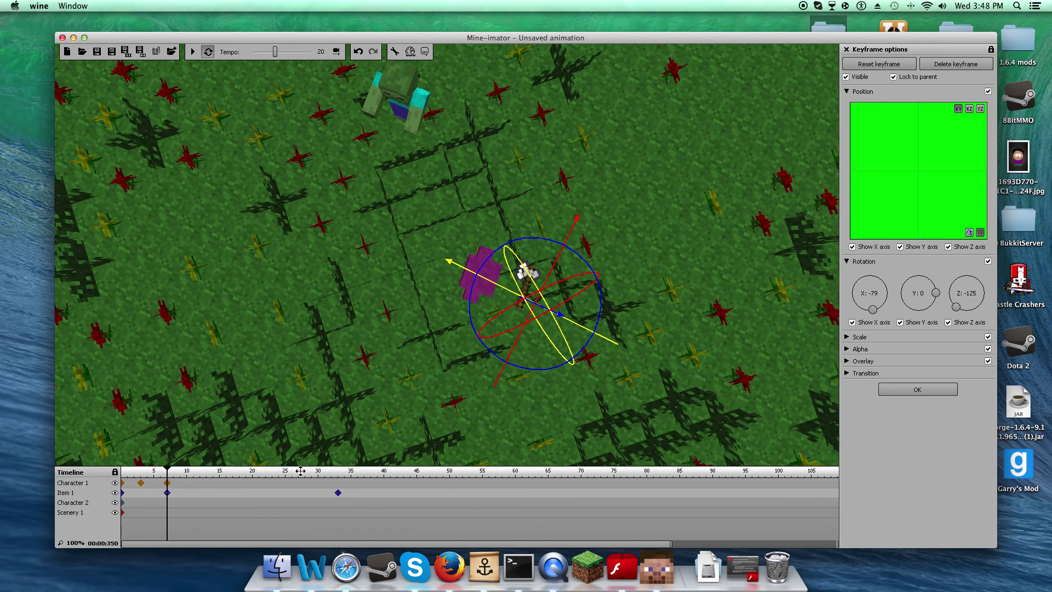
Create a keyframe for Character 2 at frame 9, lower the zombie below the grassy ground, and play the animation.
{"action": "left_click", "coordinate": [337, 492]}
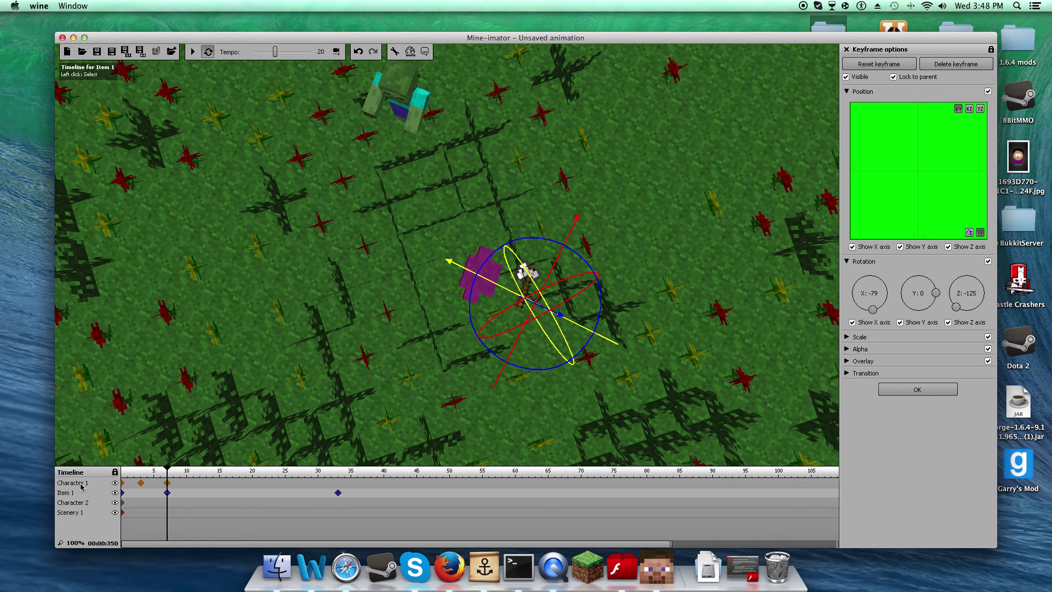
{"action": "left_click", "coordinate": [80, 504]}
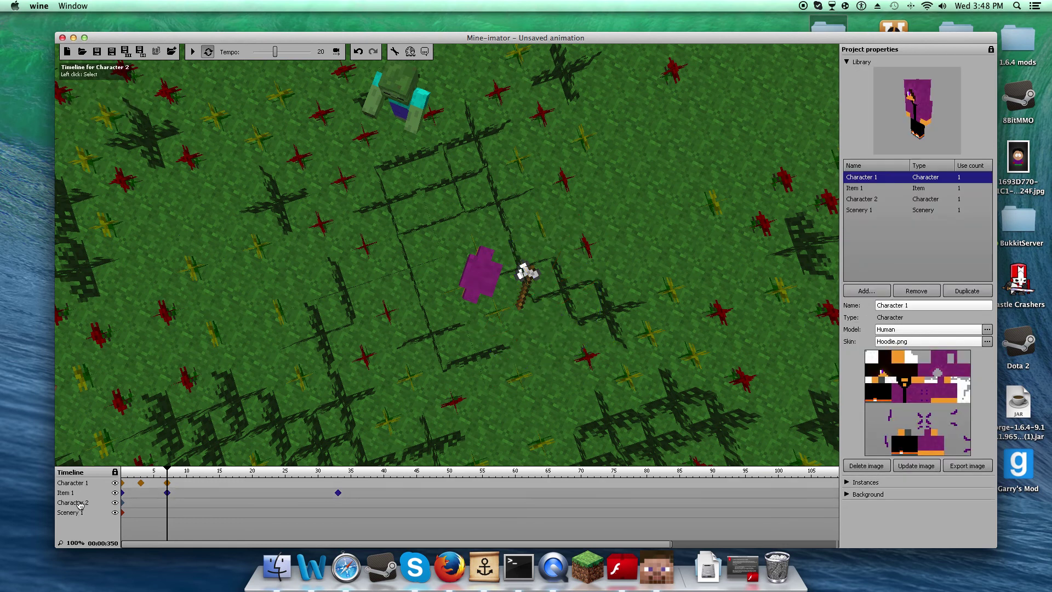
{"action": "left_click", "coordinate": [80, 504]}
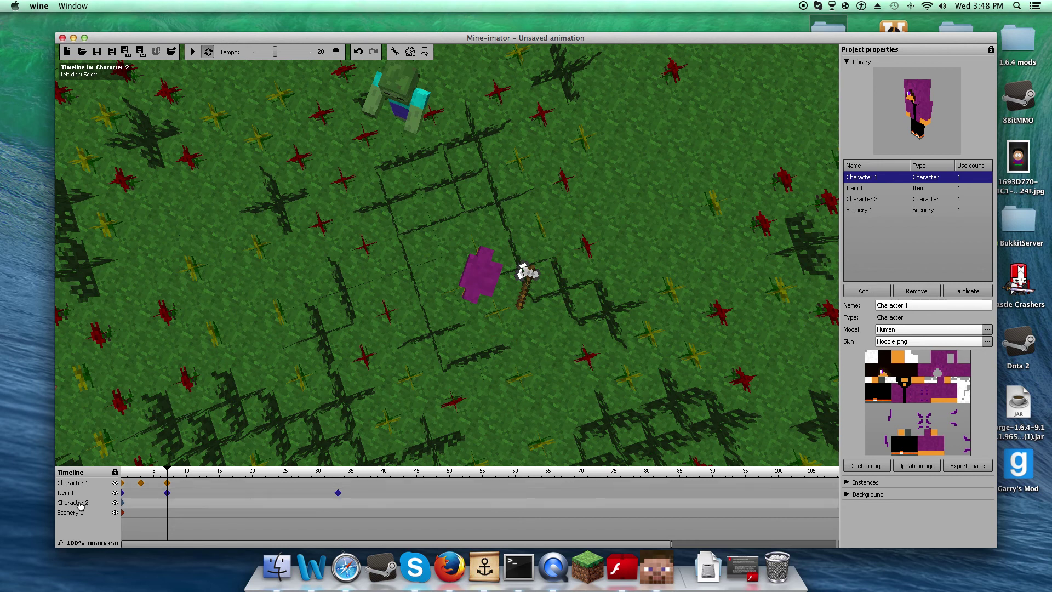
{"action": "left_click", "coordinate": [183, 505]}
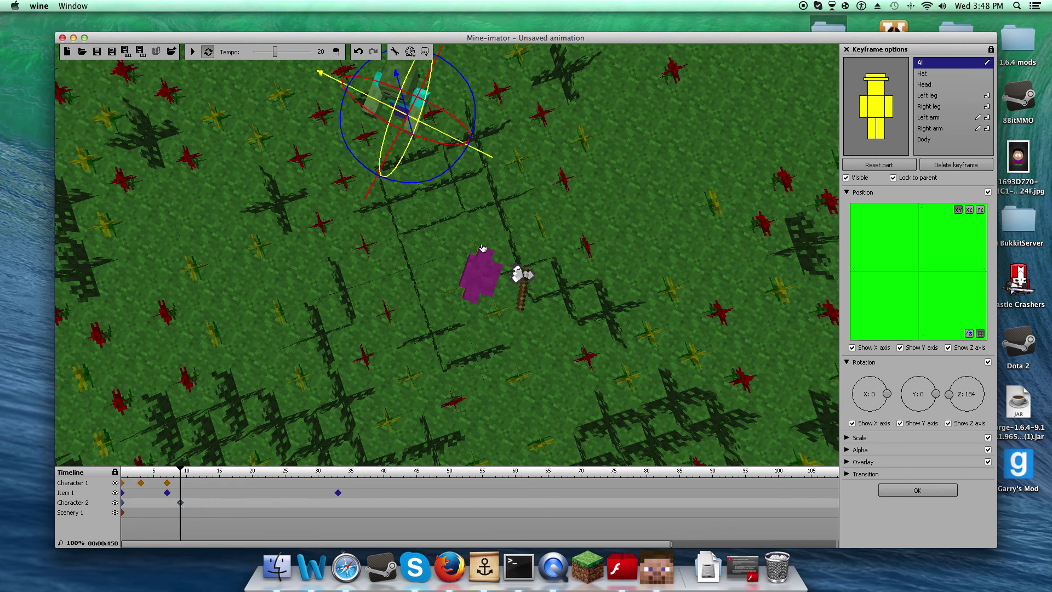
{"action": "left_click_drag", "start_coordinate": [482, 247], "coordinate": [483, 248]}
{"action": "right_click_drag", "start_coordinate": [483, 247], "coordinate": [483, 248]}
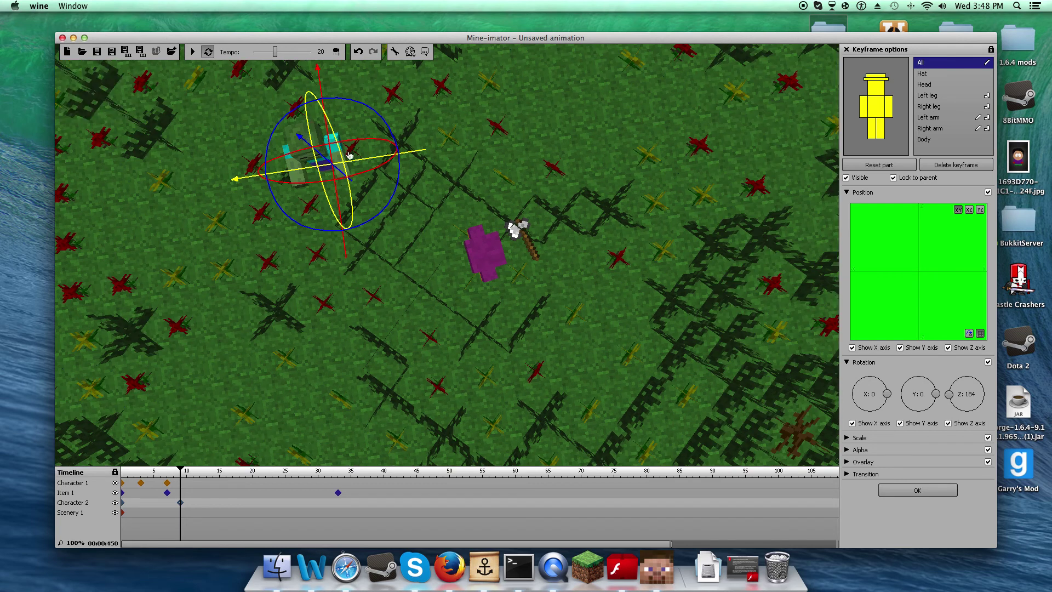
{"action": "left_click_drag", "start_coordinate": [320, 150], "coordinate": [302, 146]}
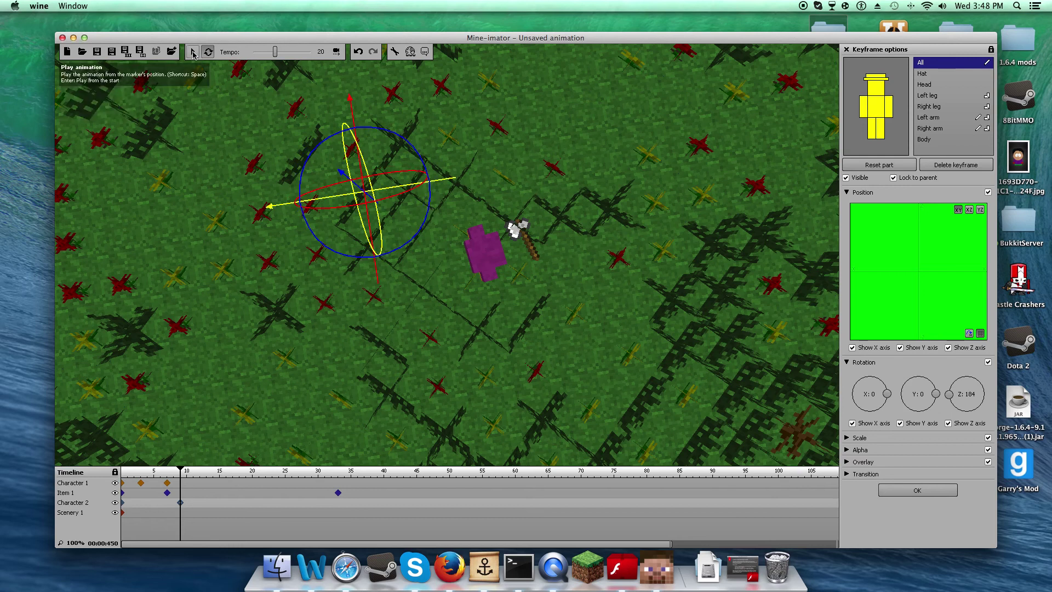
{"action": "left_click", "coordinate": [193, 52]}
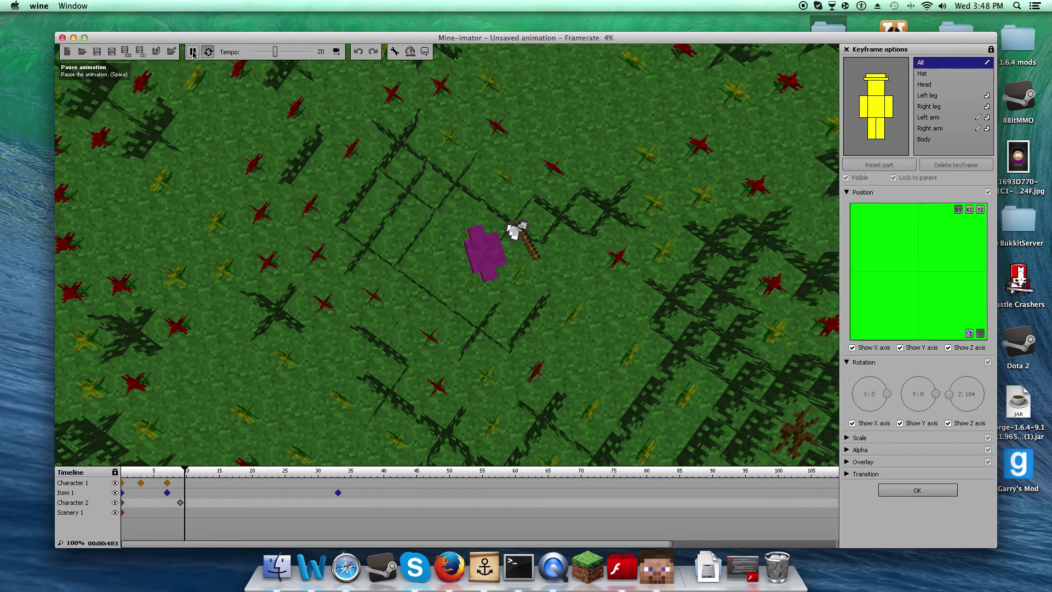